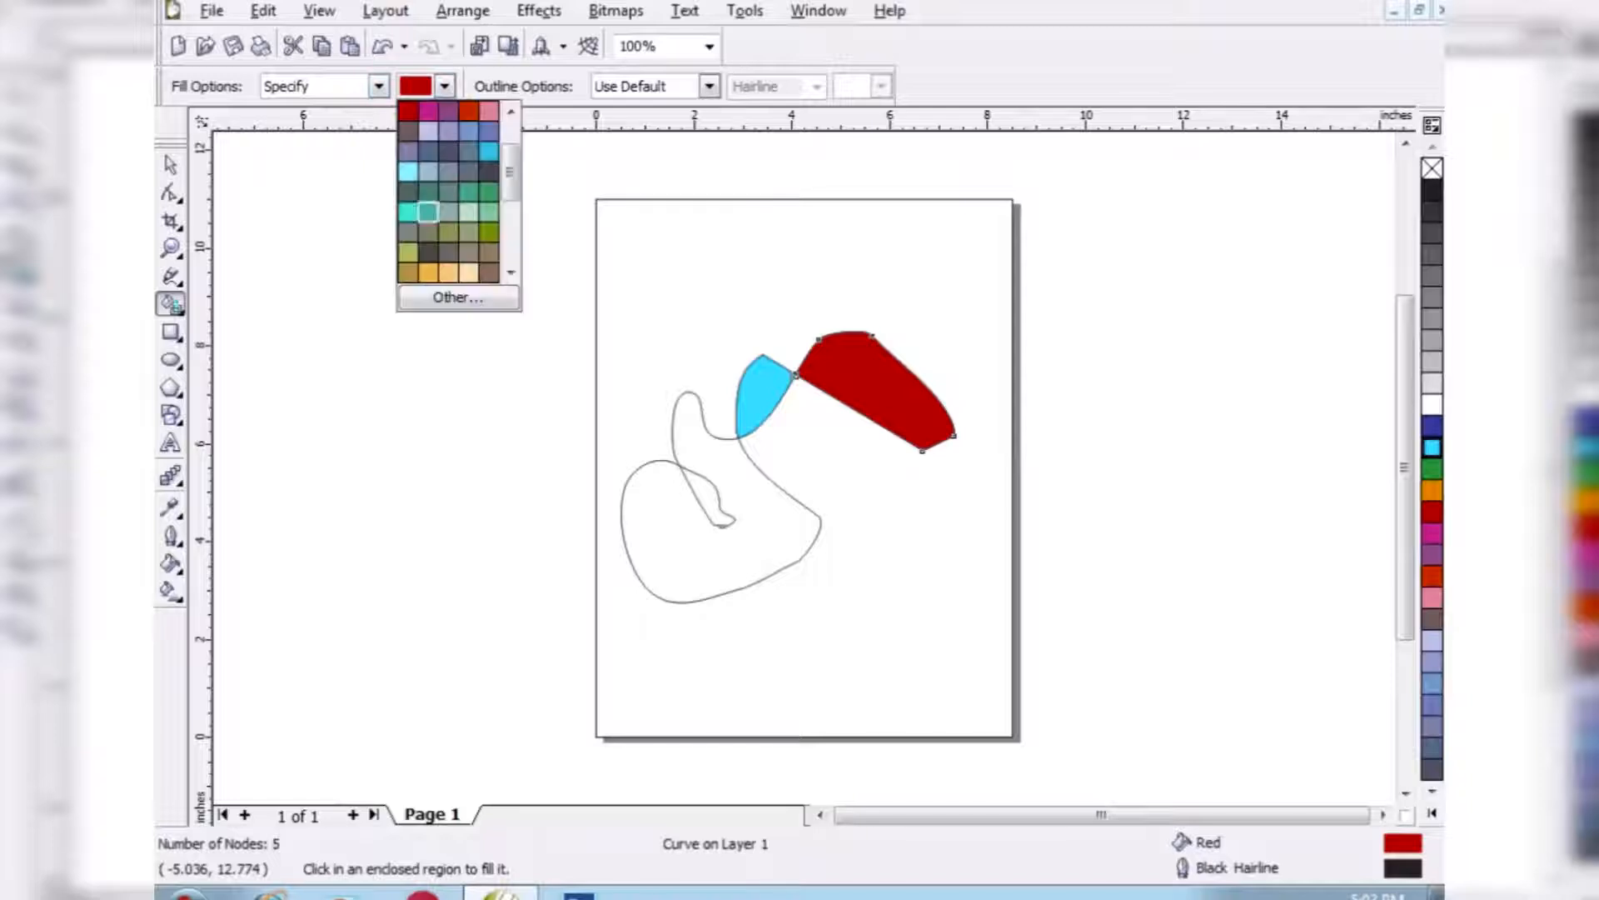
- Smart-fill the large lower curve region with olive green and the small enclosed area inside it with Faded Pink
click(408, 253)
click(662, 467)
click(445, 86)
click(448, 191)
click(709, 494)
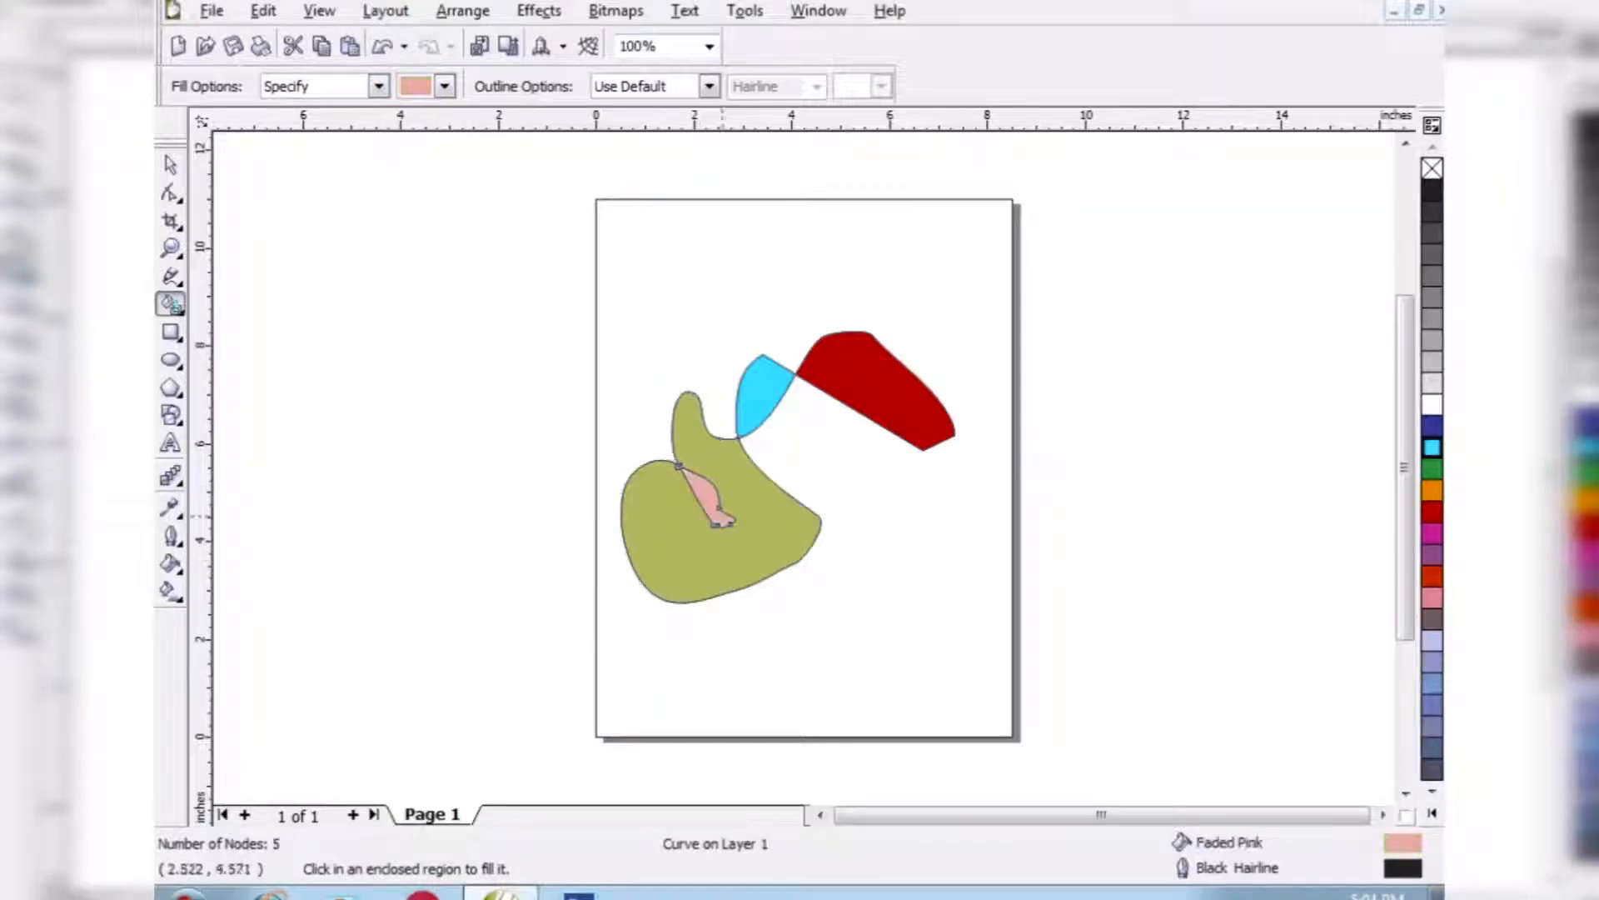
- Select all the filled curve objects on the page and delete them
click(171, 165)
drag(450, 279, 1022, 677)
key(Delete)
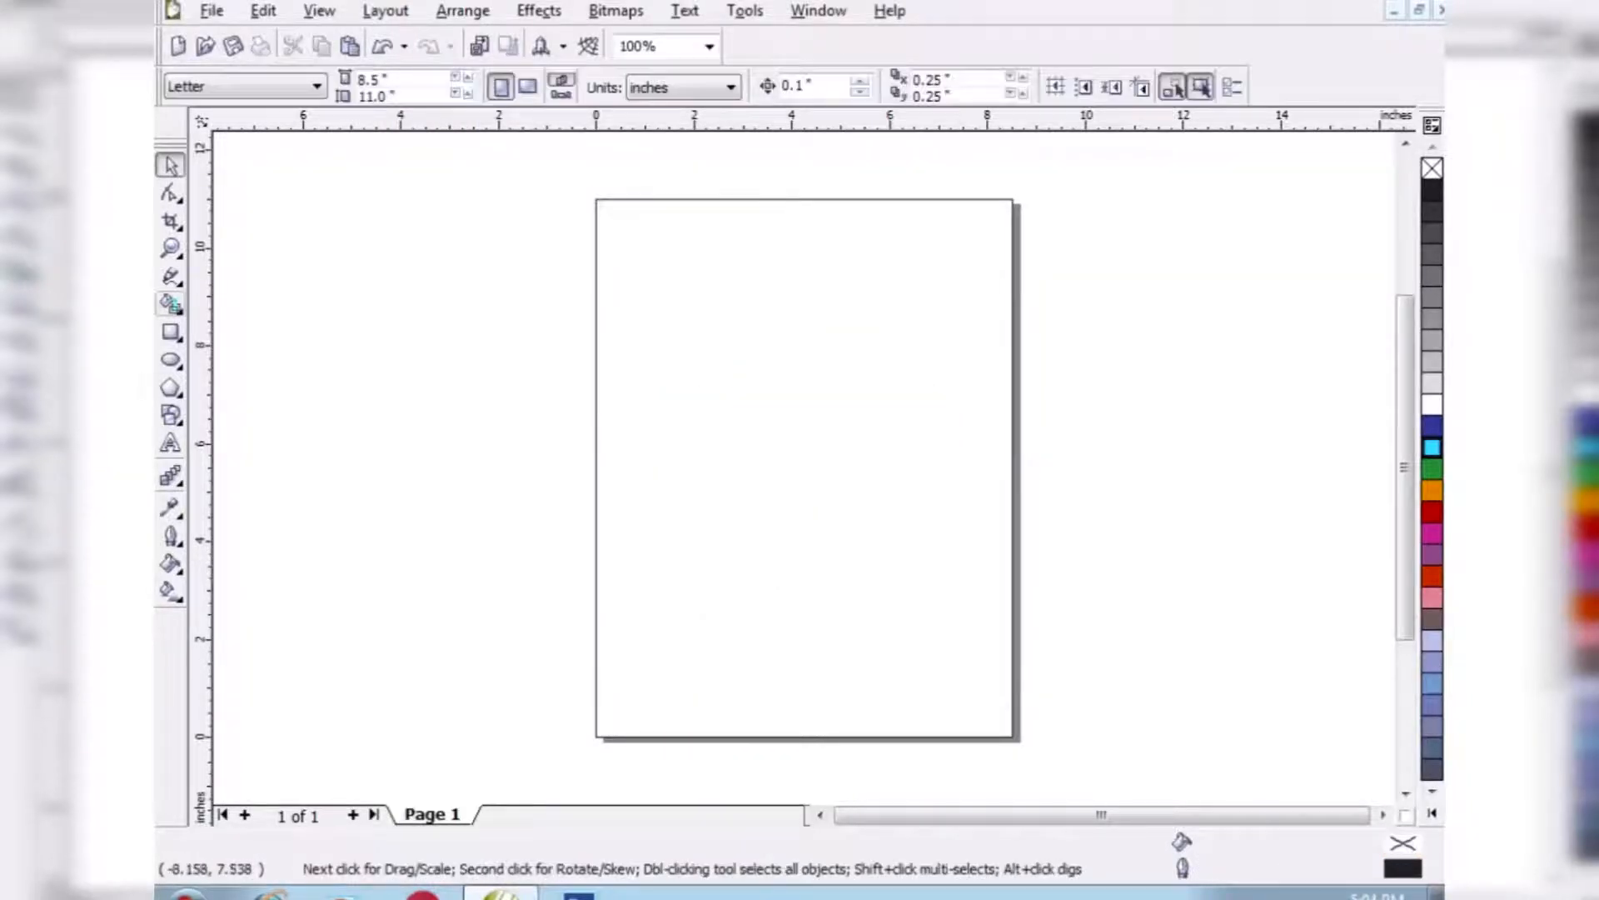
- Draw two overlapping rectangles and a circle that overlaps the lower-right corners of both
key(F6)
drag(620, 402, 926, 556)
drag(781, 304, 954, 483)
key(F7)
drag(863, 444, 1024, 597)
- Smart-fill the upper rectangle with Faded Pink, its overlap with the long rectangle with dark purple, and the three-shape overlap with Neon Purple
click(173, 305)
click(222, 314)
click(867, 350)
click(445, 85)
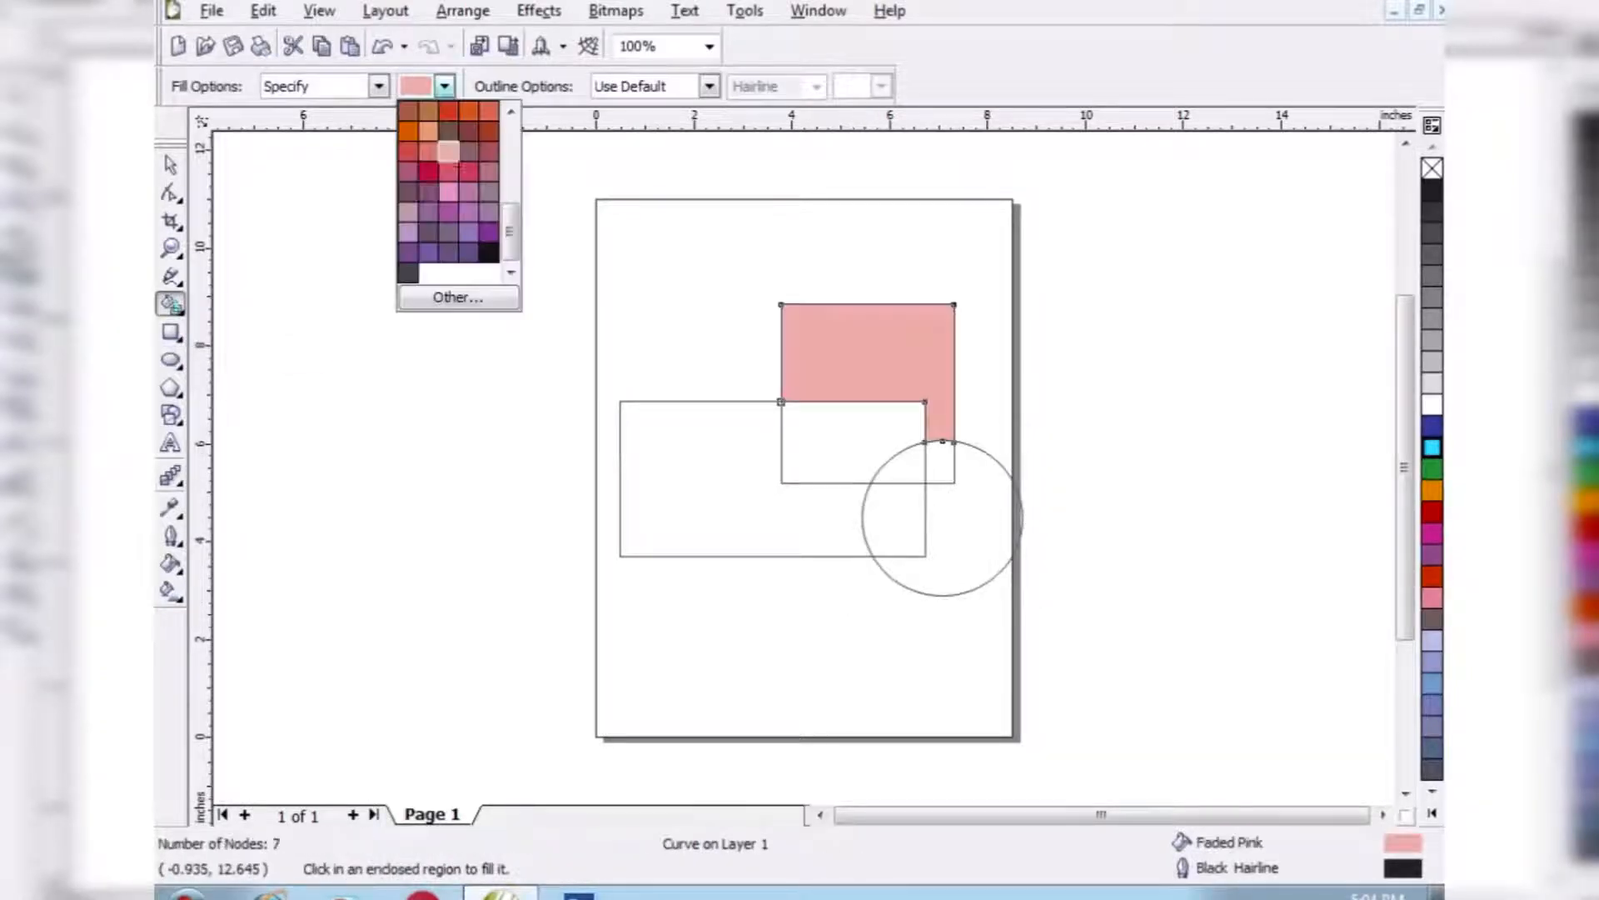
click(429, 192)
click(841, 441)
click(445, 86)
click(448, 211)
click(904, 467)
- Smart-fill the small overlap of the upper rectangle and circle with bright purple and the circle's outer area with Easter Purple
click(444, 86)
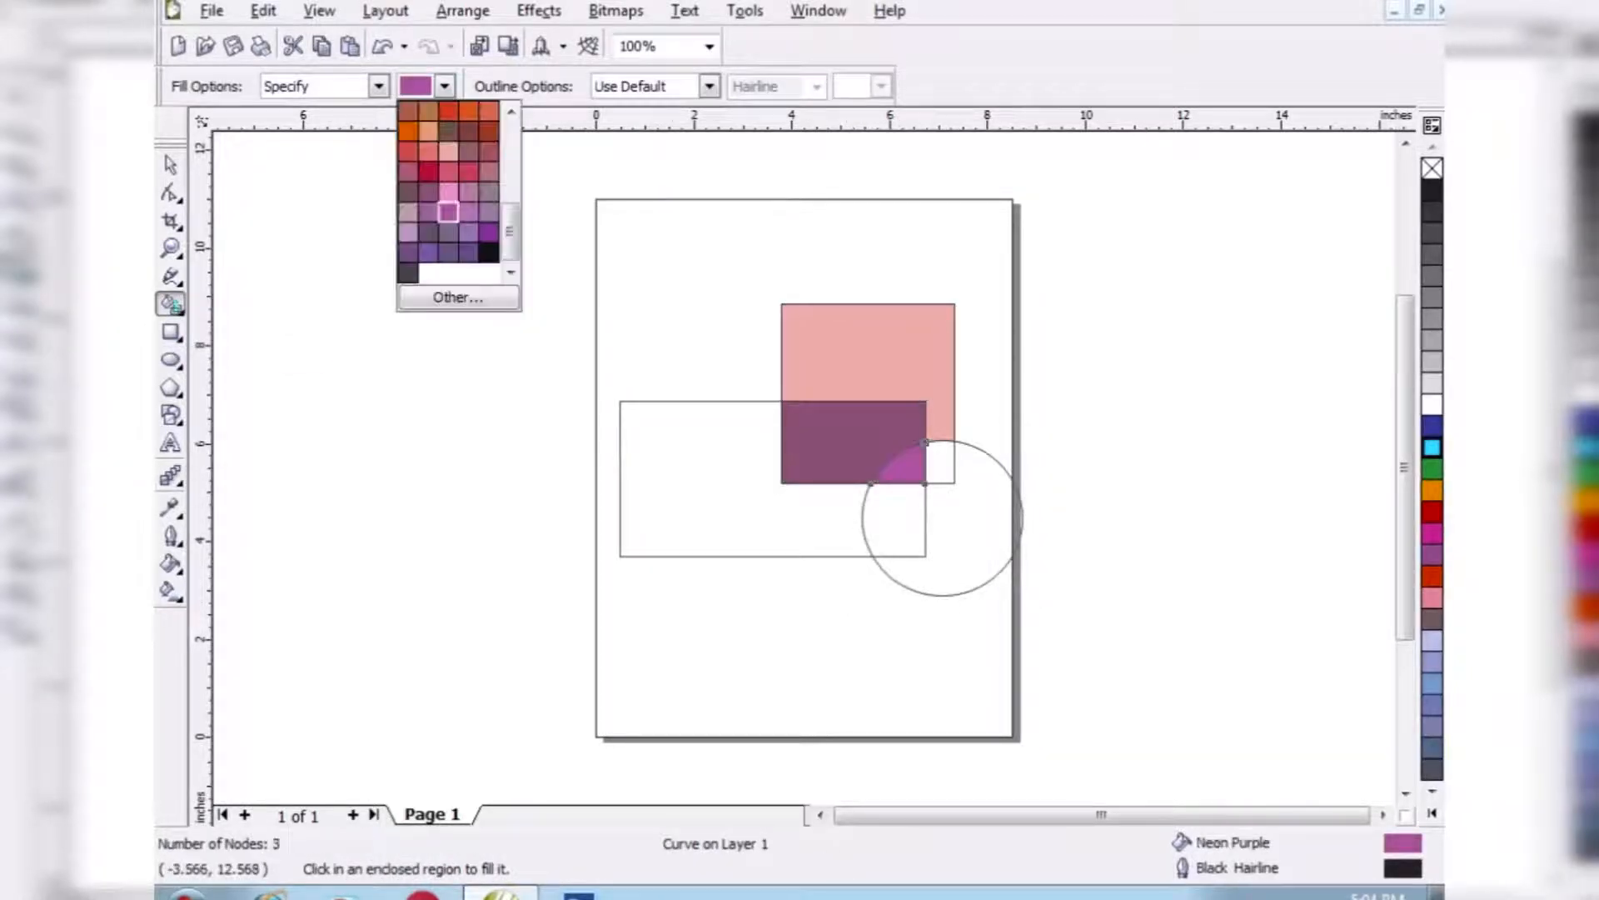
click(488, 232)
click(940, 463)
click(444, 86)
click(428, 232)
click(974, 550)
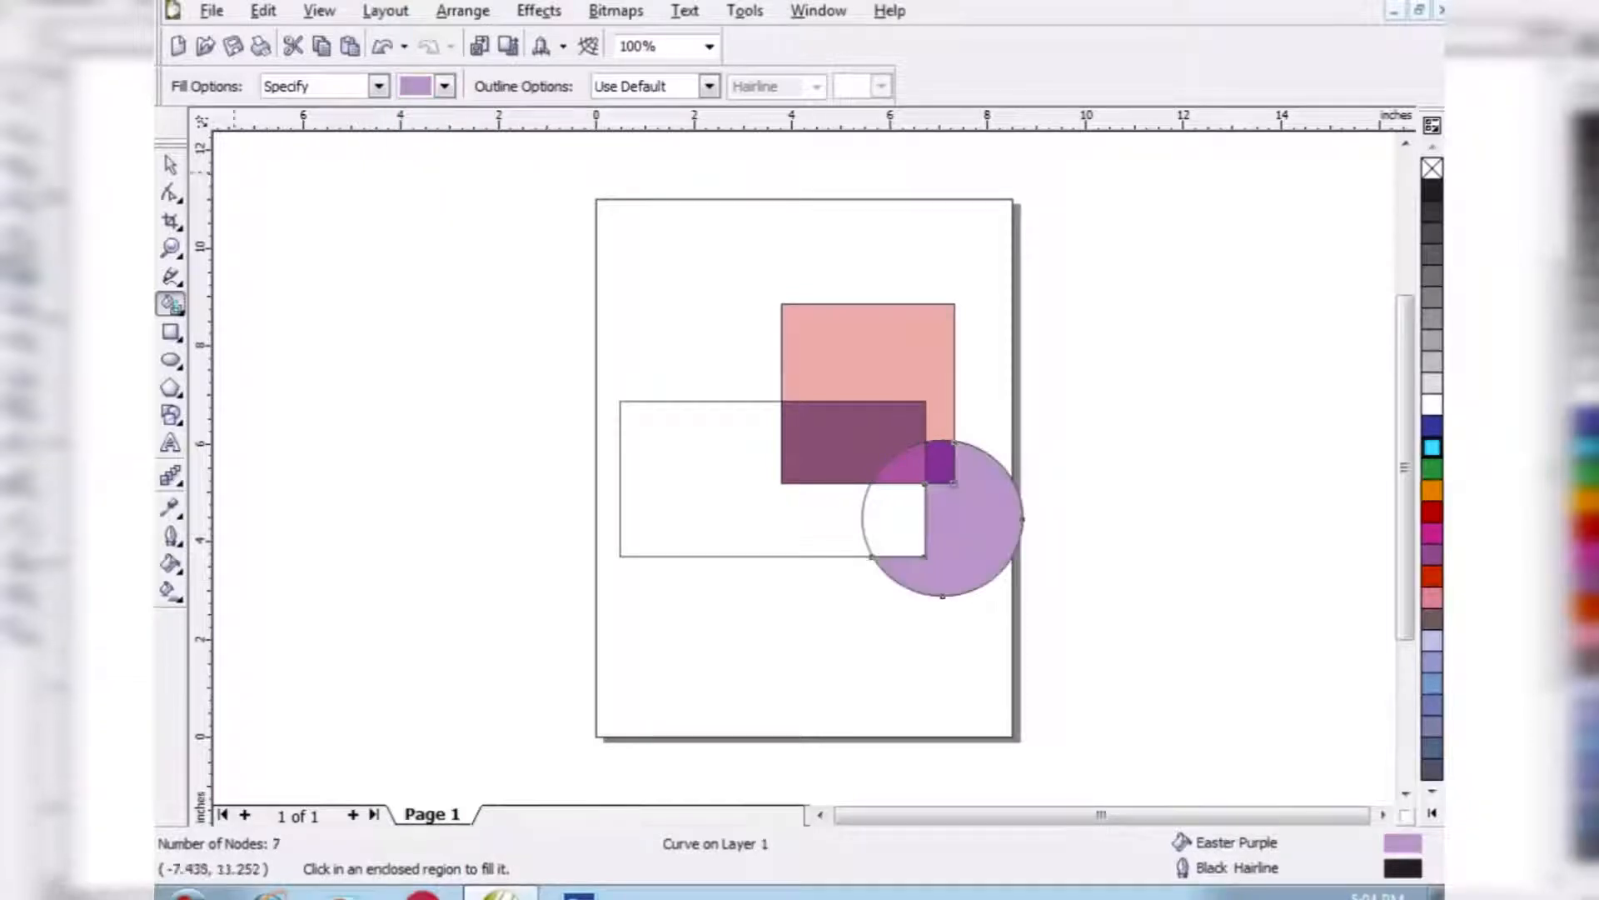
- Smart-fill the long rectangle's overlap with the circle in purple and its remaining area in Plum
click(445, 85)
click(428, 192)
click(898, 518)
click(445, 86)
click(409, 191)
click(725, 479)
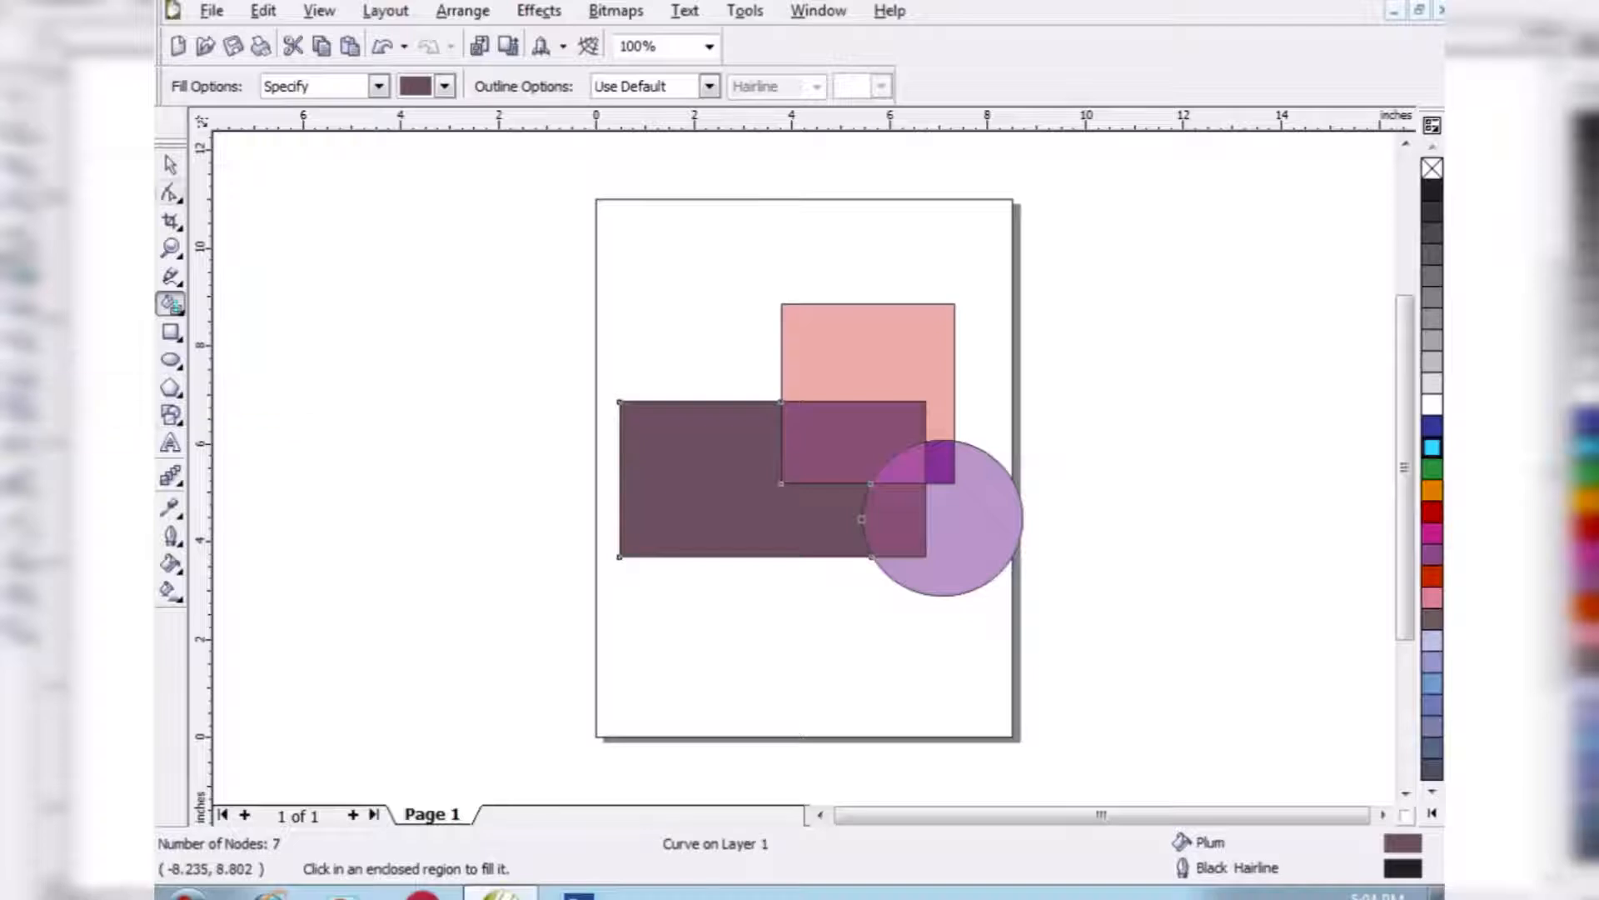
- Select all the overlapping filled shapes and delete them
click(171, 165)
drag(430, 258, 1107, 685)
key(Delete)
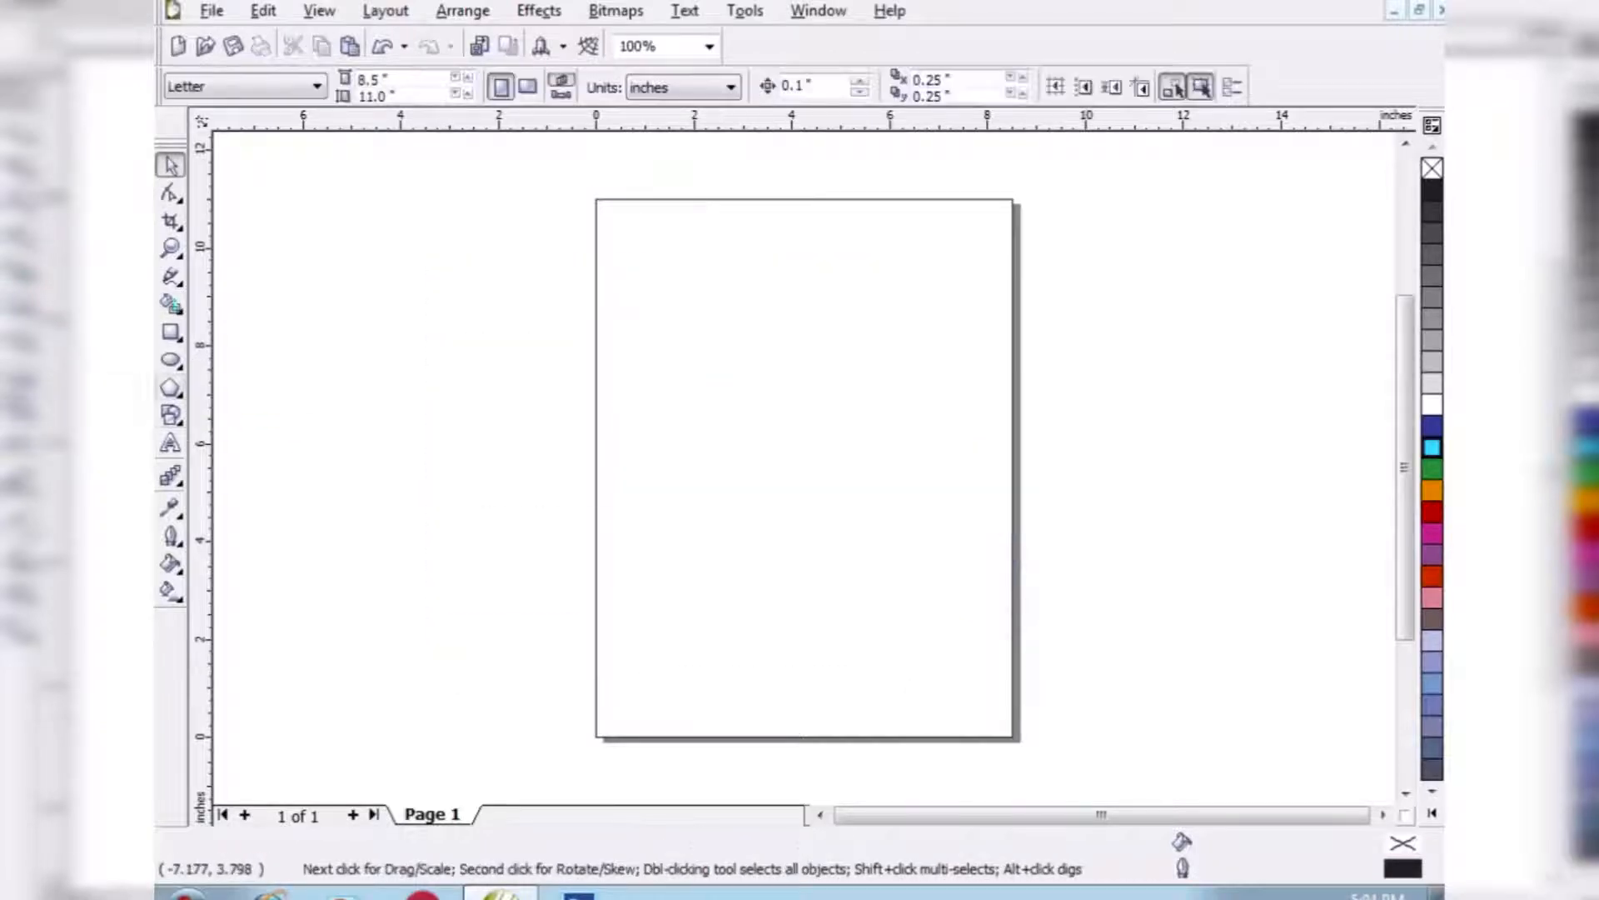
- Draw an 11-sided polygon in the middle of the page
click(173, 389)
click(219, 401)
drag(678, 324, 905, 544)
- Reshape the polygon into a curved-ray sun by moving its nodes inward and converting its segments to curves
click(170, 193)
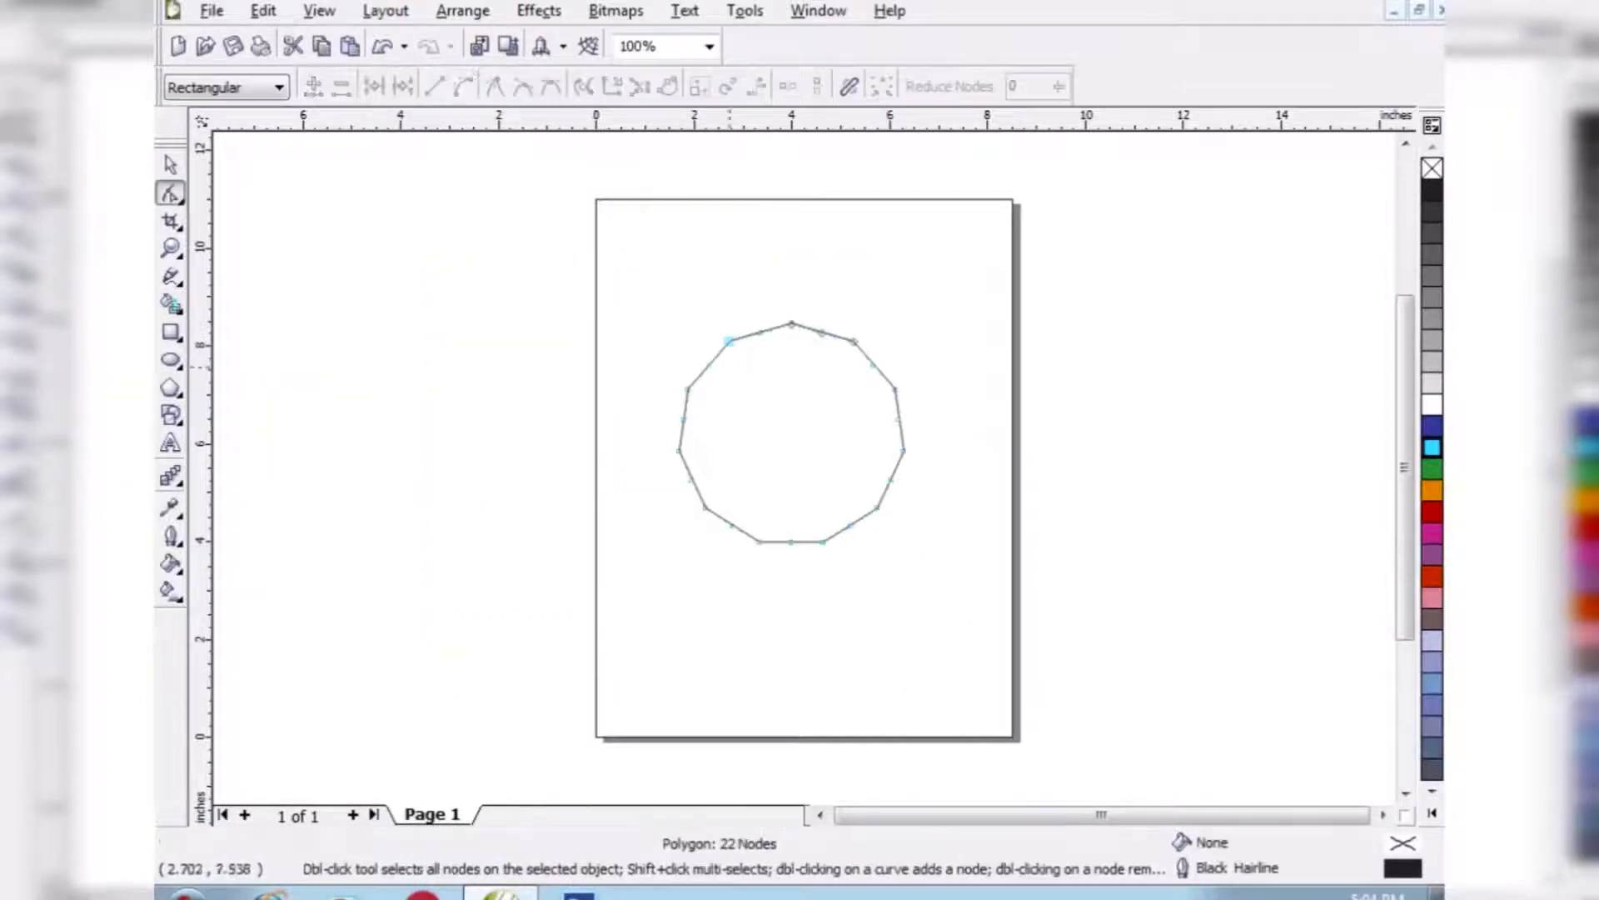
drag(729, 342, 722, 404)
click(735, 376)
click(464, 87)
click(722, 383)
click(463, 86)
drag(722, 381, 762, 418)
click(170, 165)
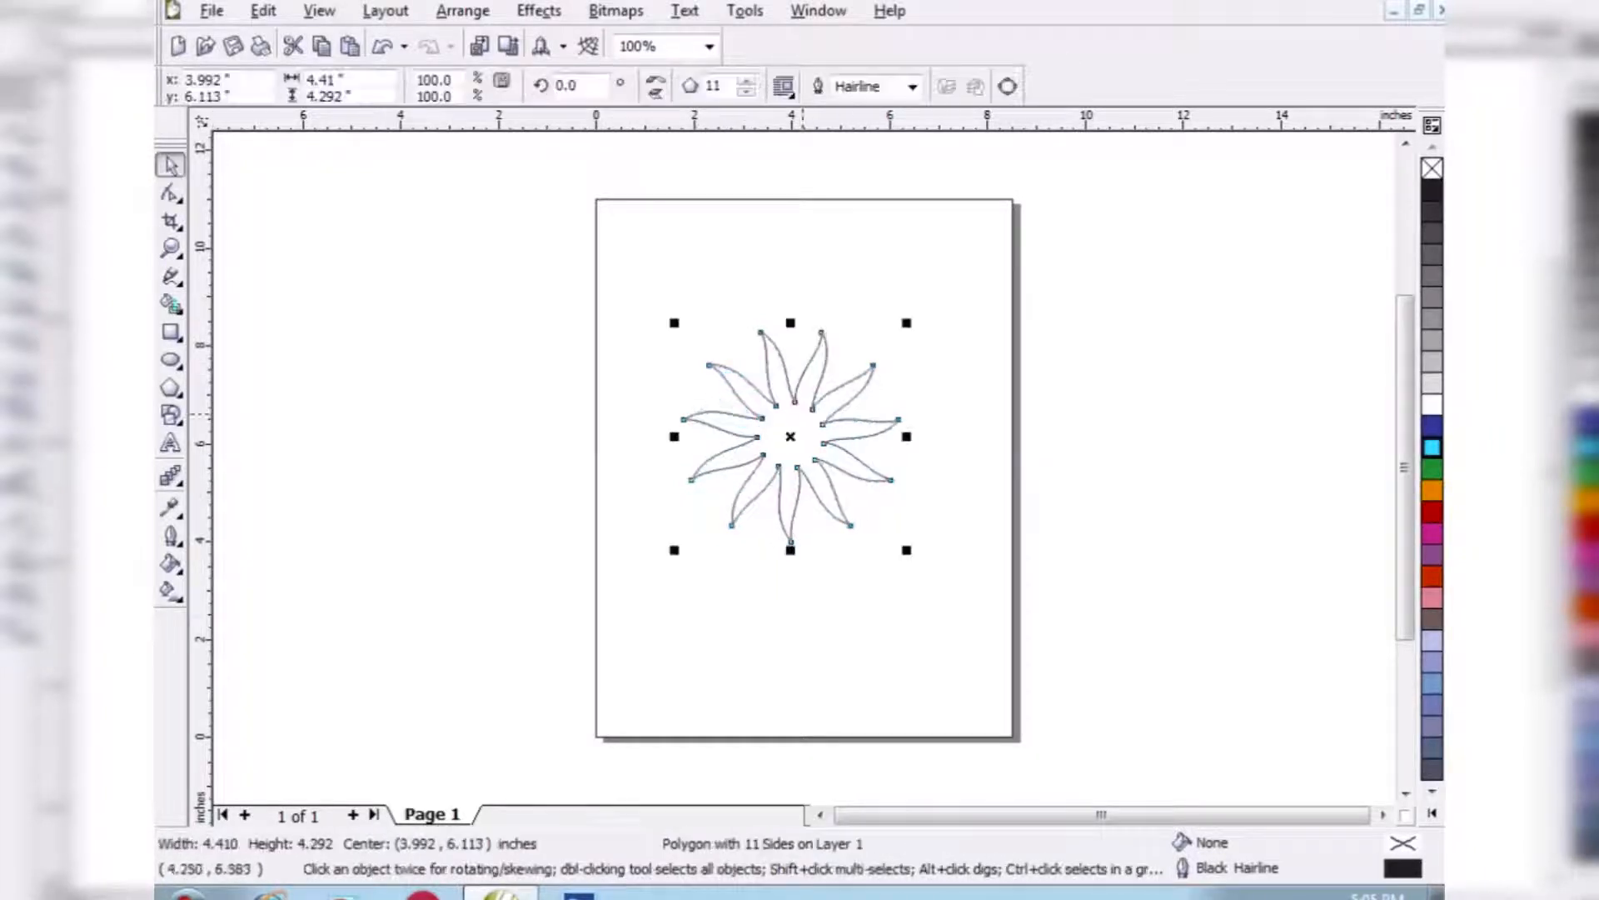
- Replace the reshaped polygon with a star about 3.3 inches wide, set to 13 points and a sharpness of 43
key(Delete)
click(177, 391)
click(249, 401)
drag(706, 323, 869, 486)
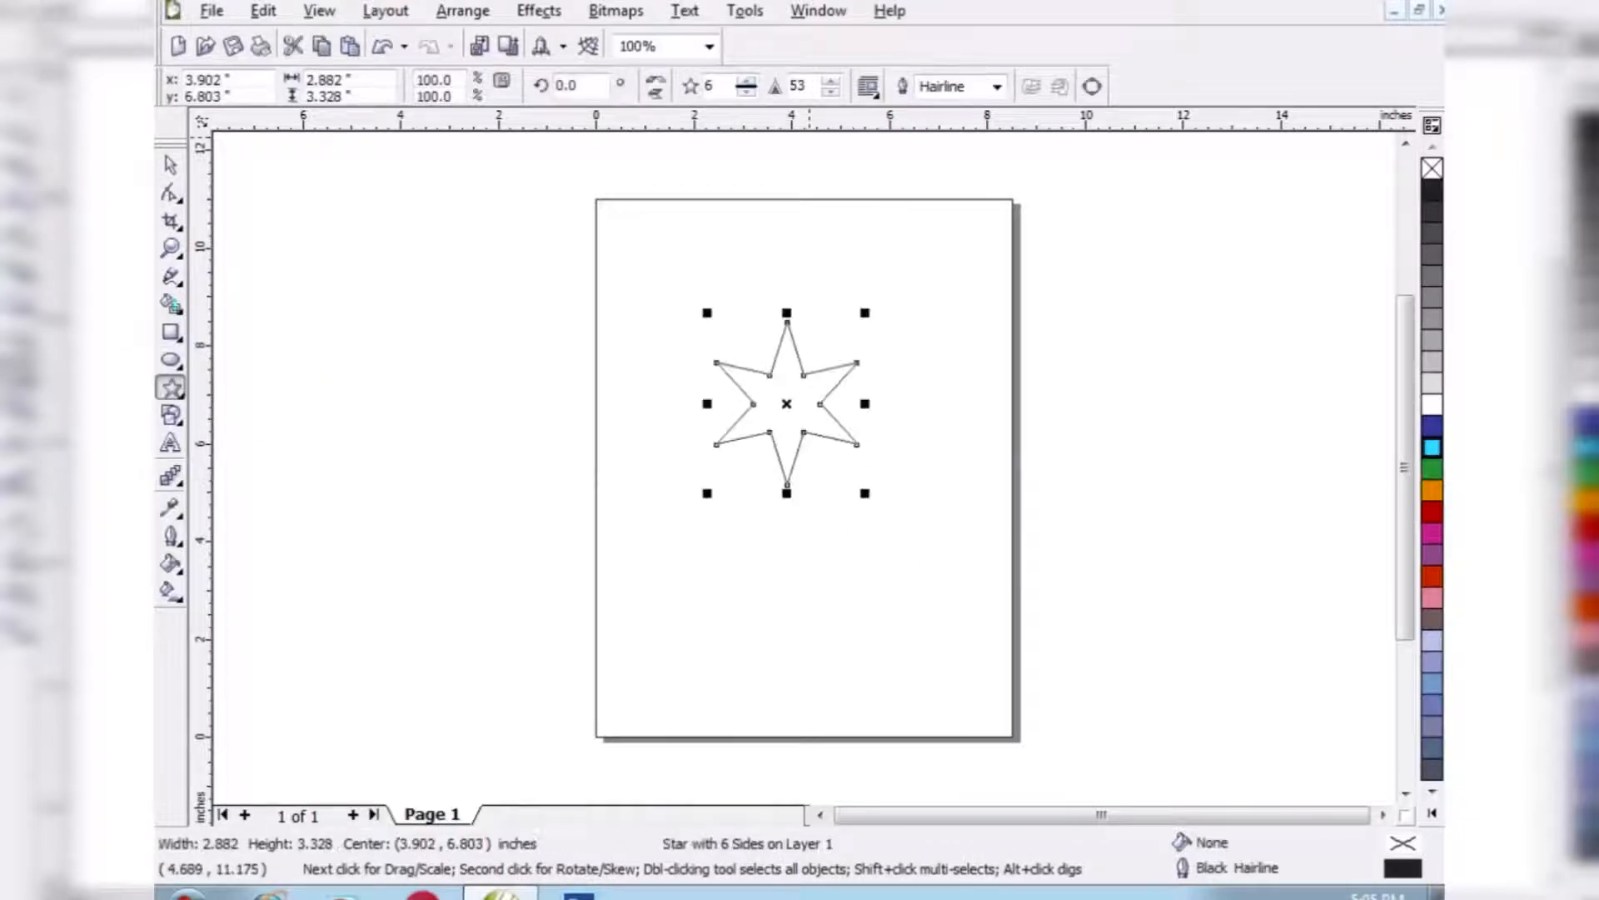
drag(747, 87, 830, 103)
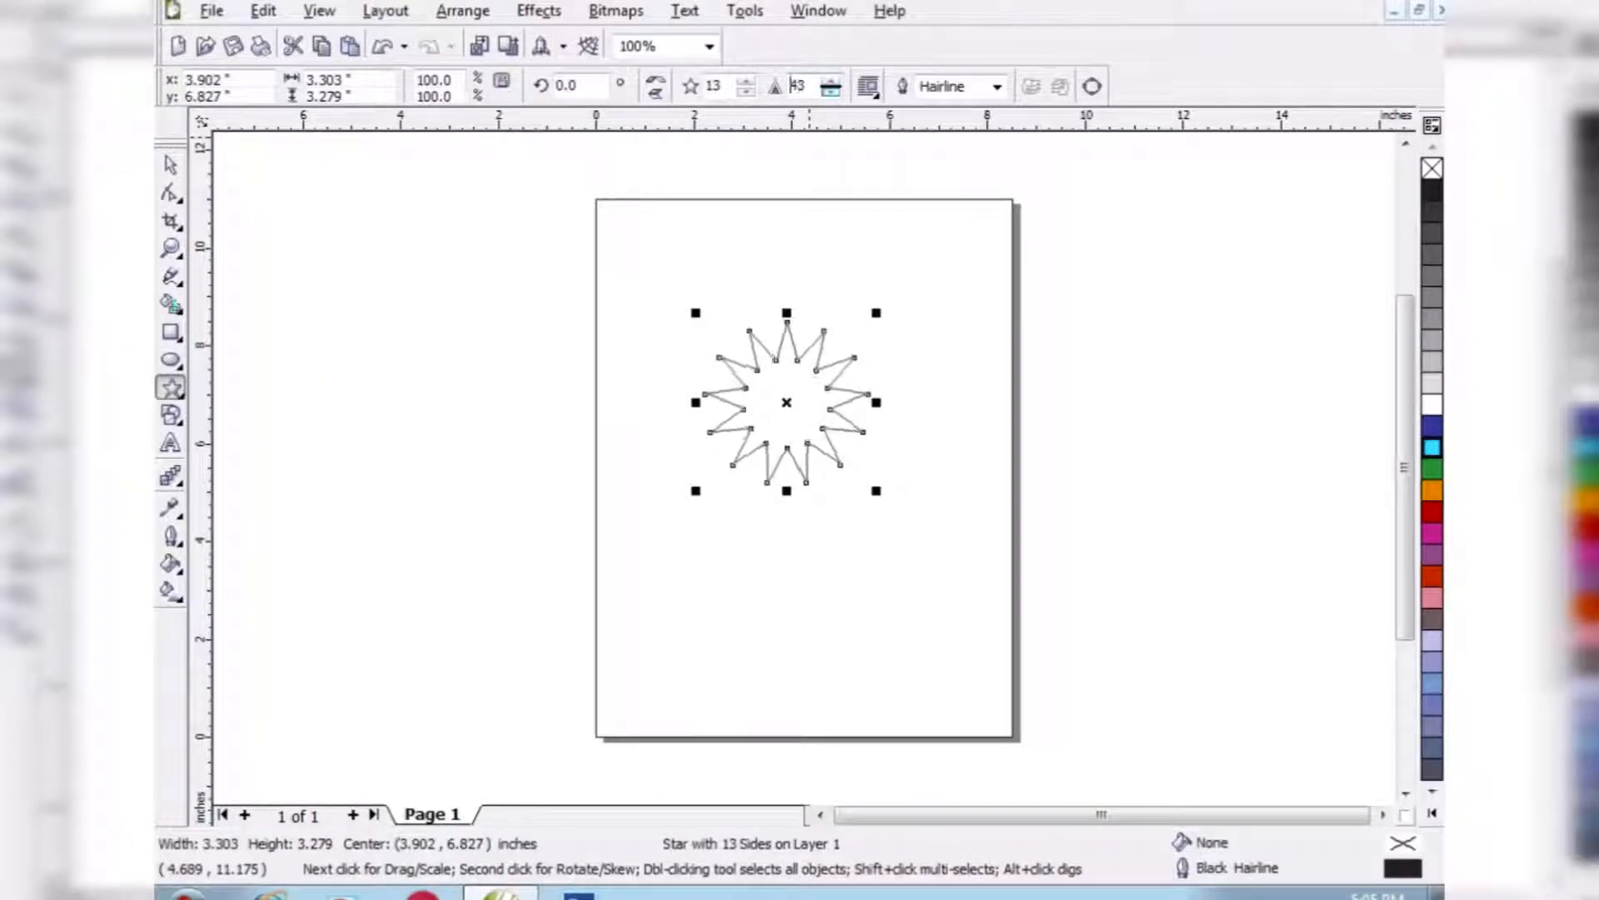
- Replace the star with a complex star and adjust its number of points and sharpness
key(Delete)
click(176, 391)
click(277, 401)
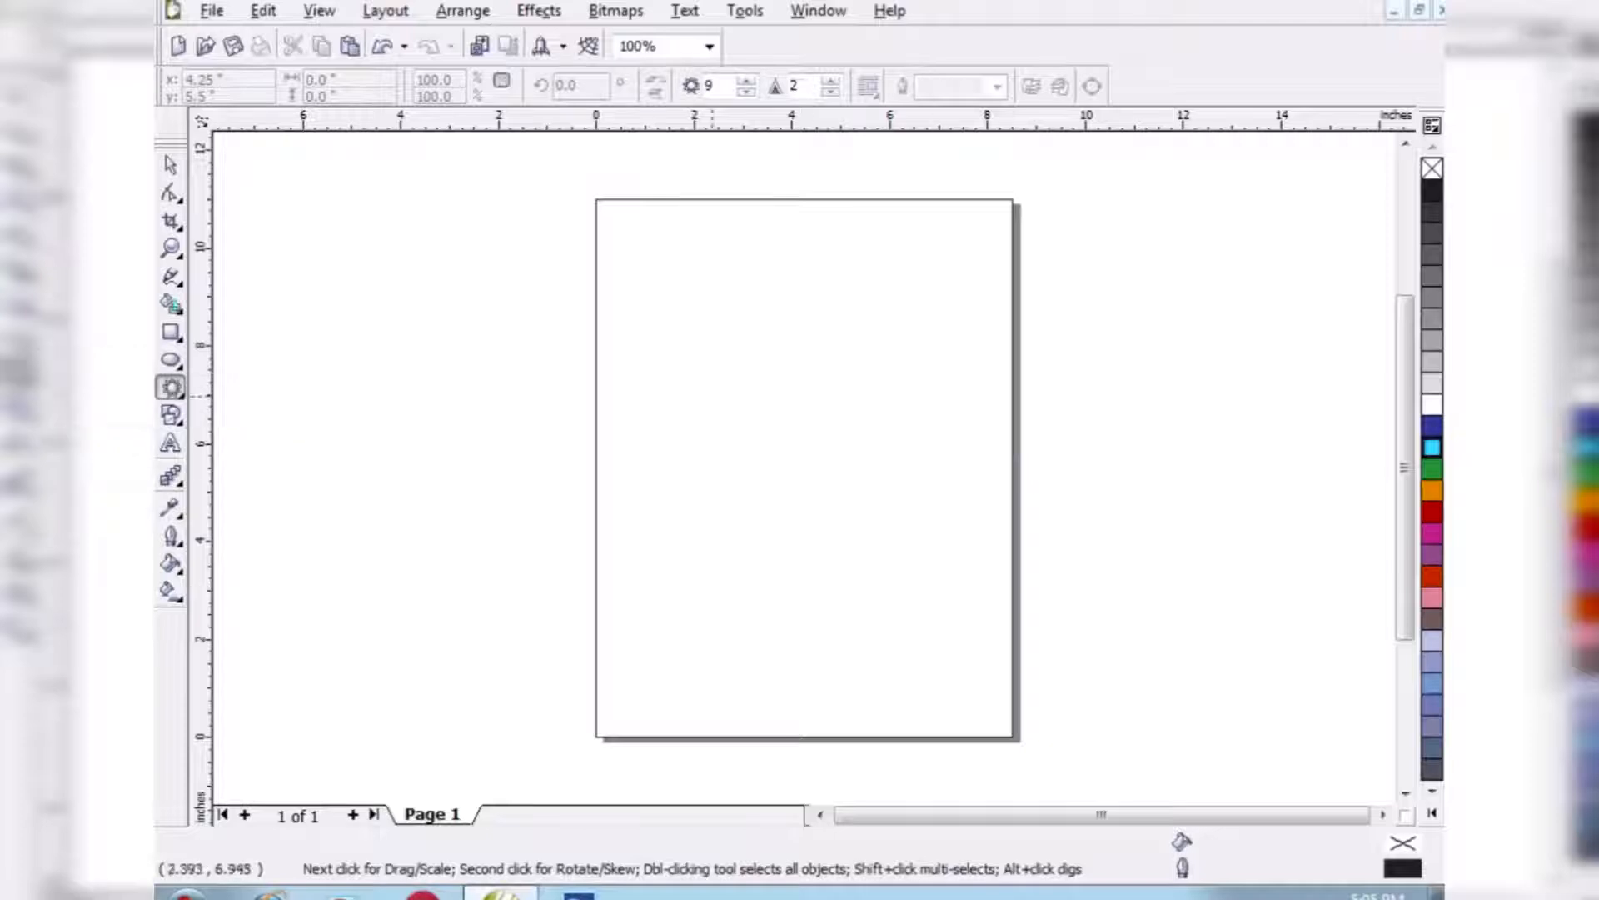
drag(706, 355, 858, 546)
mouse_move(746, 87)
mouse_down()
mouse_move(746, 71)
mouse_move(830, 81)
mouse_up()
- Replace the complex star with a graph-paper grid of 6 columns and 3 rows
click(170, 165)
key(Delete)
click(176, 391)
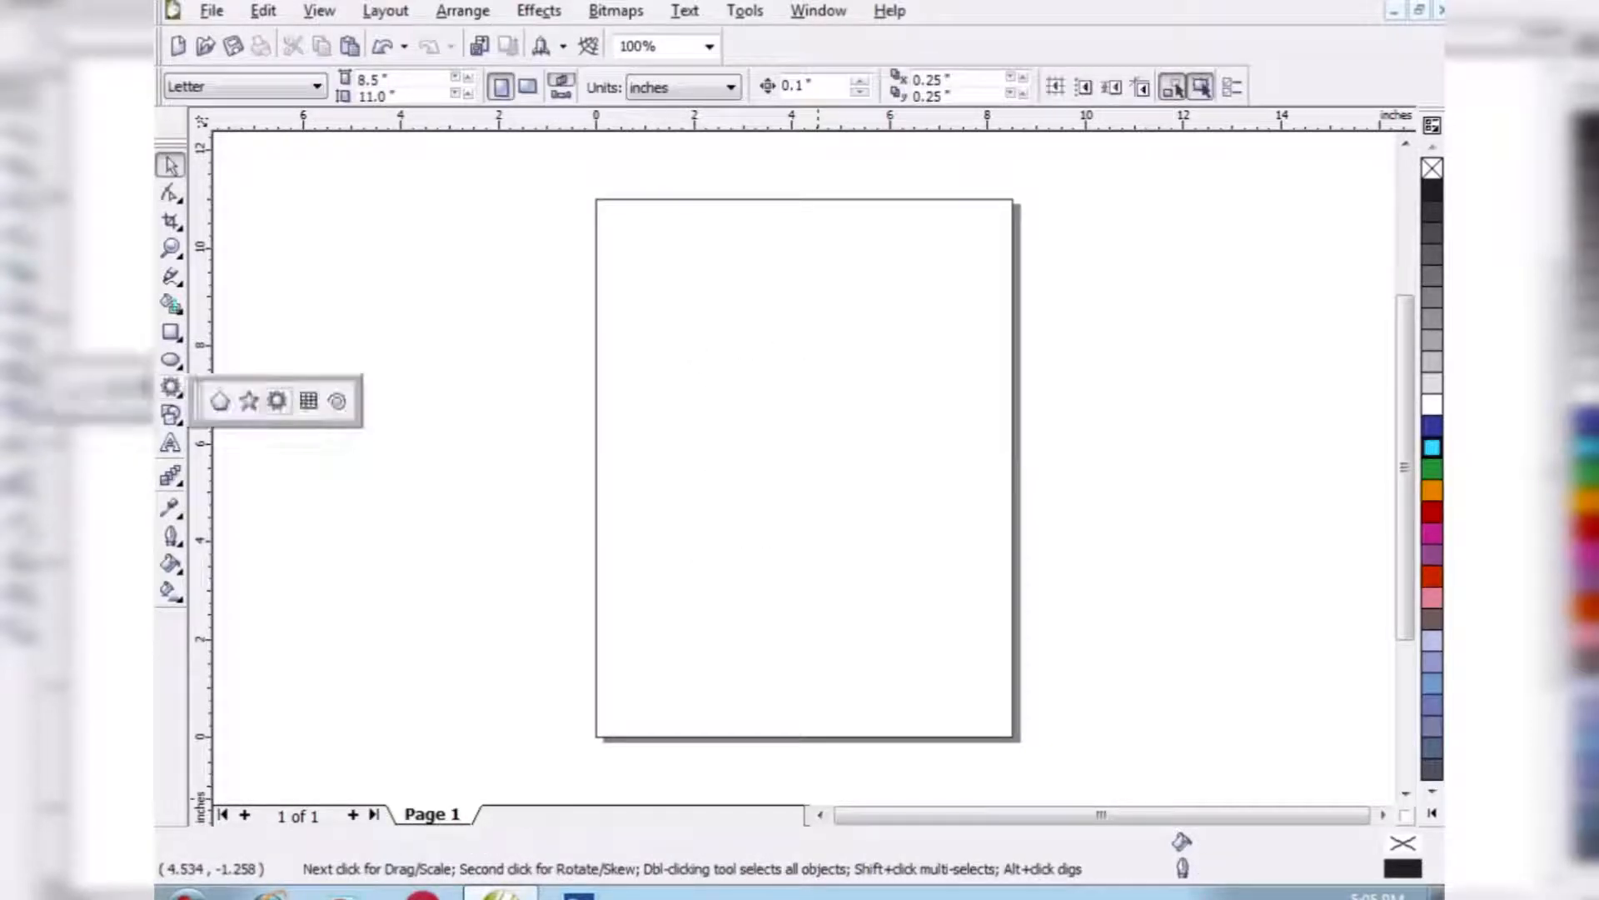
click(308, 400)
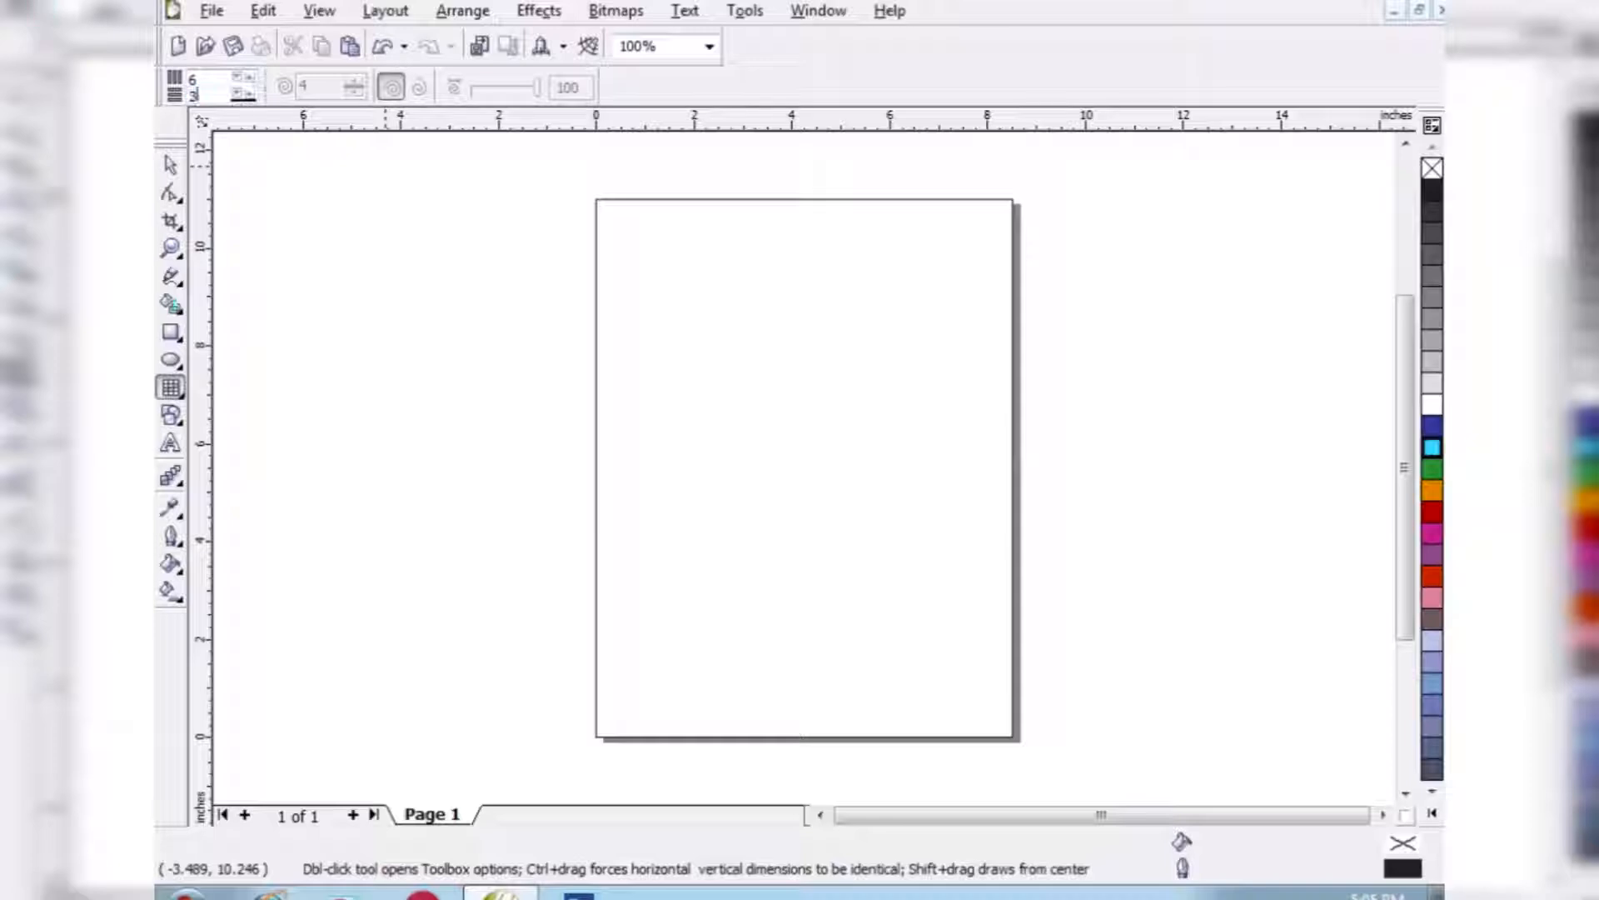
drag(664, 331, 970, 545)
- Replace the grid with a 2-column, 3-row grid about 5.9 by 4.8 inches, and delete it
key(Delete)
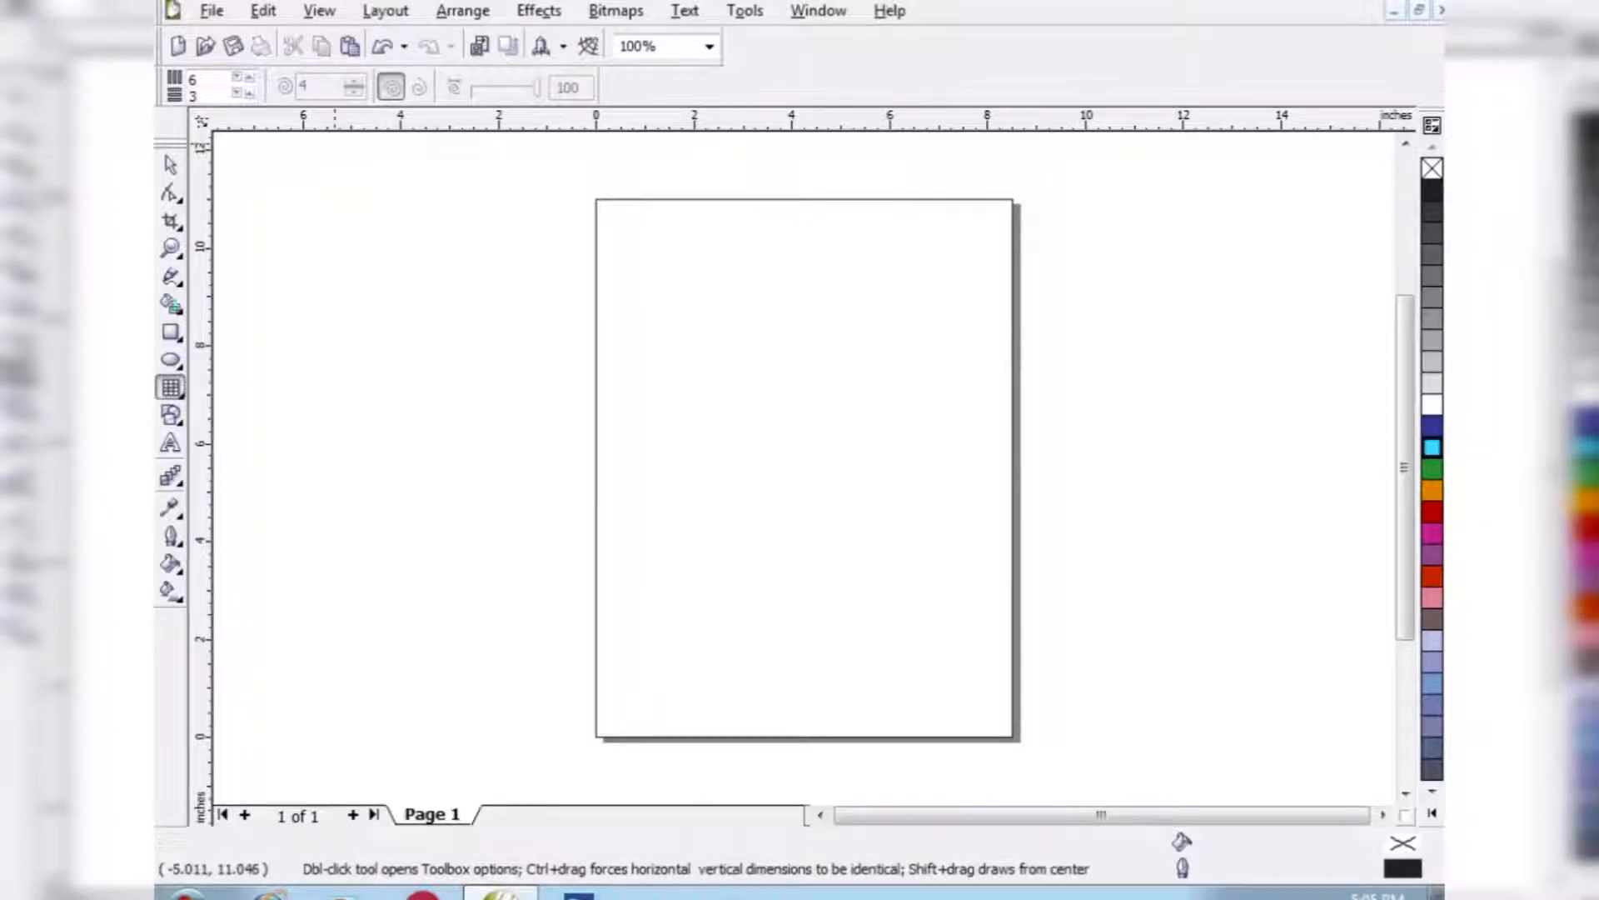
drag(637, 319, 924, 553)
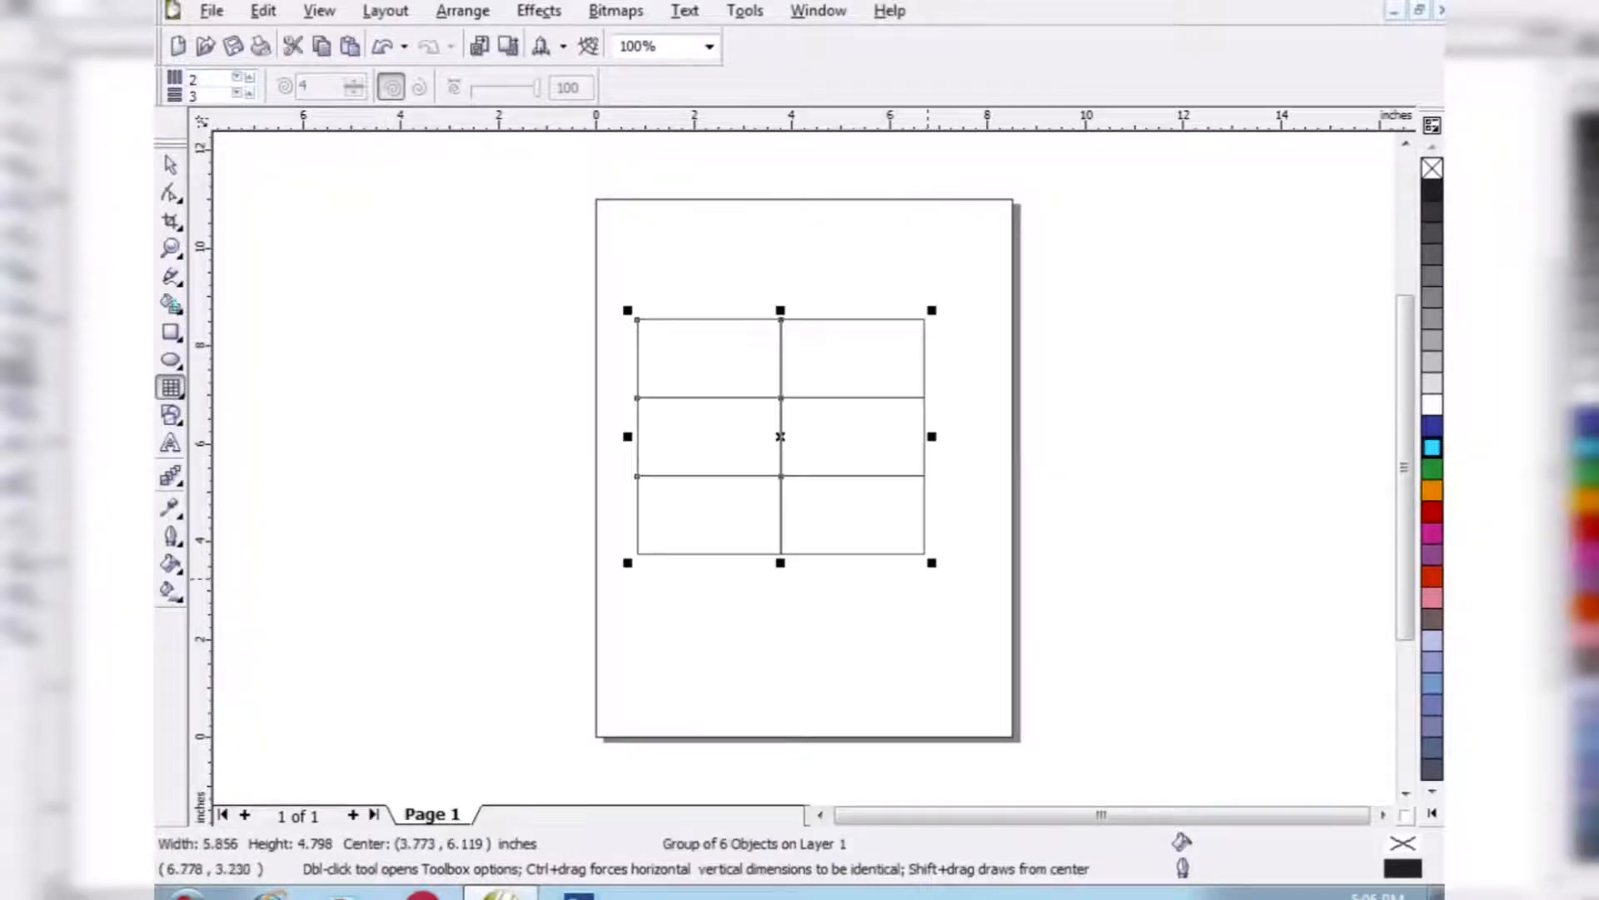
click(171, 164)
key(Delete)
- Draw a symmetrical spiral with 4 revolutions in the middle of the page
click(171, 387)
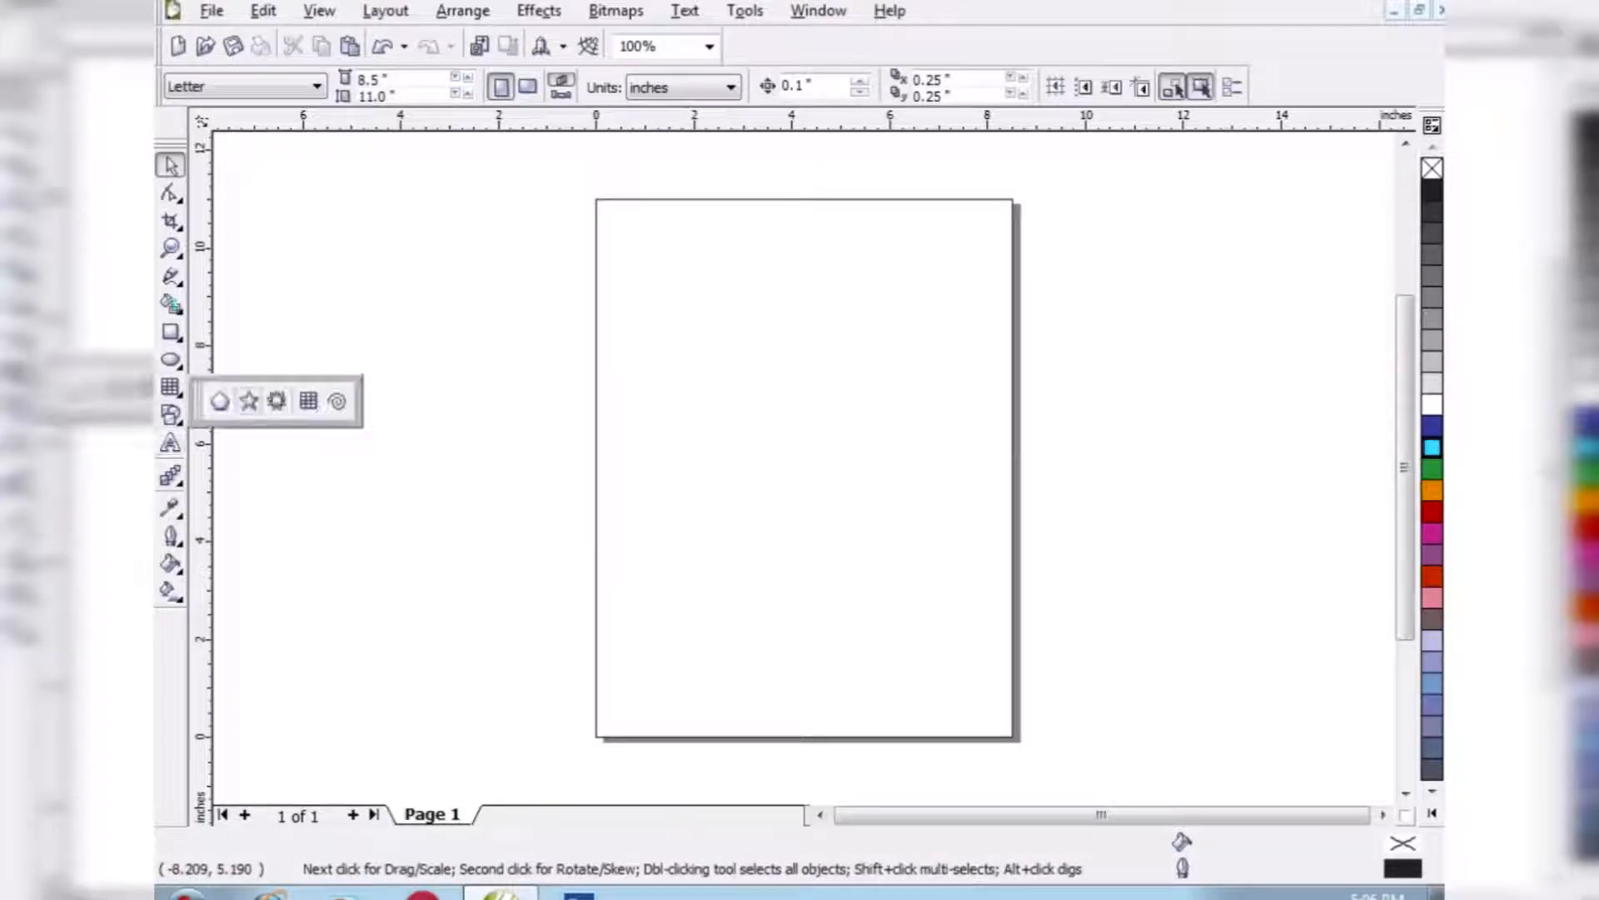
click(335, 400)
drag(637, 342, 898, 591)
- Replace the spiral with a 5-revolution spiral about 4.8 by 5 inches
click(354, 81)
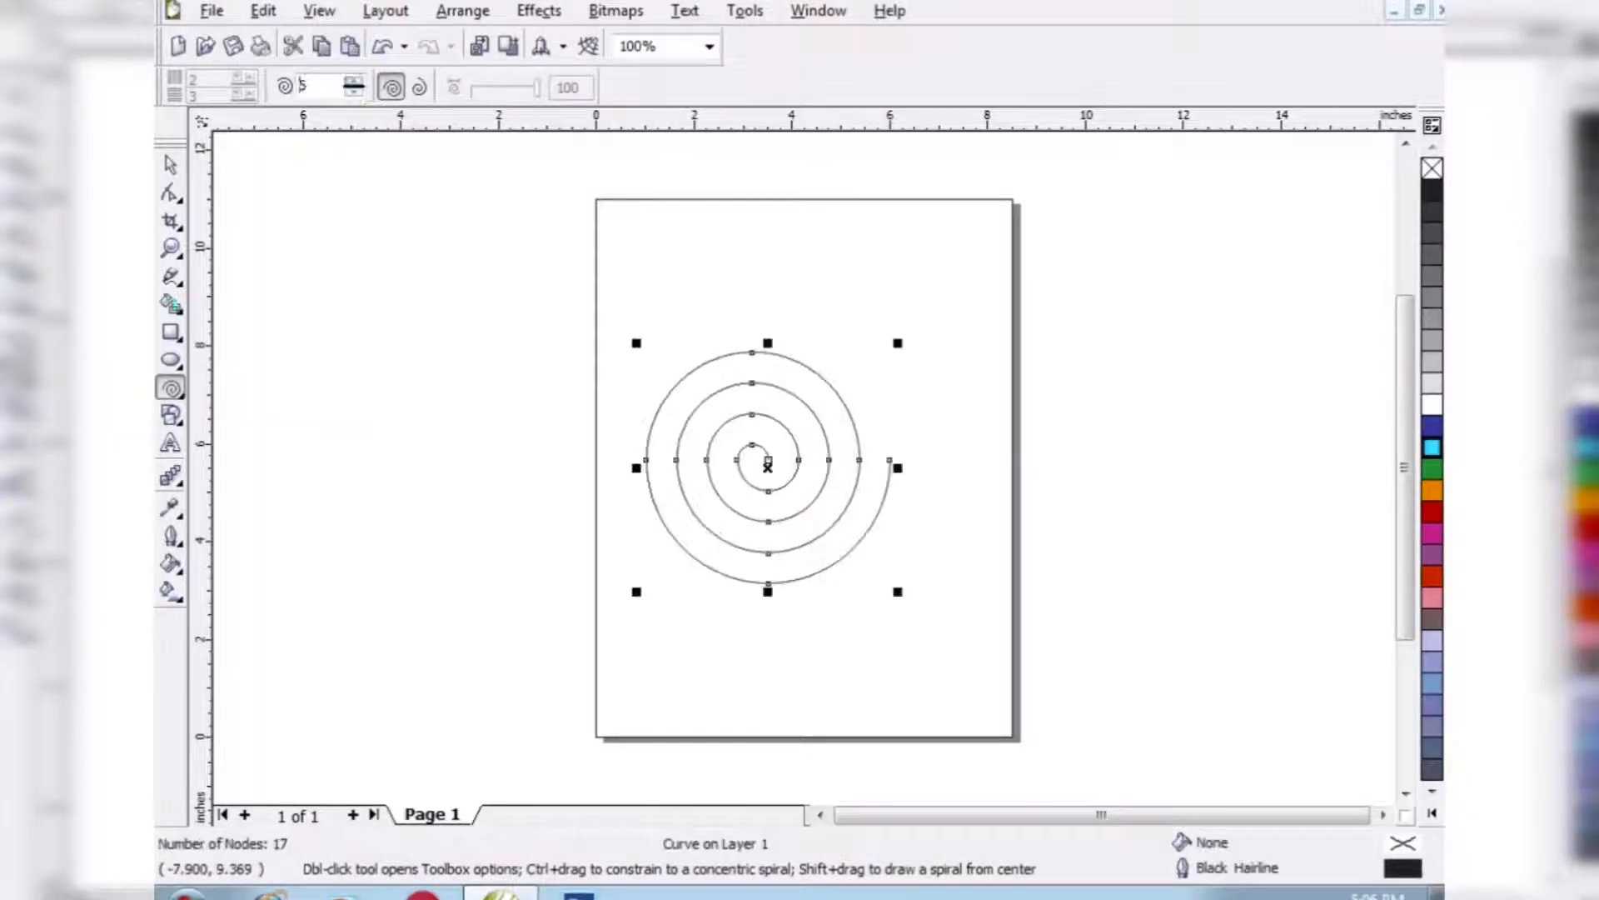
key(Delete)
click(171, 387)
drag(649, 289, 930, 572)
key(Delete)
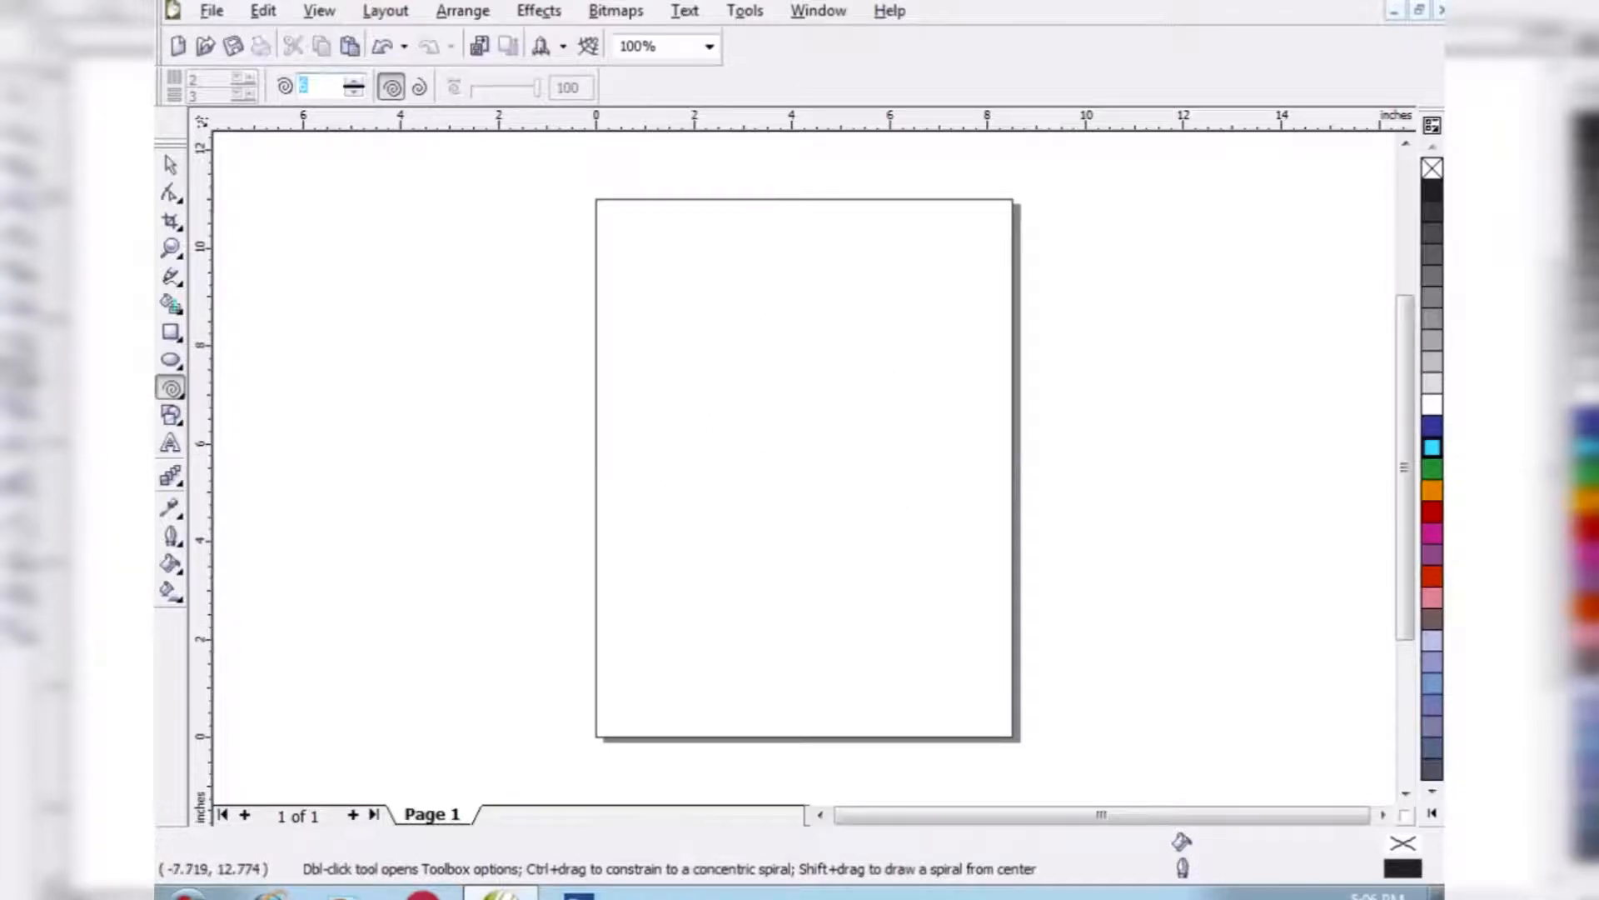
drag(634, 296, 870, 544)
key(space)
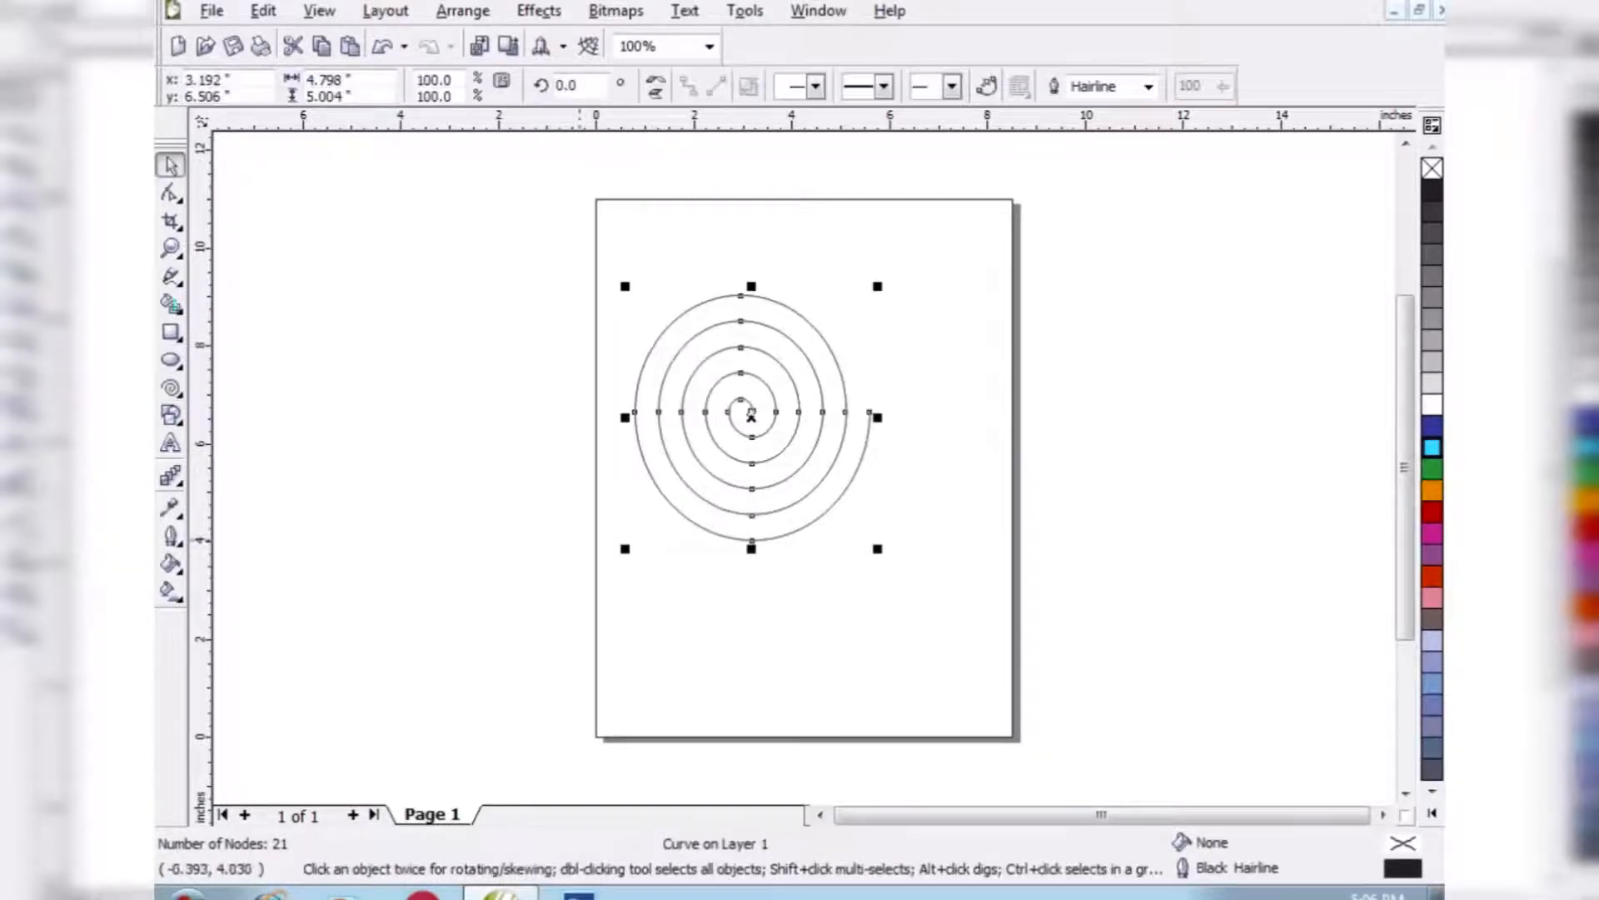
- Delete the spiral and draw a smiley face basic shape about 5.1 inches across
key(Delete)
click(171, 415)
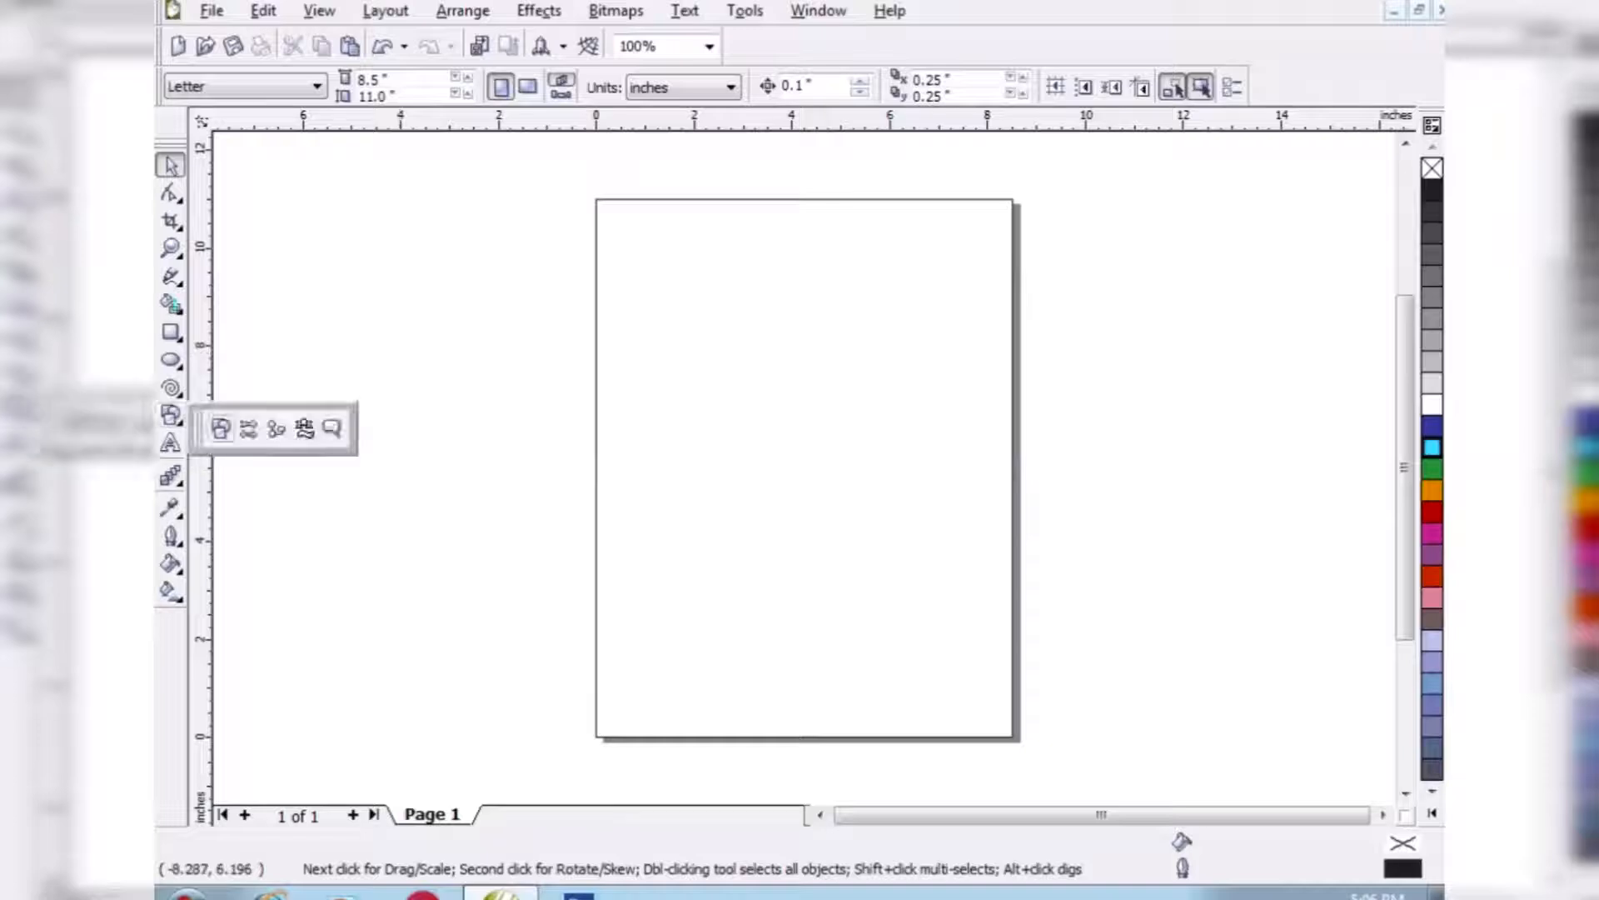
click(223, 425)
click(690, 86)
click(758, 175)
drag(635, 297, 887, 549)
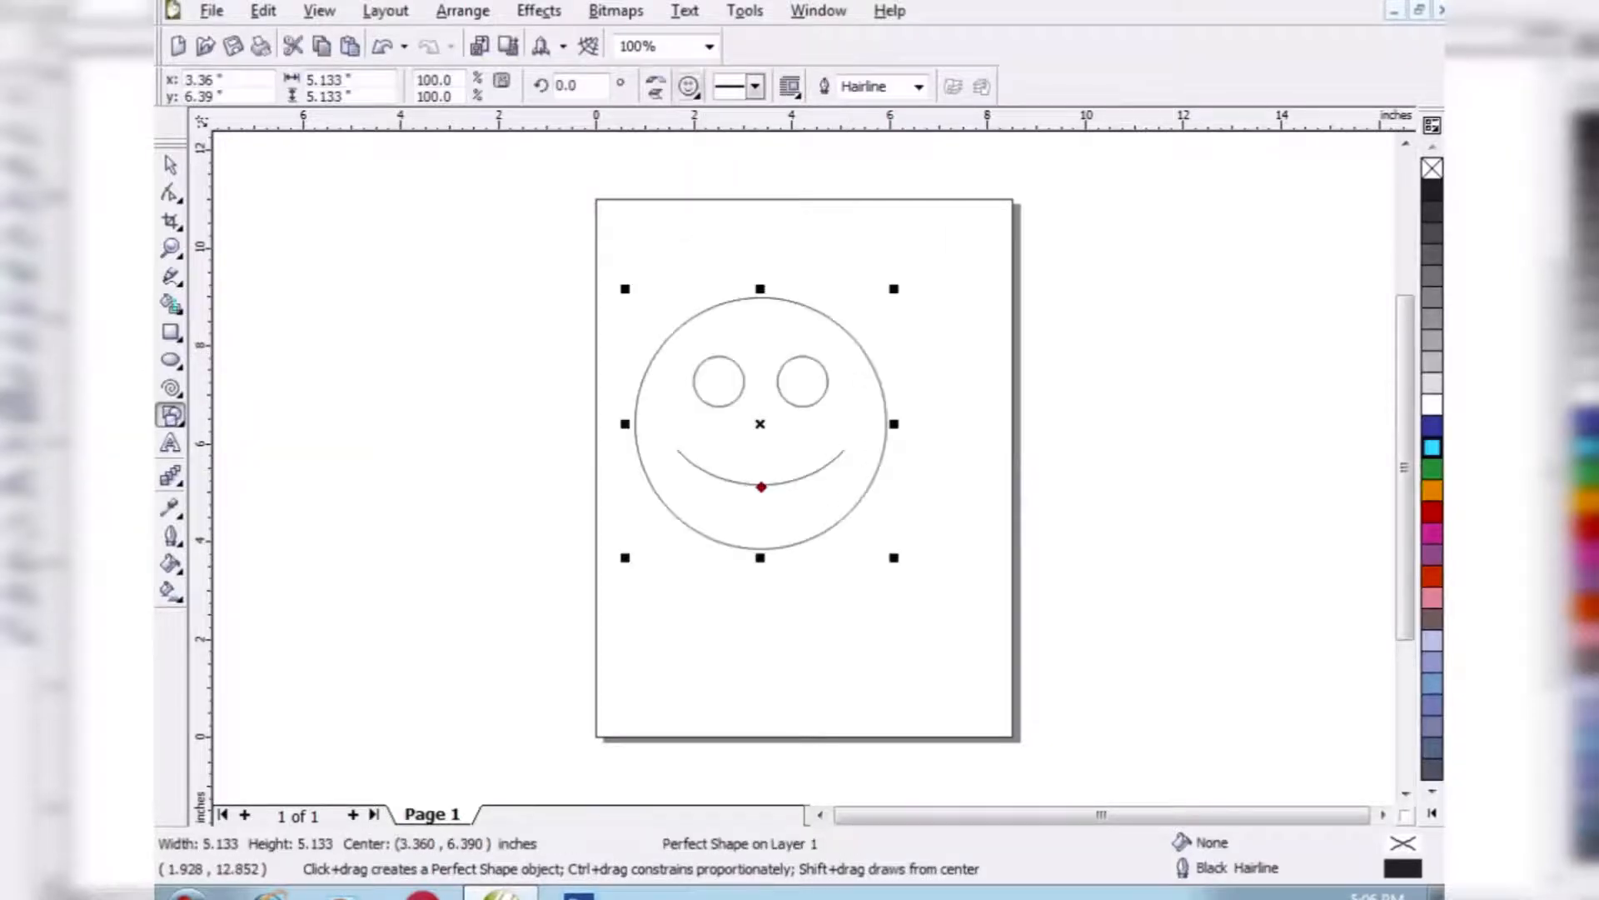
- Draw a tall heart basic shape in the page's upper-right corner beside the smiley face
click(690, 87)
click(728, 207)
drag(855, 203, 985, 410)
- Select the smiley face and the heart and delete them
key(space)
key(ctrl+a)
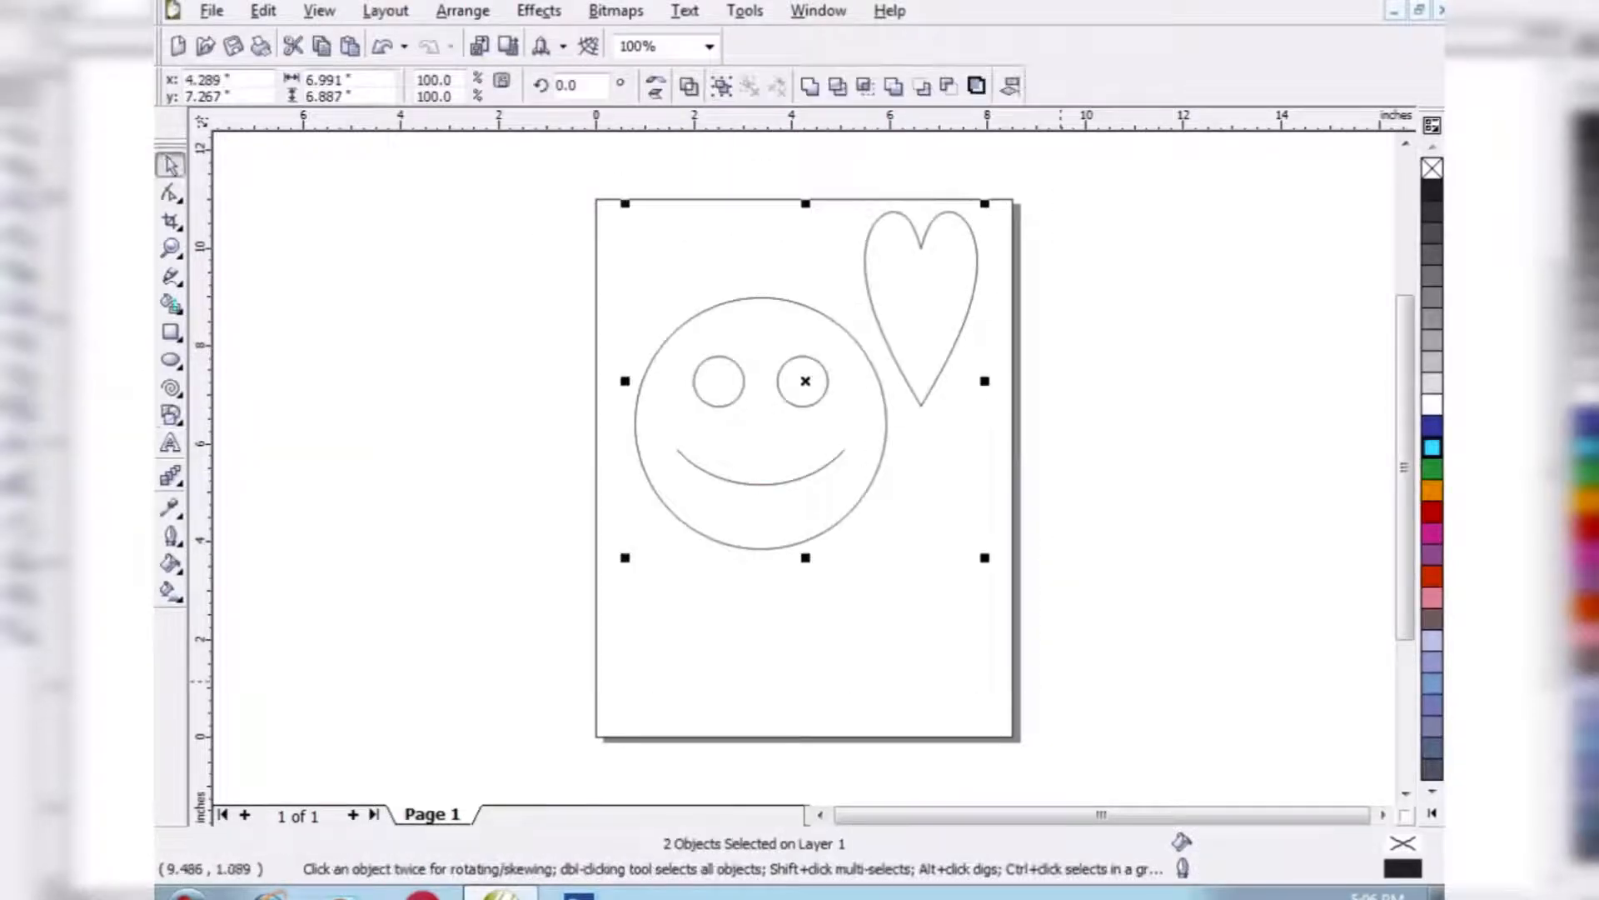
key(Delete)
- Draw a three-headed left-right-up arrow mid-page and a bent-up arrow about 2.2 by 2.5 inches near the page's upper-right corner
click(171, 415)
click(246, 428)
click(690, 86)
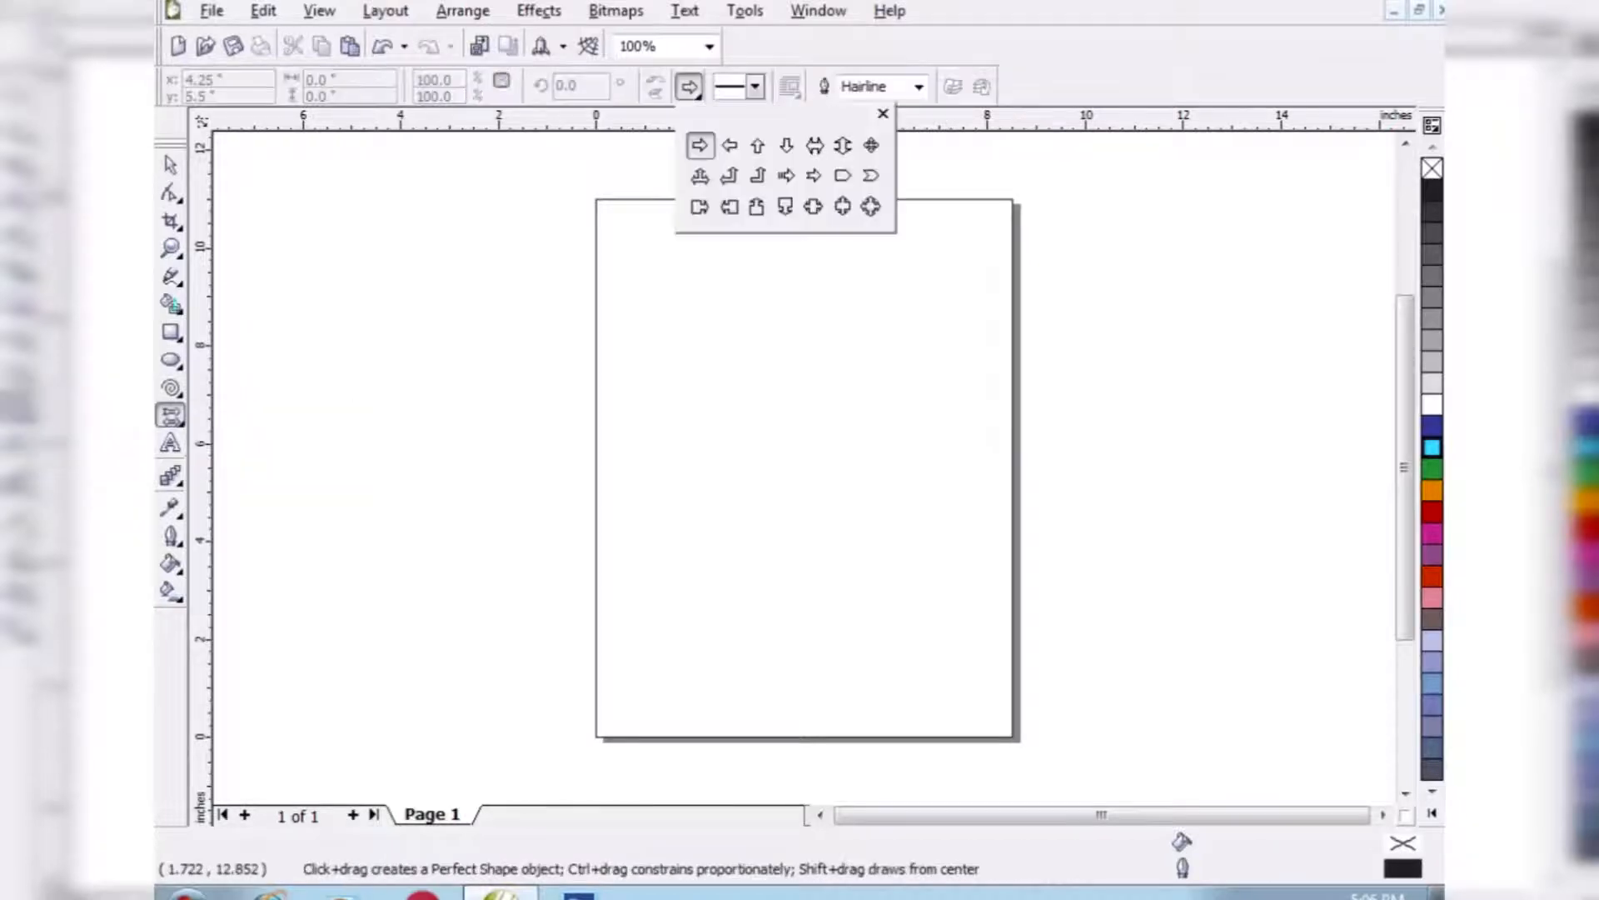
click(701, 175)
drag(691, 354, 859, 520)
click(690, 87)
click(757, 175)
drag(818, 235, 928, 356)
- Draw a notched right arrow near the page's upper-left corner and a boxed left-right arrow across its lower part
click(690, 87)
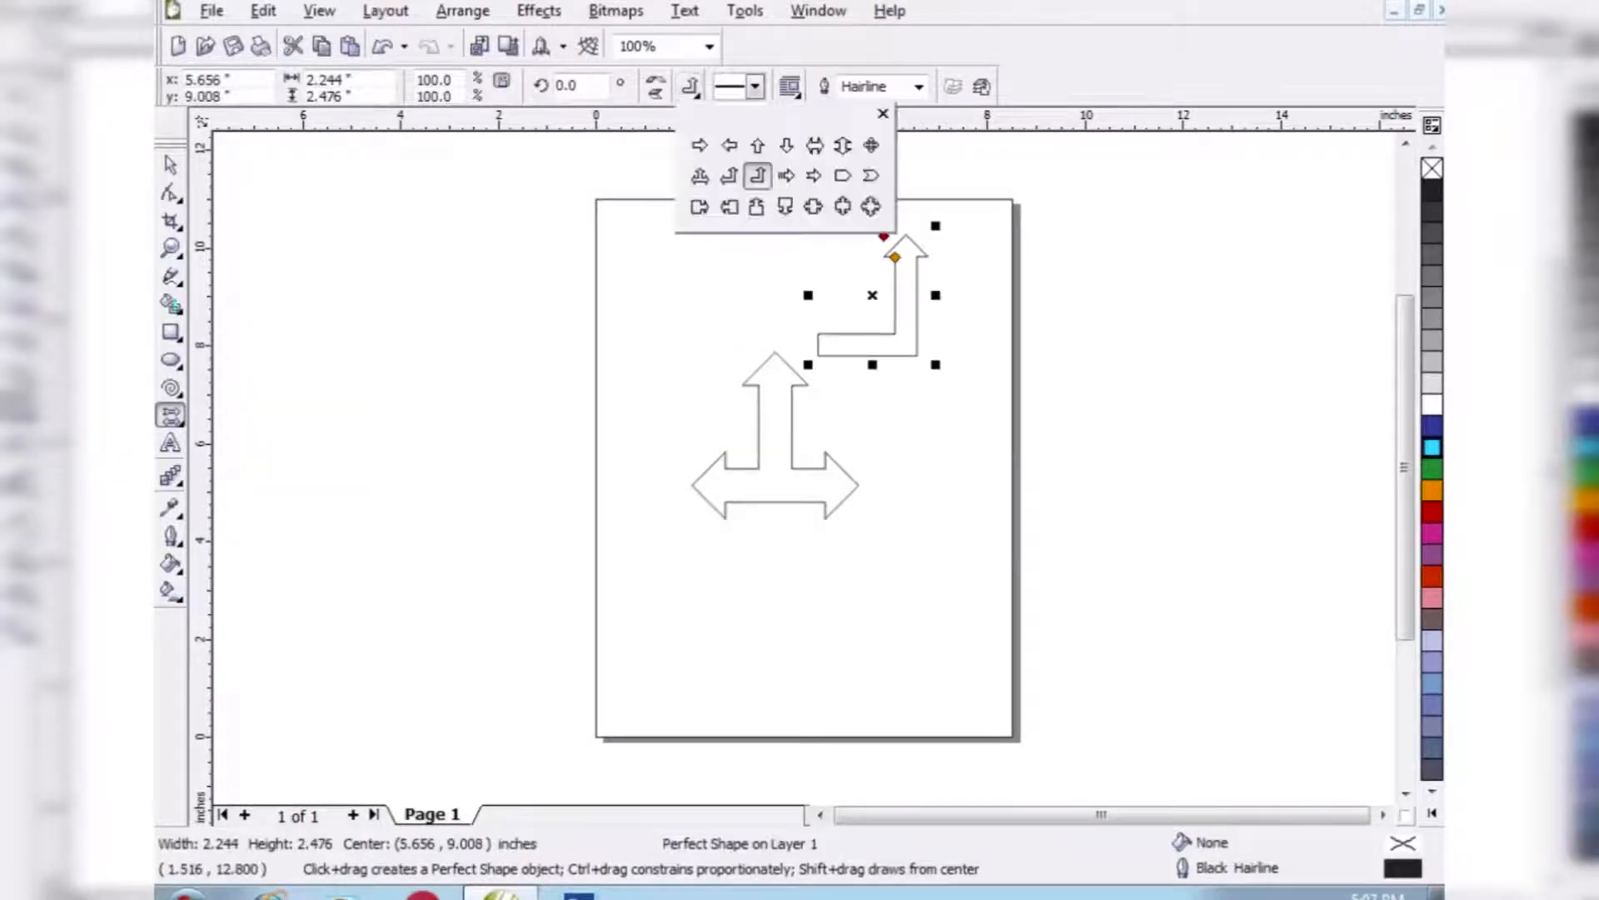
click(814, 175)
drag(644, 256, 755, 323)
click(689, 87)
click(814, 207)
mouse_move(654, 579)
mouse_down()
mouse_move(878, 642)
mouse_move(887, 675)
mouse_up()
- Draw a boxed up-down arrow about 1.8 inches wide and high beside the three-headed arrow
click(690, 87)
click(843, 207)
drag(856, 408, 945, 493)
click(171, 165)
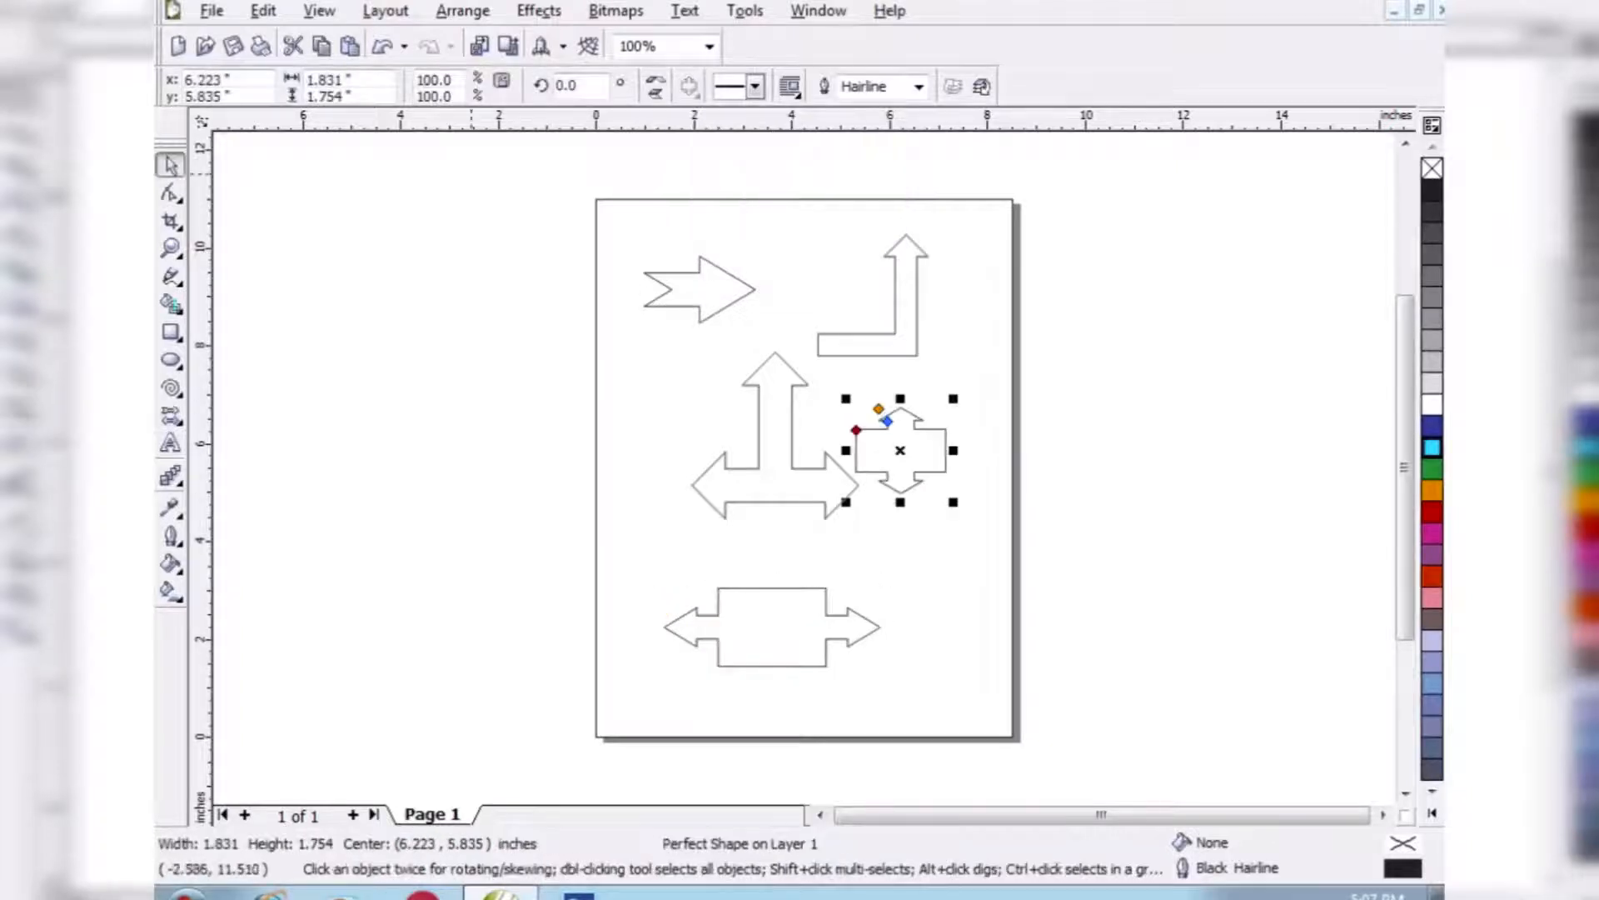
- Draw two circular flowchart shapes with a tail, one near the page's lower right and one about 2.2 inches wide at its left edge
click(173, 417)
click(277, 428)
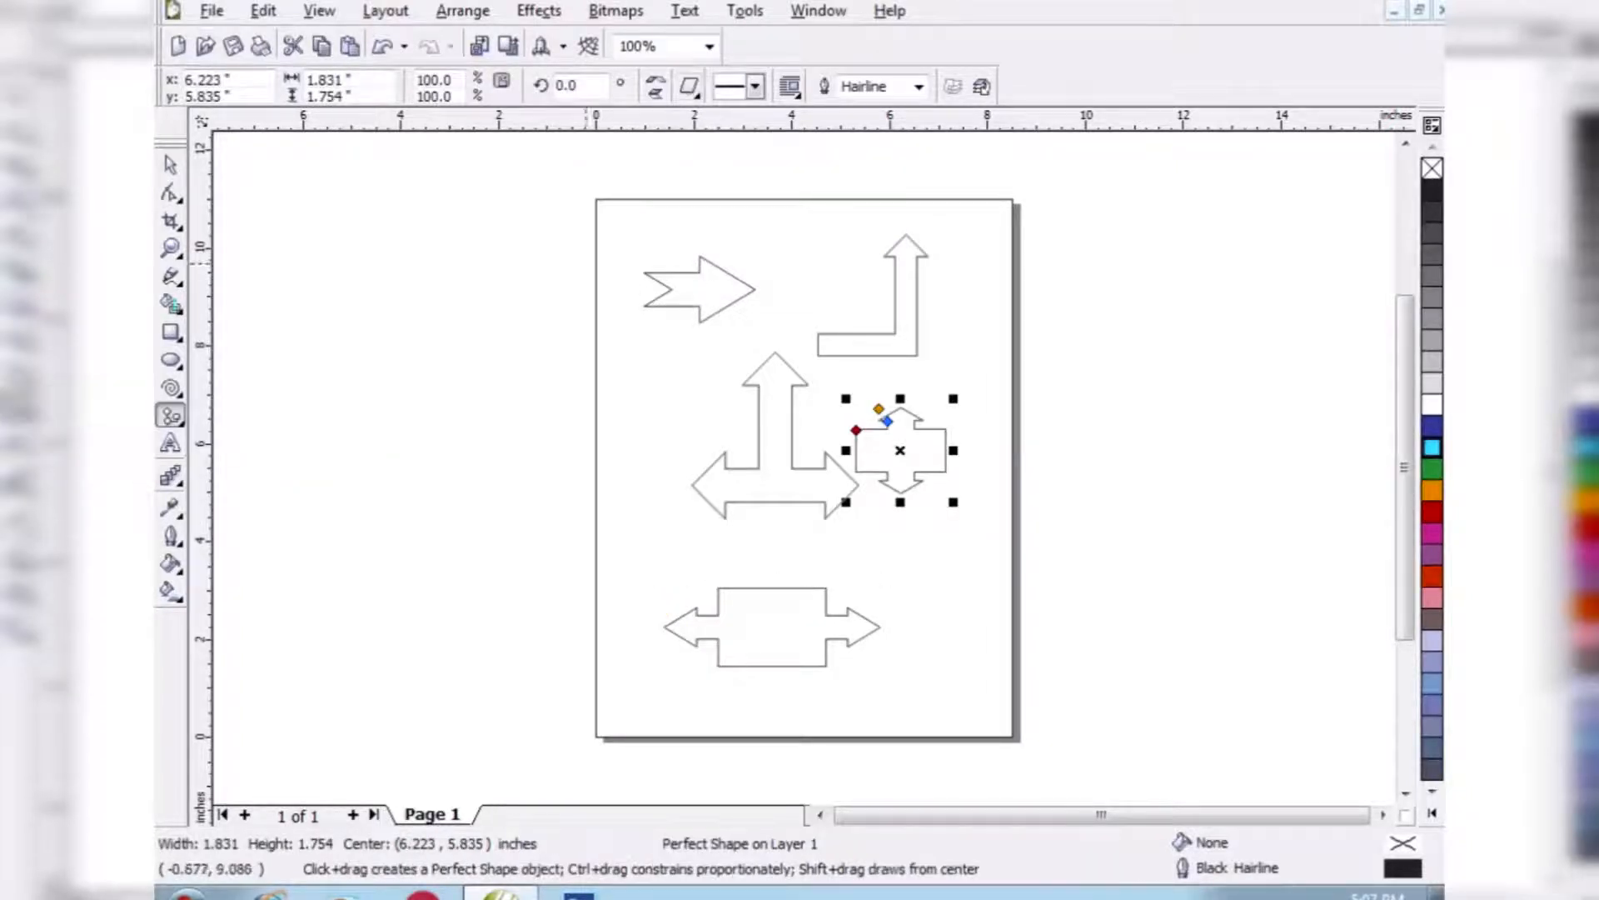
click(690, 87)
click(731, 236)
drag(867, 537, 947, 625)
drag(596, 348, 707, 456)
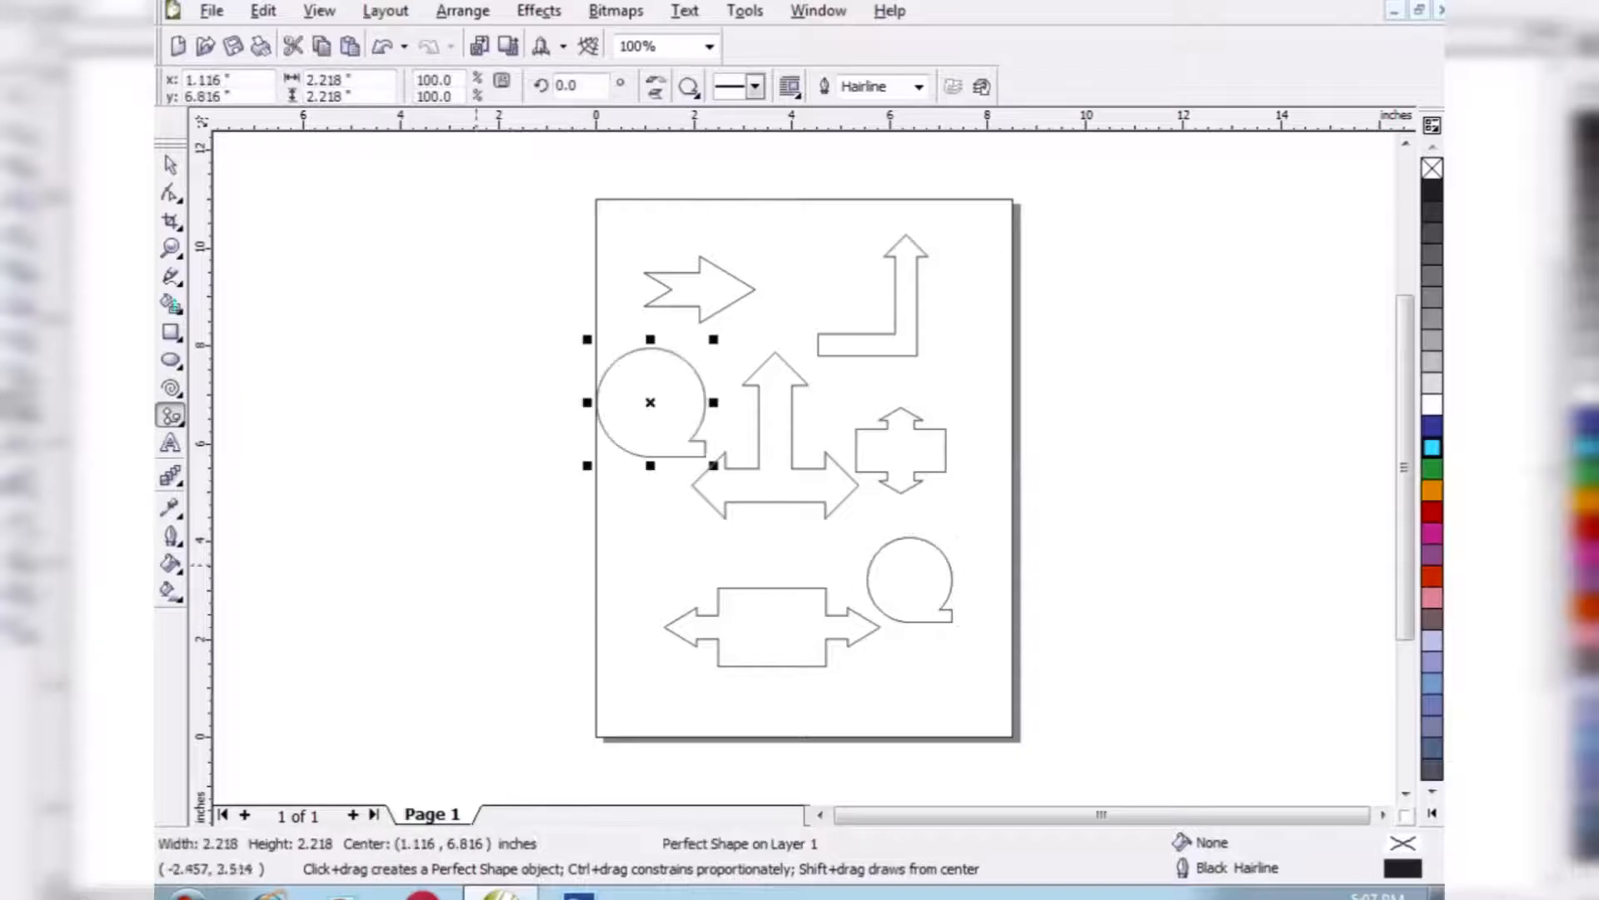
- Draw a crossed-circle flowchart shape about 2.1 inches wide near the page top and another flowchart shape at its lower left
click(690, 87)
click(783, 177)
drag(746, 209, 866, 329)
click(690, 86)
click(810, 177)
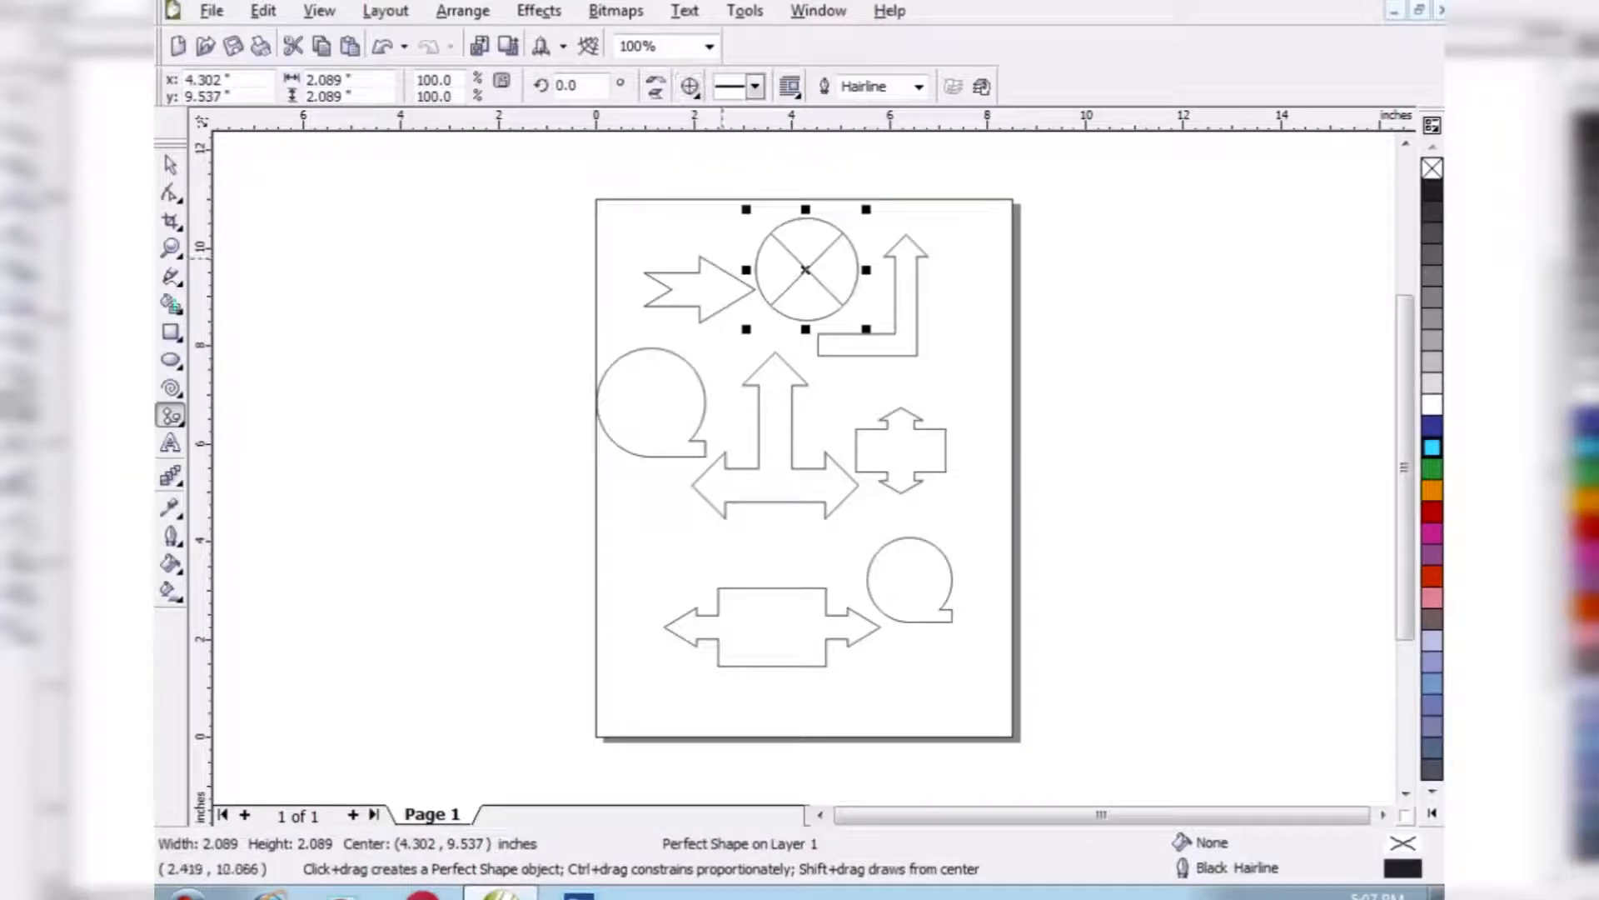
drag(604, 499, 700, 594)
- Select all the arrow and flowchart shapes and delete them
click(170, 165)
mouse_move(361, 196)
mouse_down()
mouse_move(940, 648)
mouse_move(1046, 686)
mouse_up()
key(Delete)
- Draw a folded ribbon banner shape about 3.1 by 2.8 inches on the left half of the page
click(171, 415)
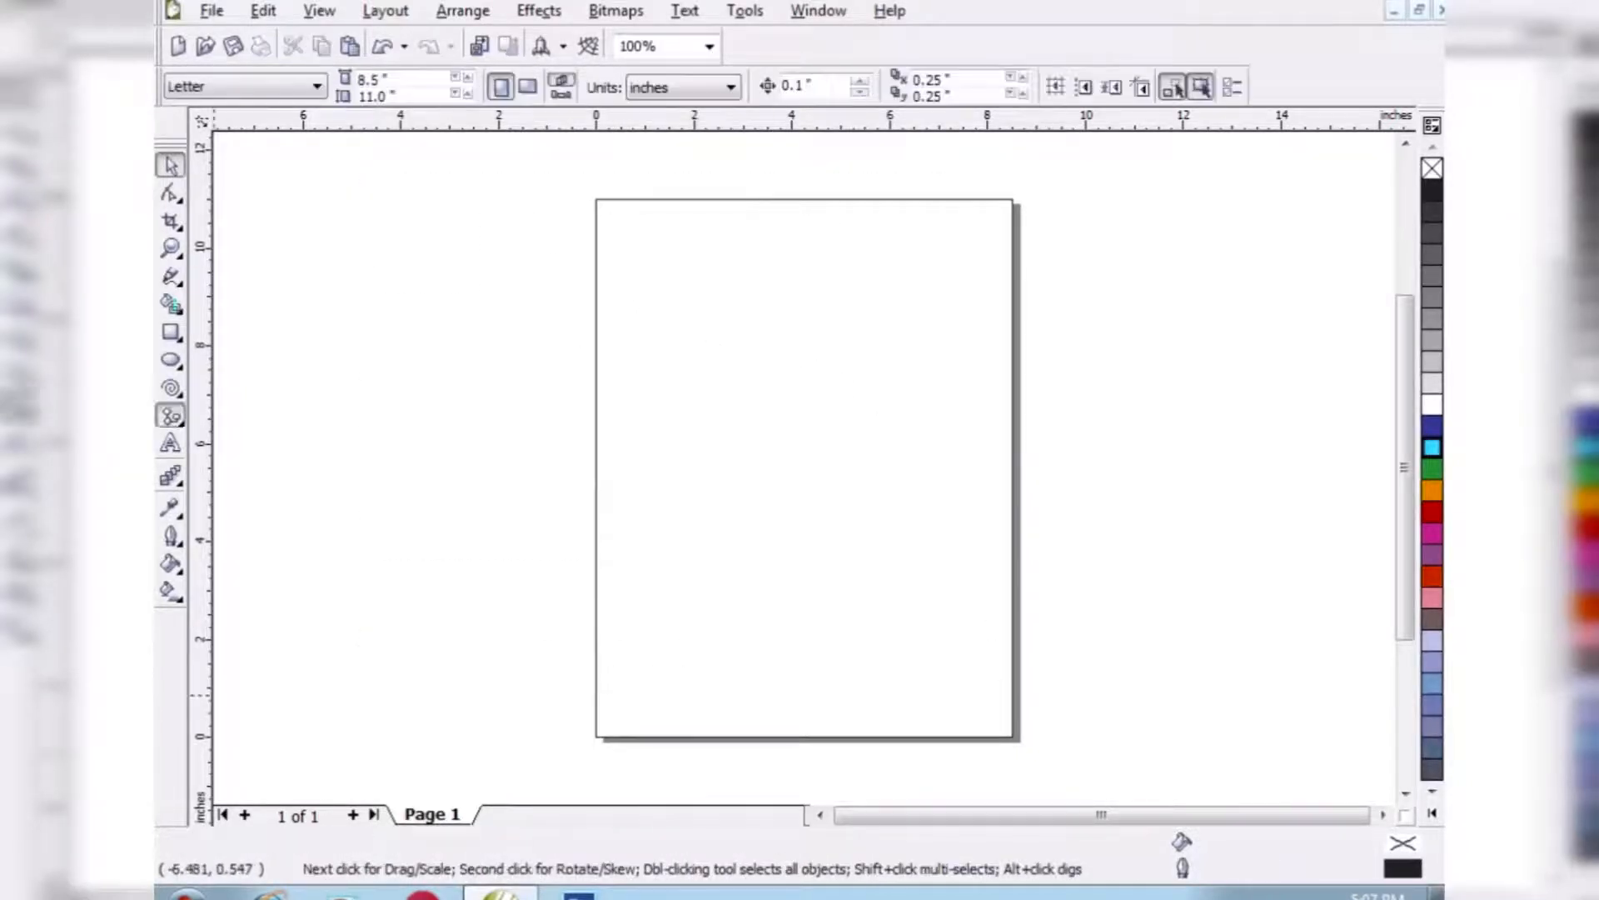
click(276, 428)
click(689, 87)
click(730, 147)
drag(652, 325, 805, 463)
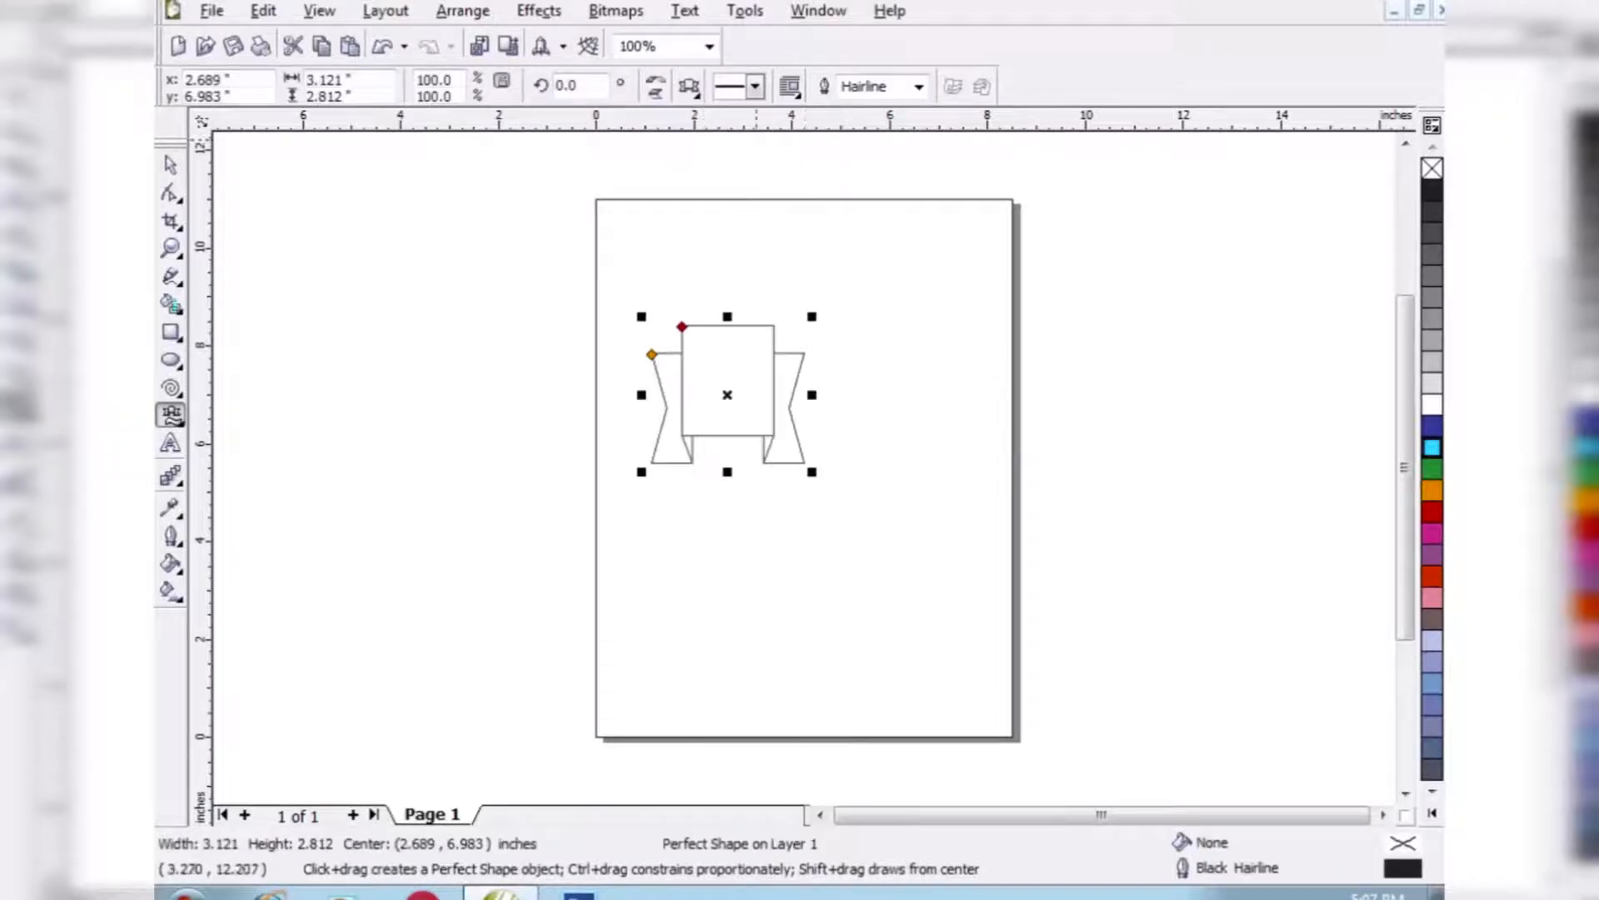
- Draw a wavy banner below the ribbon and a starburst about 1.7 by 2.5 inches in the page's upper right
click(690, 87)
click(757, 147)
drag(683, 540, 821, 629)
click(690, 87)
click(785, 147)
drag(831, 250, 917, 371)
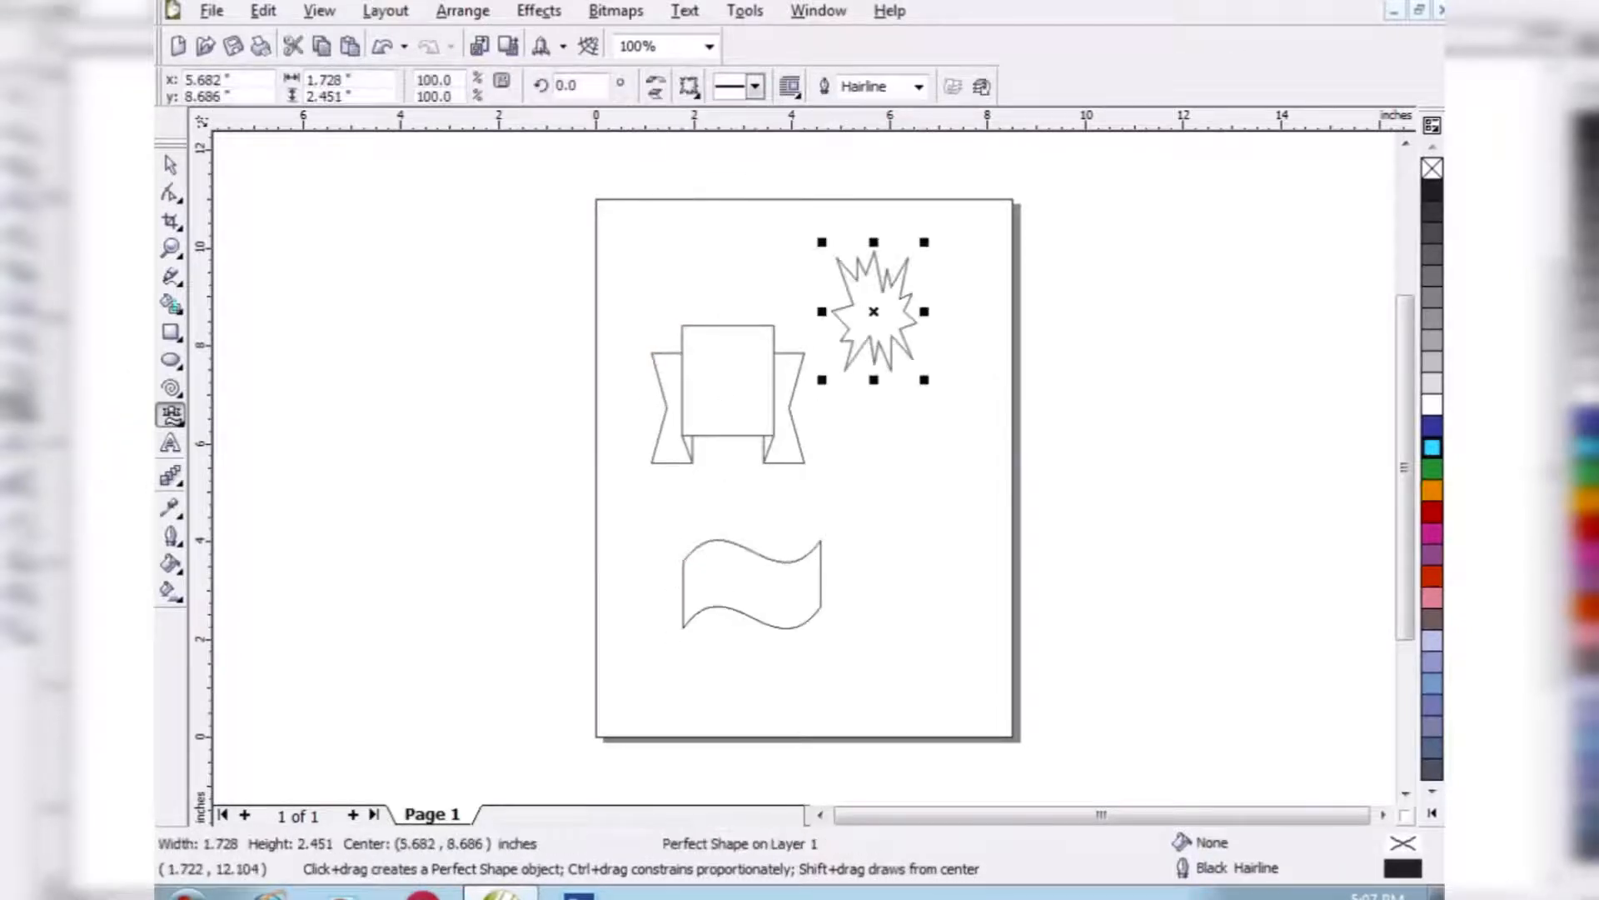
- Draw a second starburst of a different style below the first one
click(689, 86)
click(814, 147)
drag(849, 437, 961, 554)
- Select the two banners and two starbursts and delete them
click(171, 165)
drag(492, 204, 971, 660)
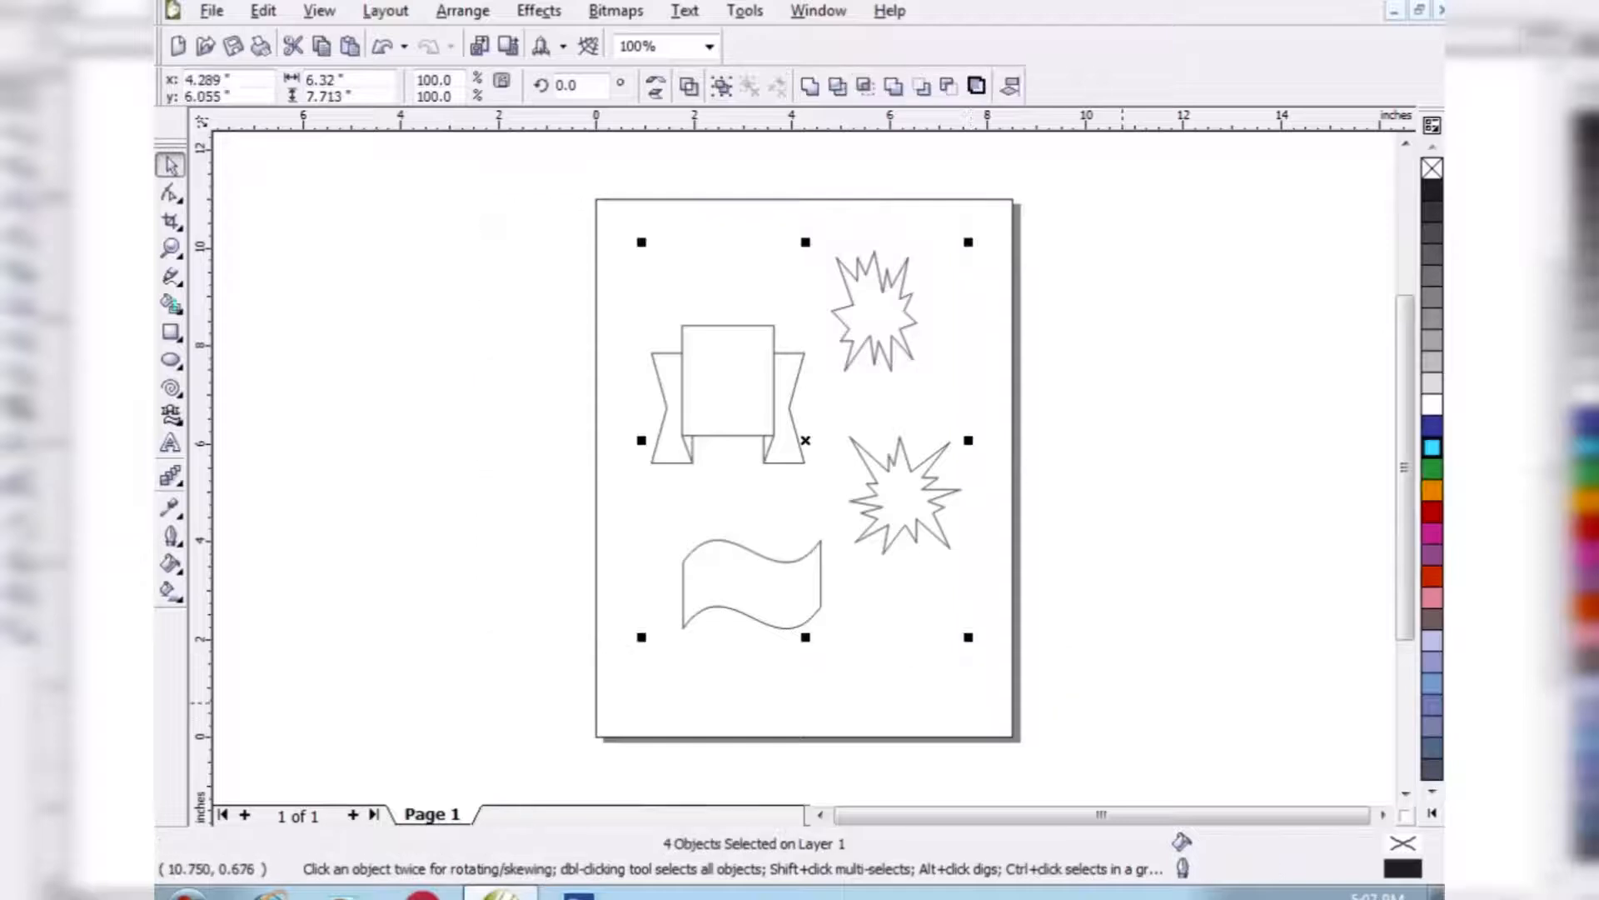
key(Delete)
- Add a short word of artistic text in 24 pt Arial left of the page's centre
click(171, 443)
click(690, 426)
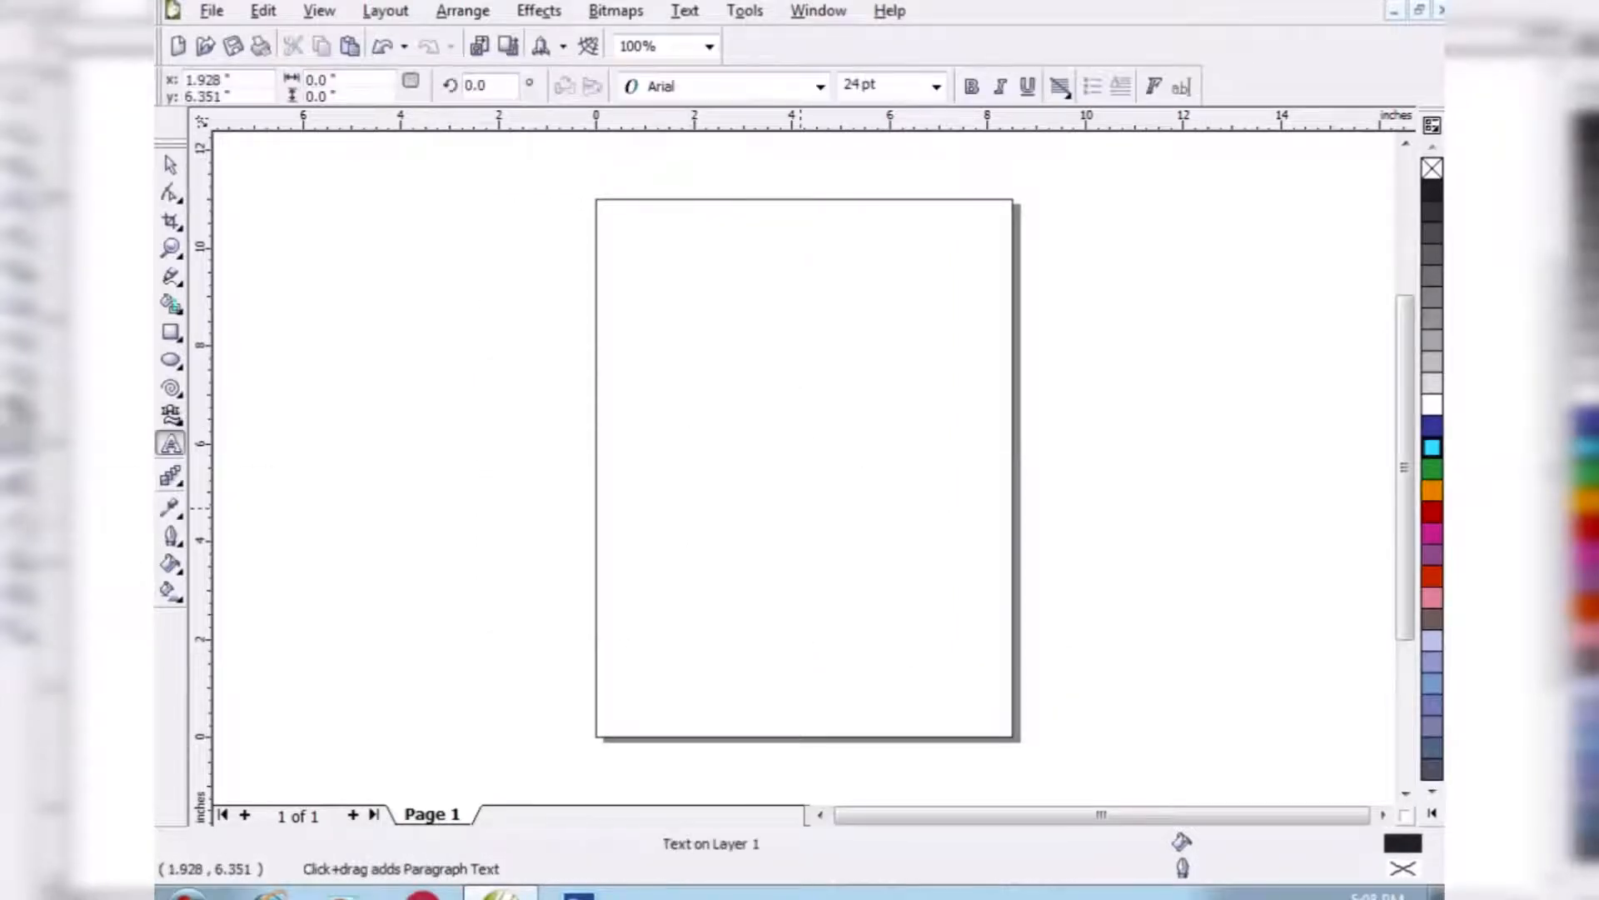
text(anita)
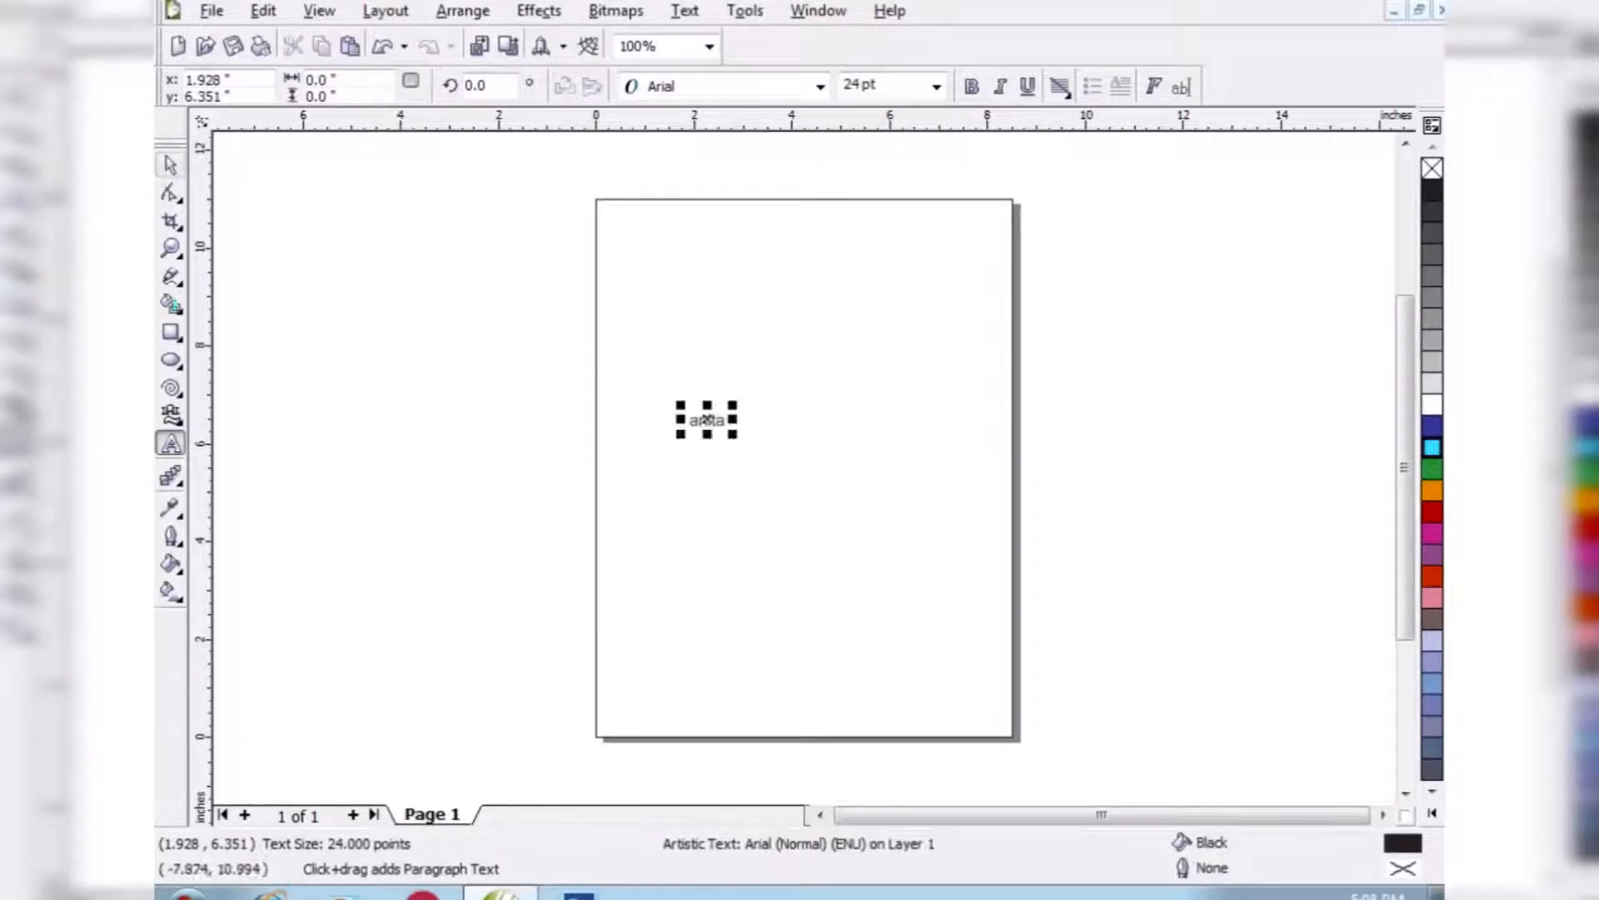
- Enlarge the text to about 4.1 by 1.4 inches and move it up toward the page's right side
click(171, 165)
drag(732, 434, 900, 491)
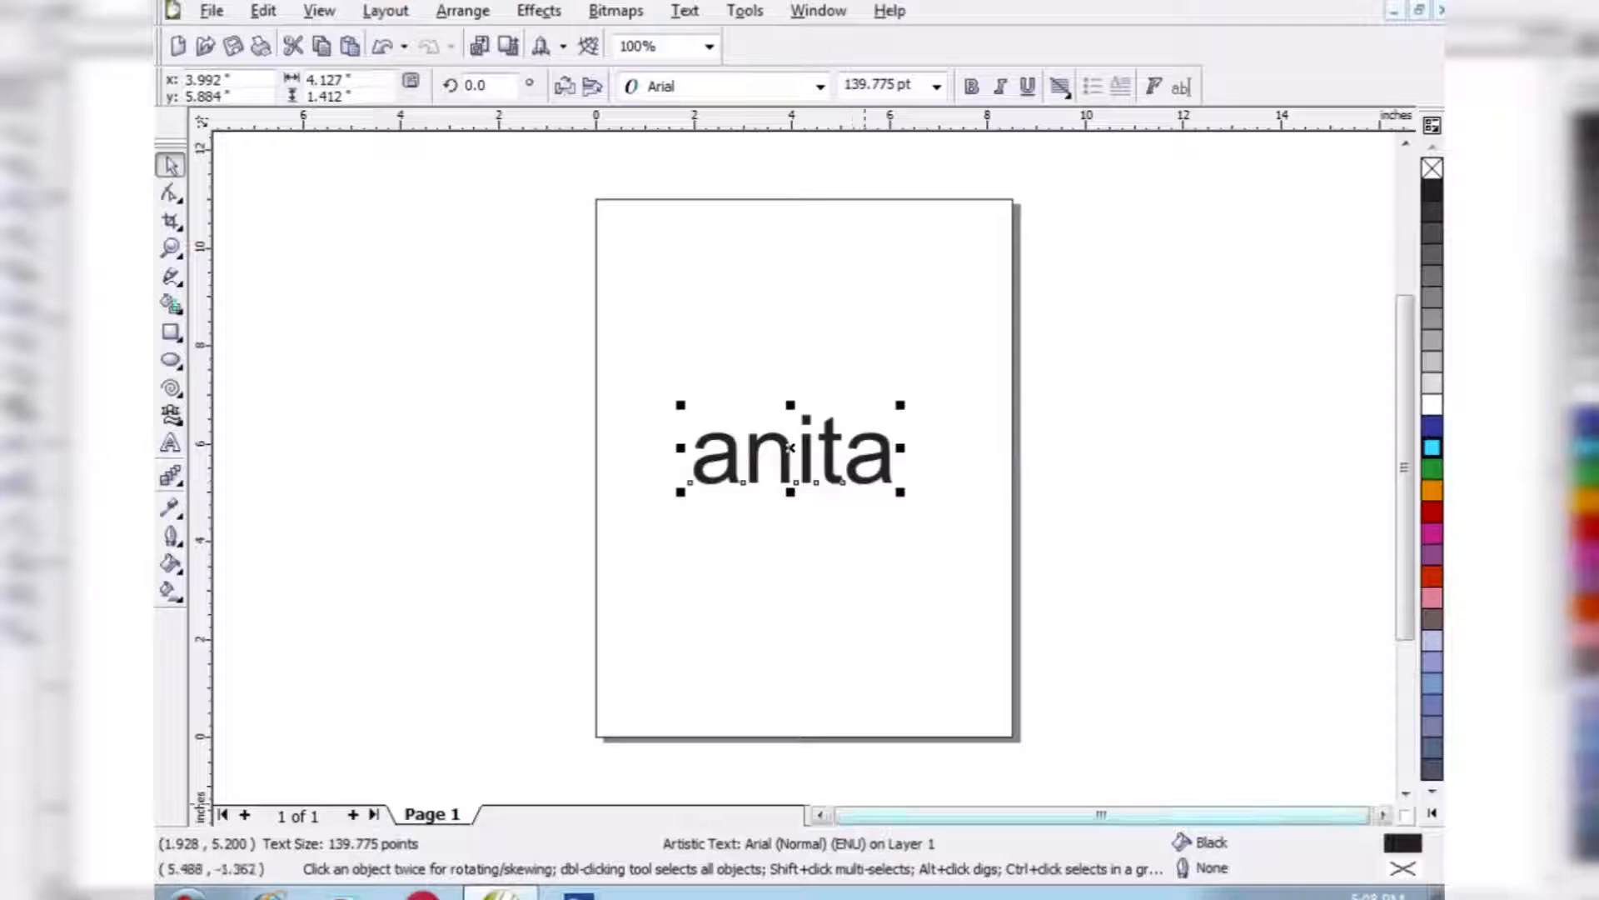
click(171, 248)
click(699, 445)
click(171, 165)
drag(812, 544, 947, 468)
- Preview several fonts on the text and apply Bookman Old Style
click(821, 86)
mouse_move(799, 293)
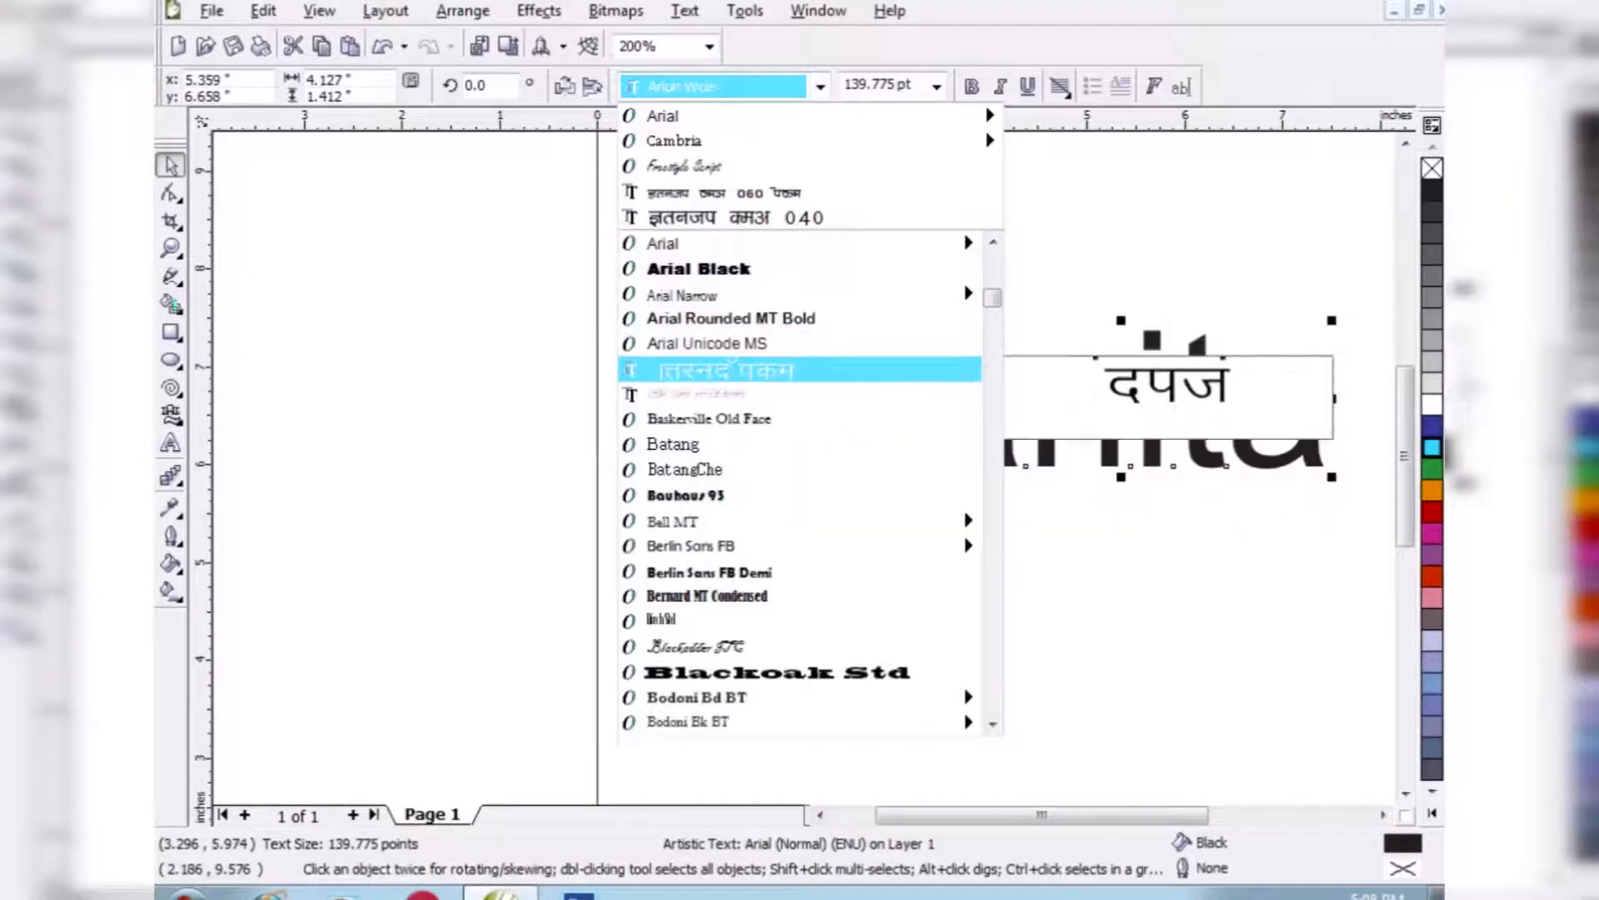
key(Down)
key(Down)
key(Down)
key(Down)
key(Down)
key(Down)
key(Down)
key(Down)
key(Down)
key(Down)
key(Down)
key(Down)
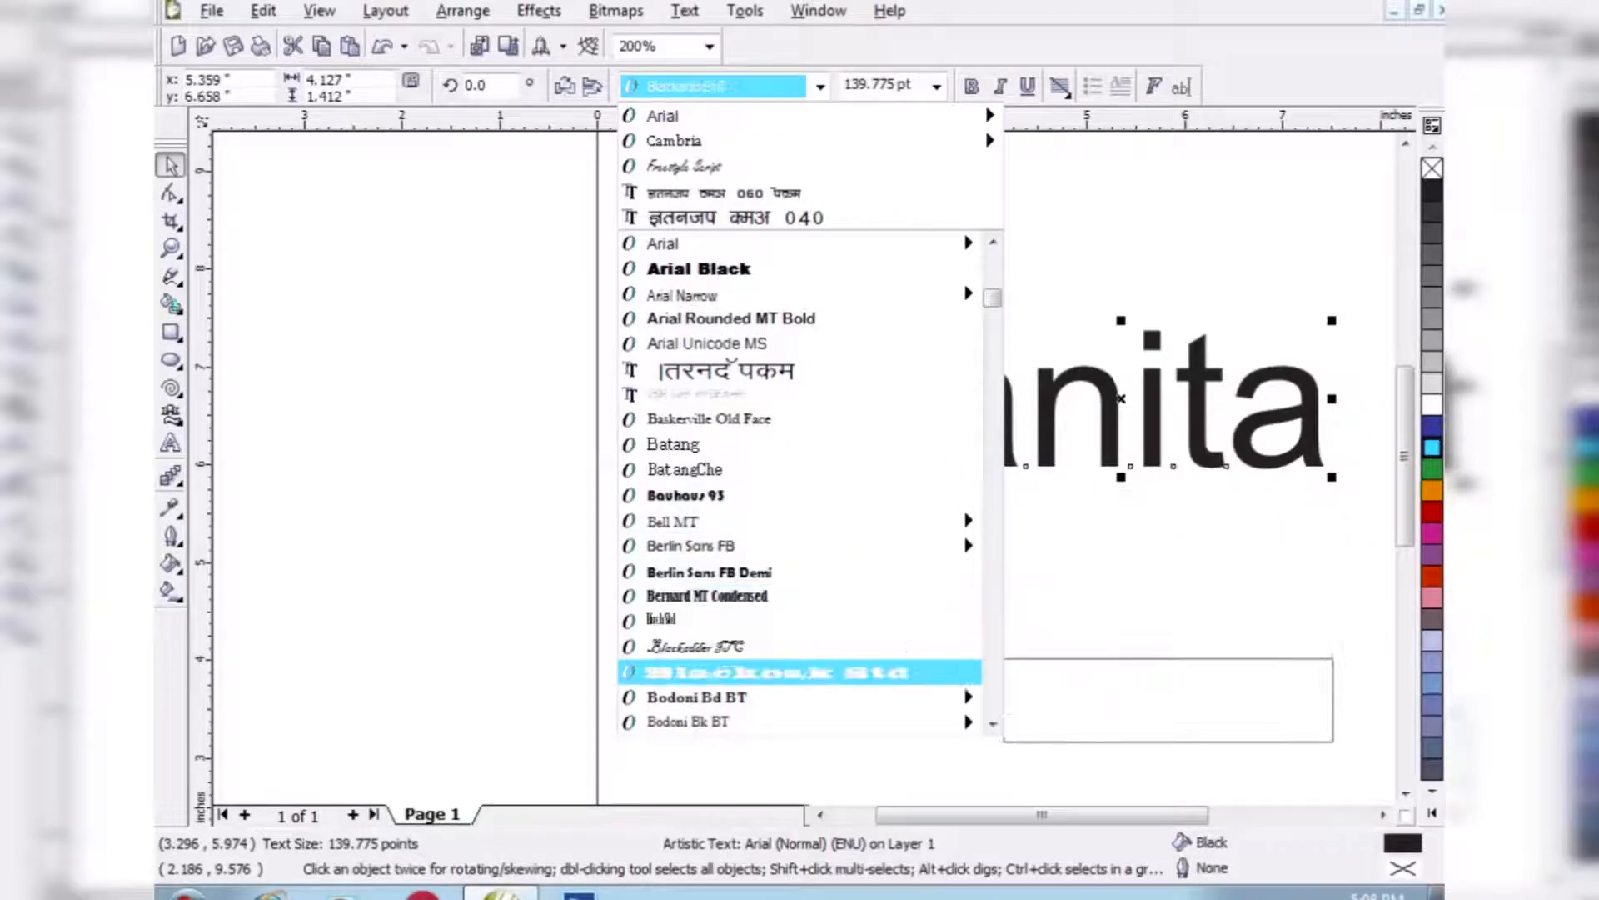
key(Down)
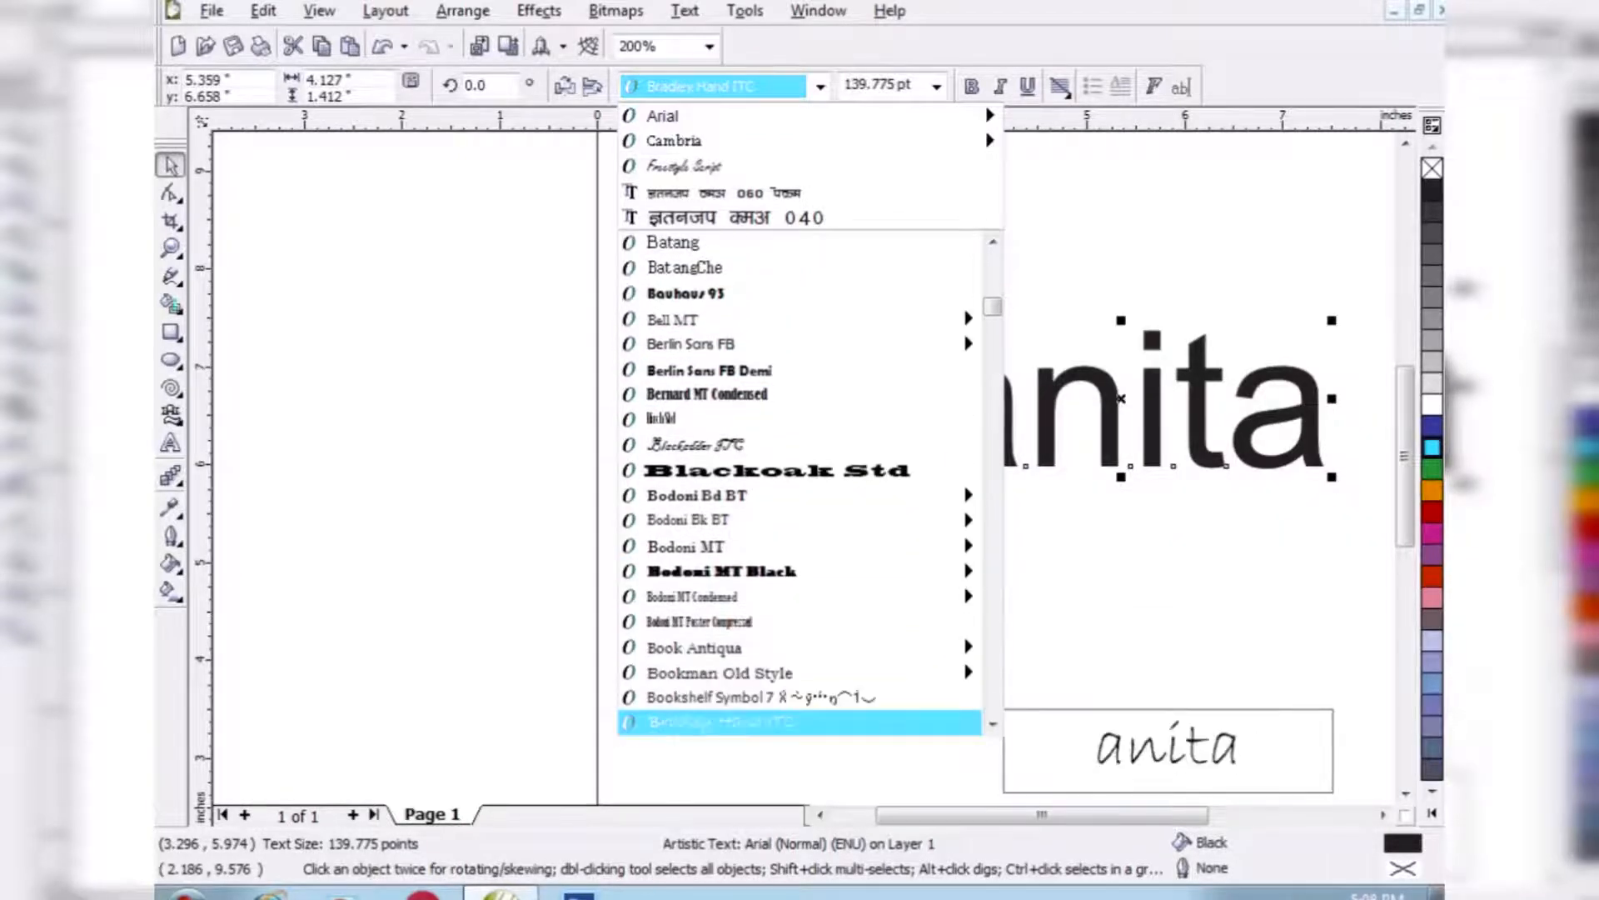
key(Up)
key(Up)
key(Return)
- Try the text at 12 pt and 24 pt, and set its size to 72 pt
click(936, 87)
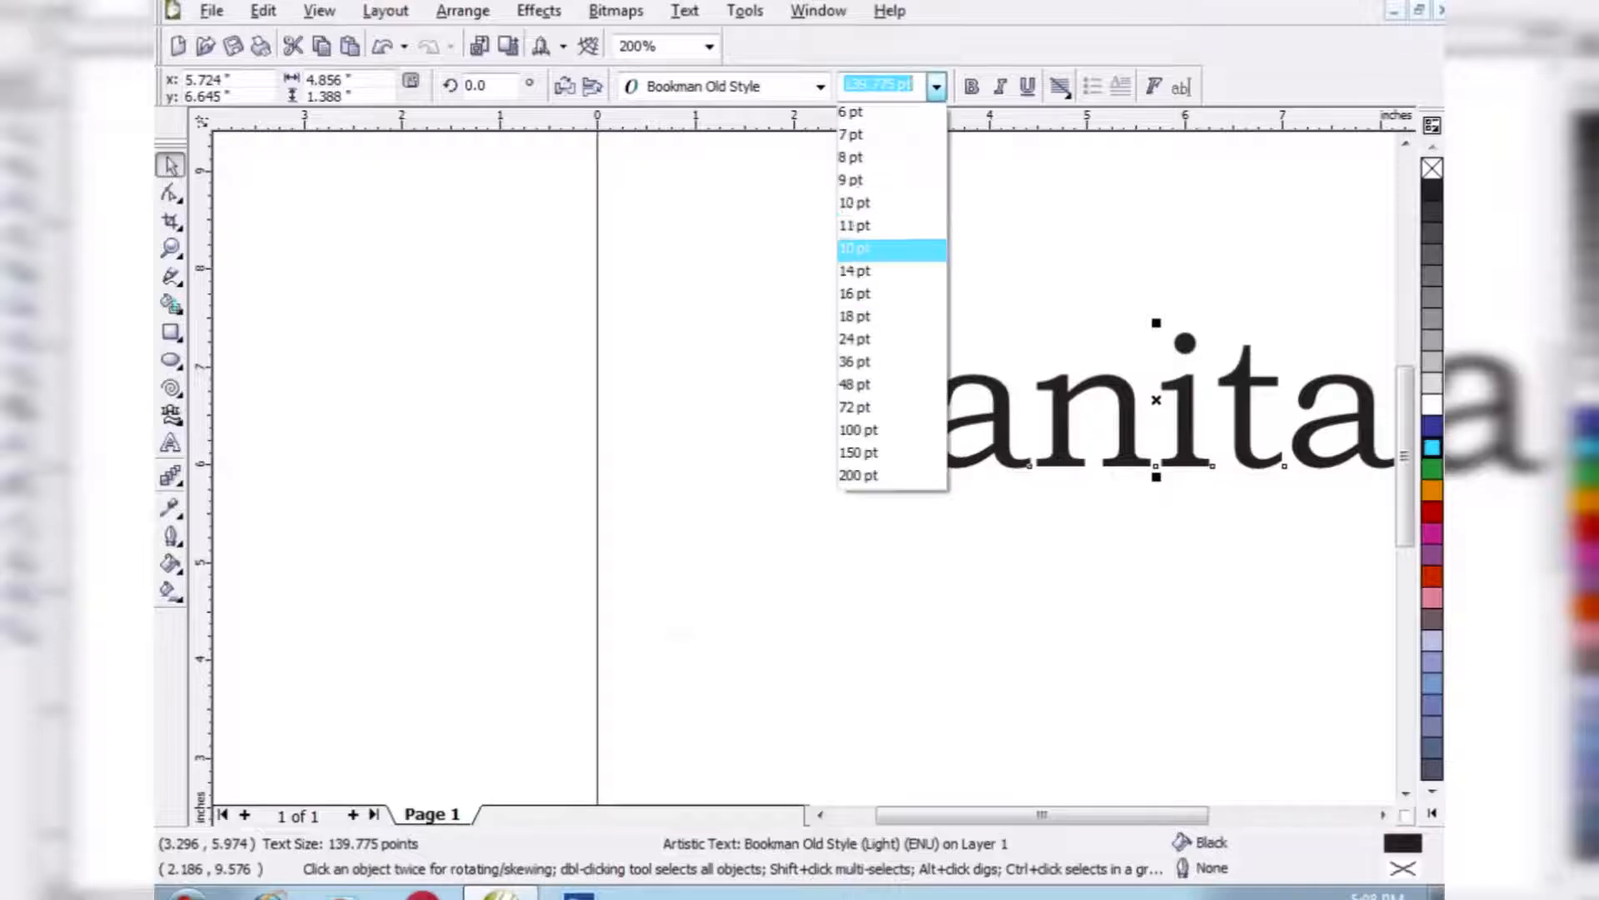
click(887, 250)
click(936, 87)
click(887, 340)
click(936, 87)
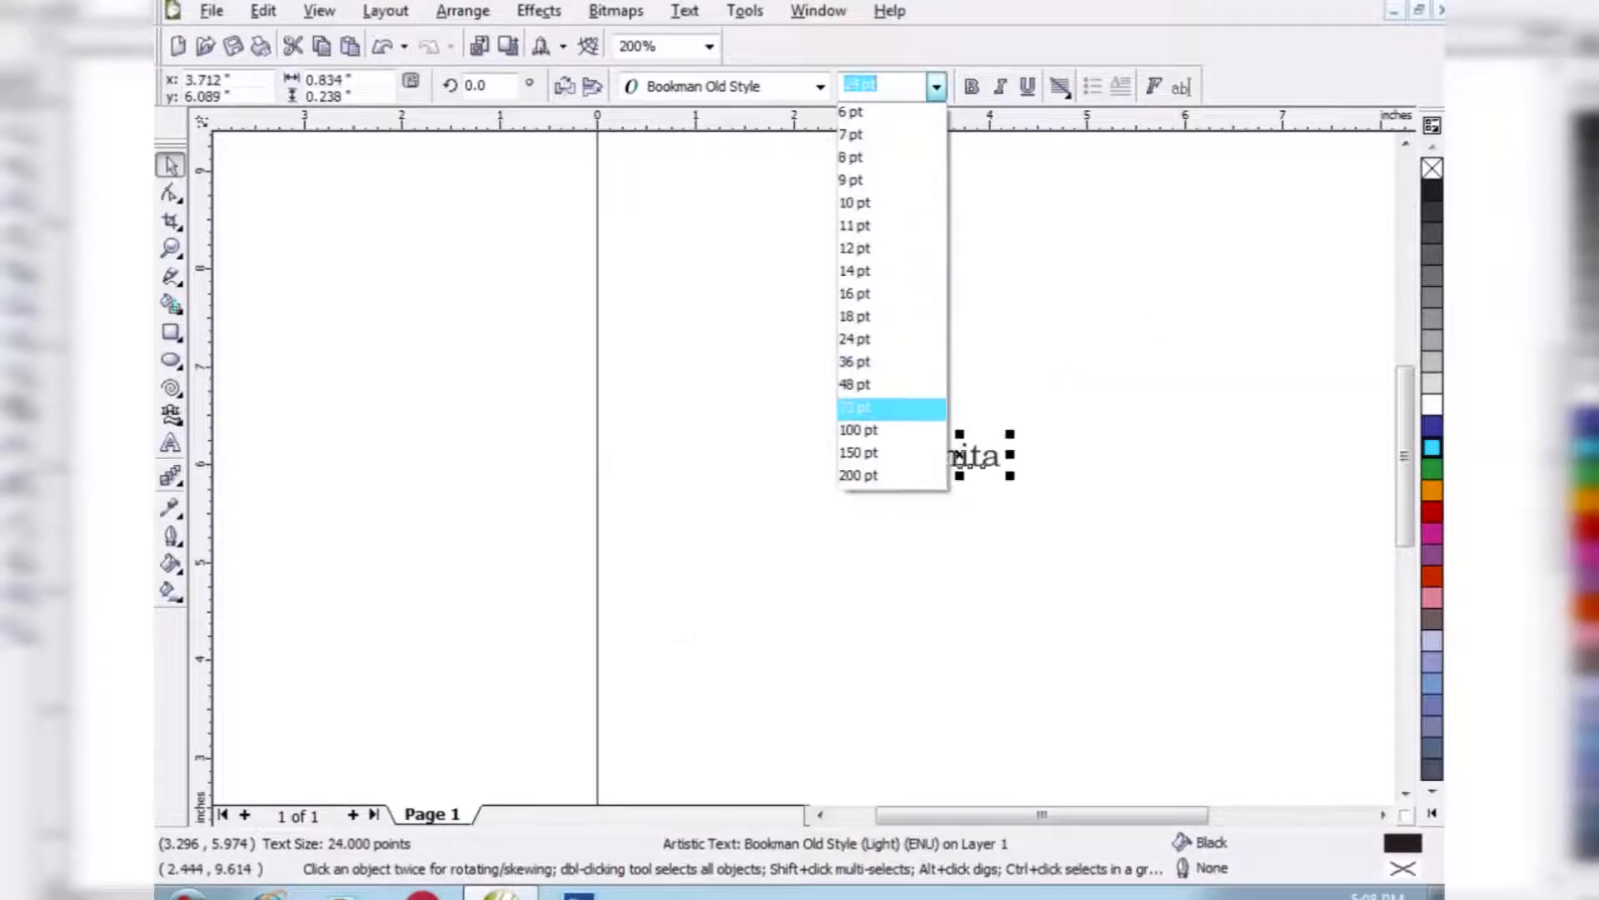
click(887, 407)
- Apply bold, italic and underline to the text, and delete it
click(971, 87)
click(1000, 86)
click(1028, 87)
key(Delete)
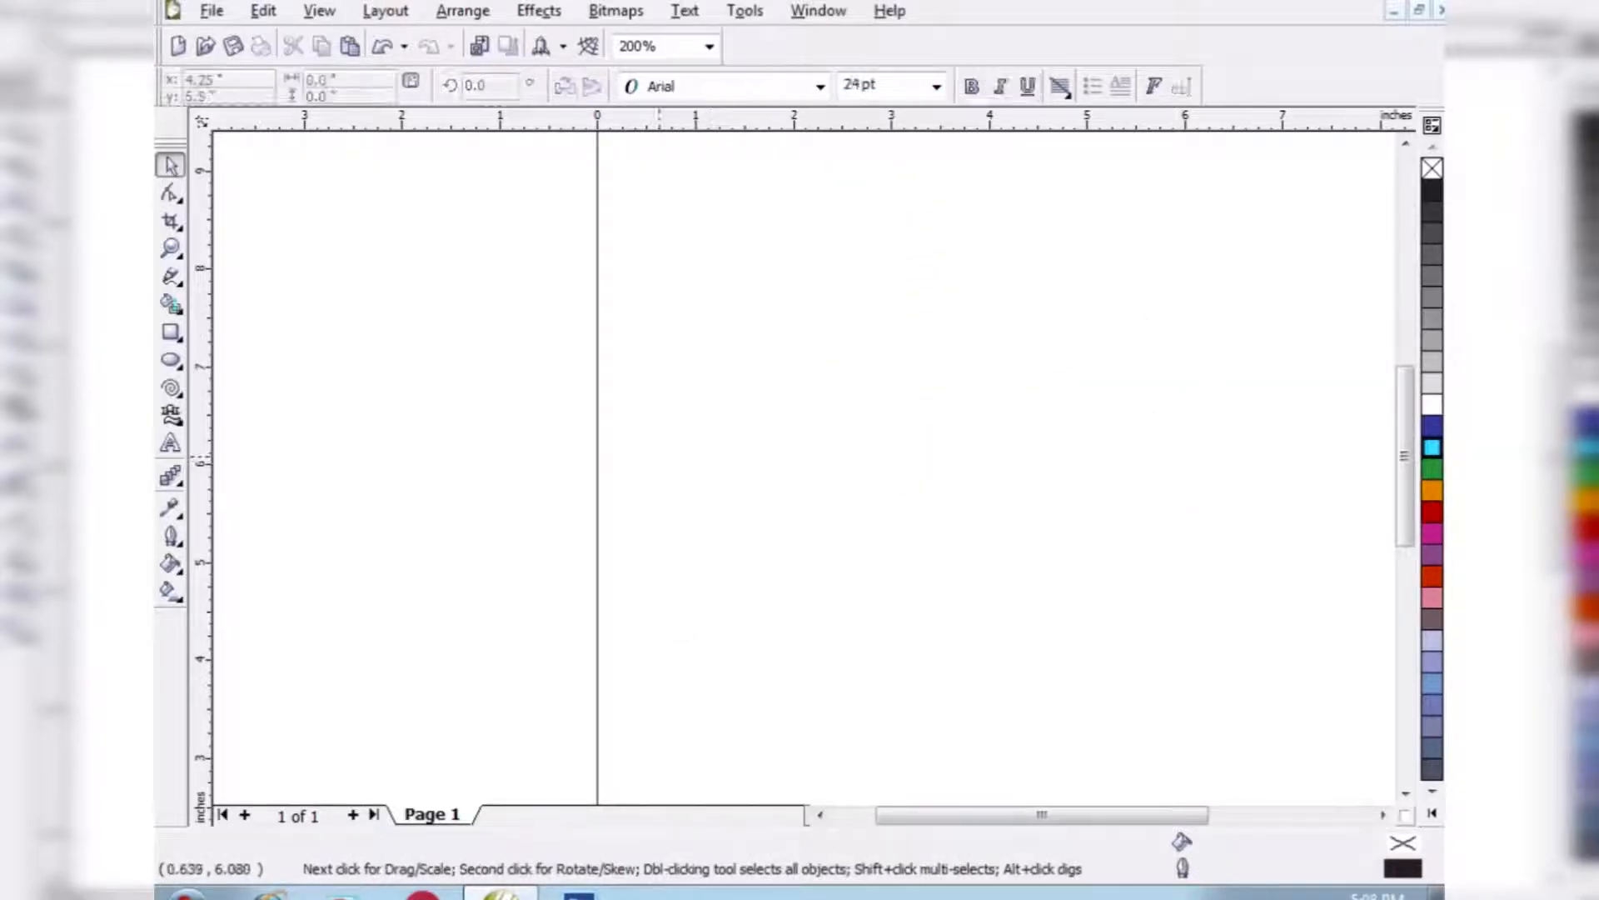
- Create a paragraph text frame about 3.6 by 3.9 inches with a short introduction beginning "Hi! I am a Graphic Designer."
click(170, 442)
drag(627, 231, 982, 615)
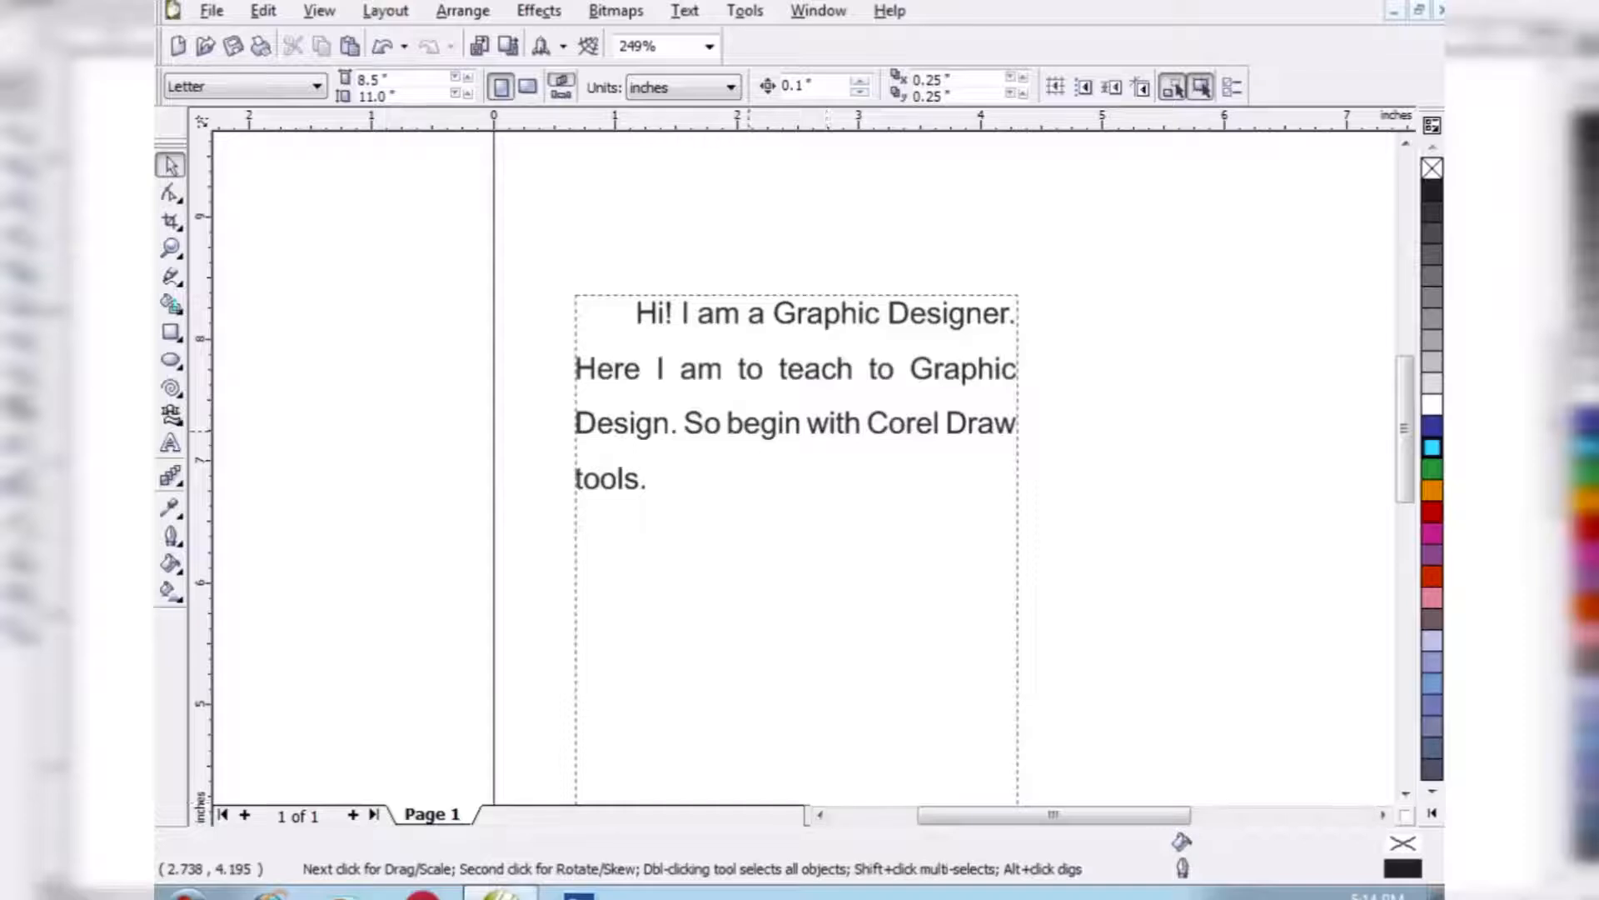
click(748, 431)
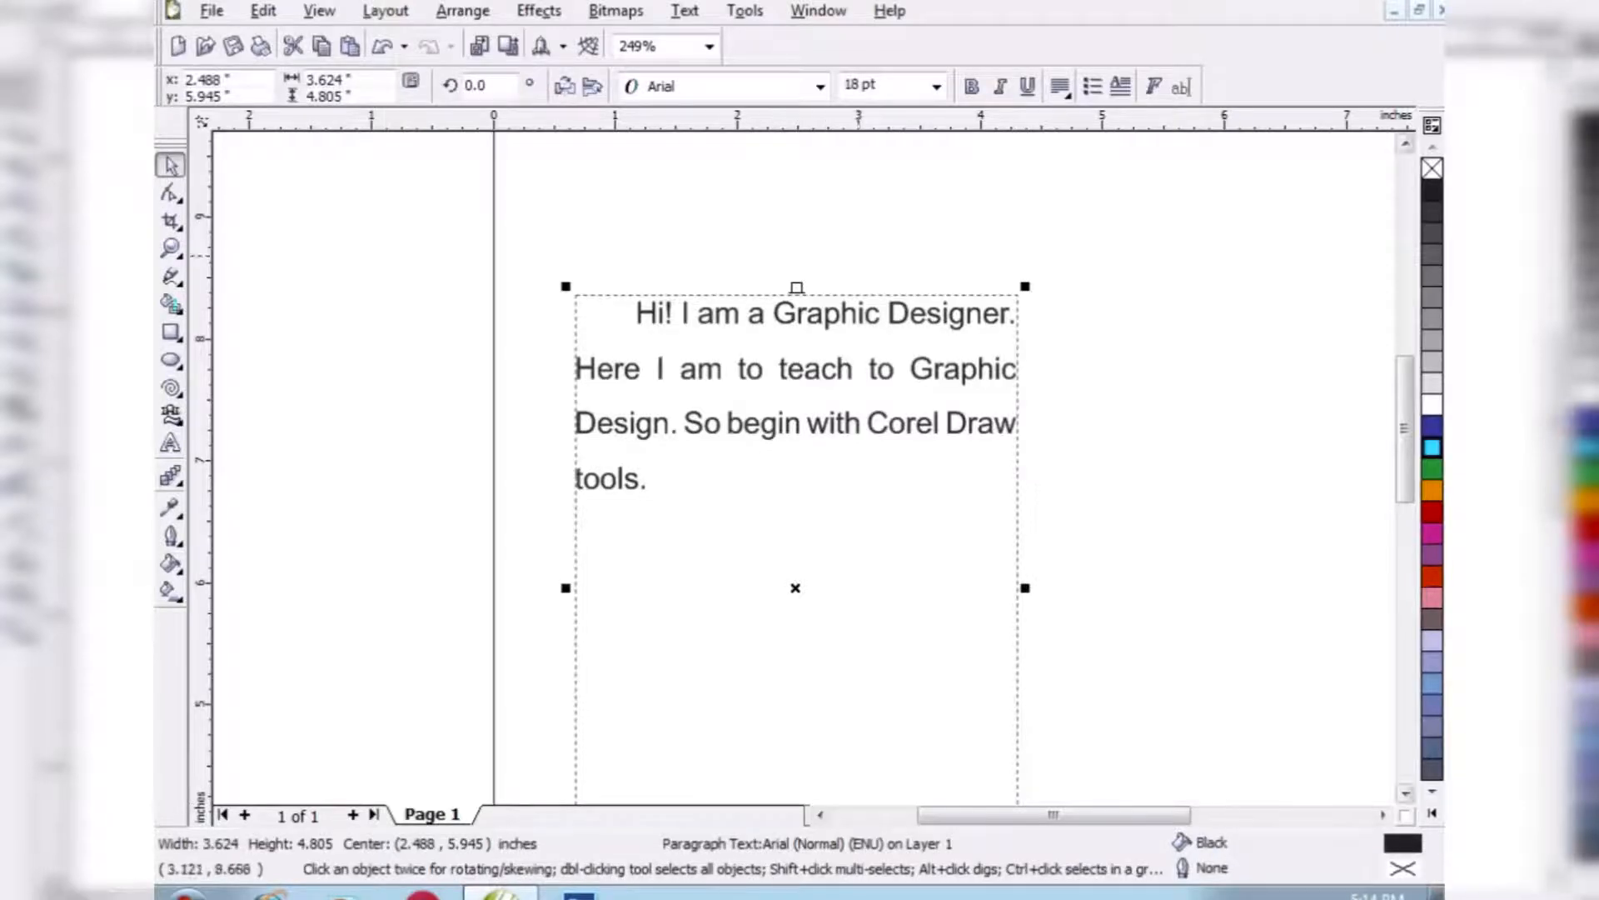
- Open the paragraph formatting options, try 165.2165 % line spacing on the text and set it back to 162.2165 %
click(685, 10)
click(767, 60)
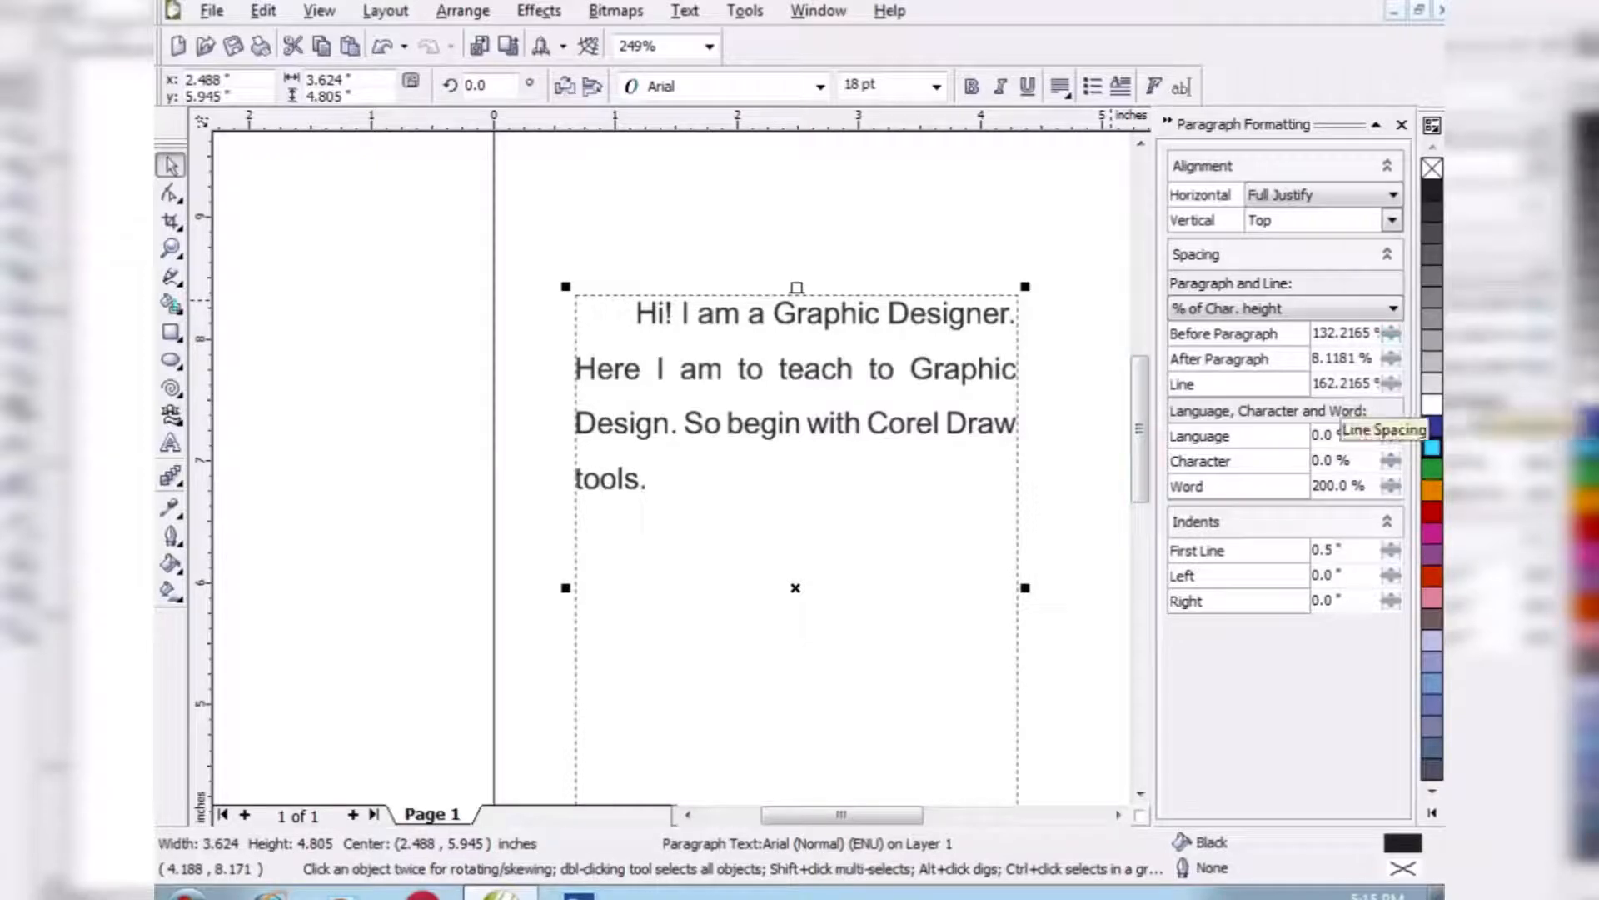
click(1390, 379)
click(1390, 379)
click(1390, 379)
click(1390, 388)
click(1390, 388)
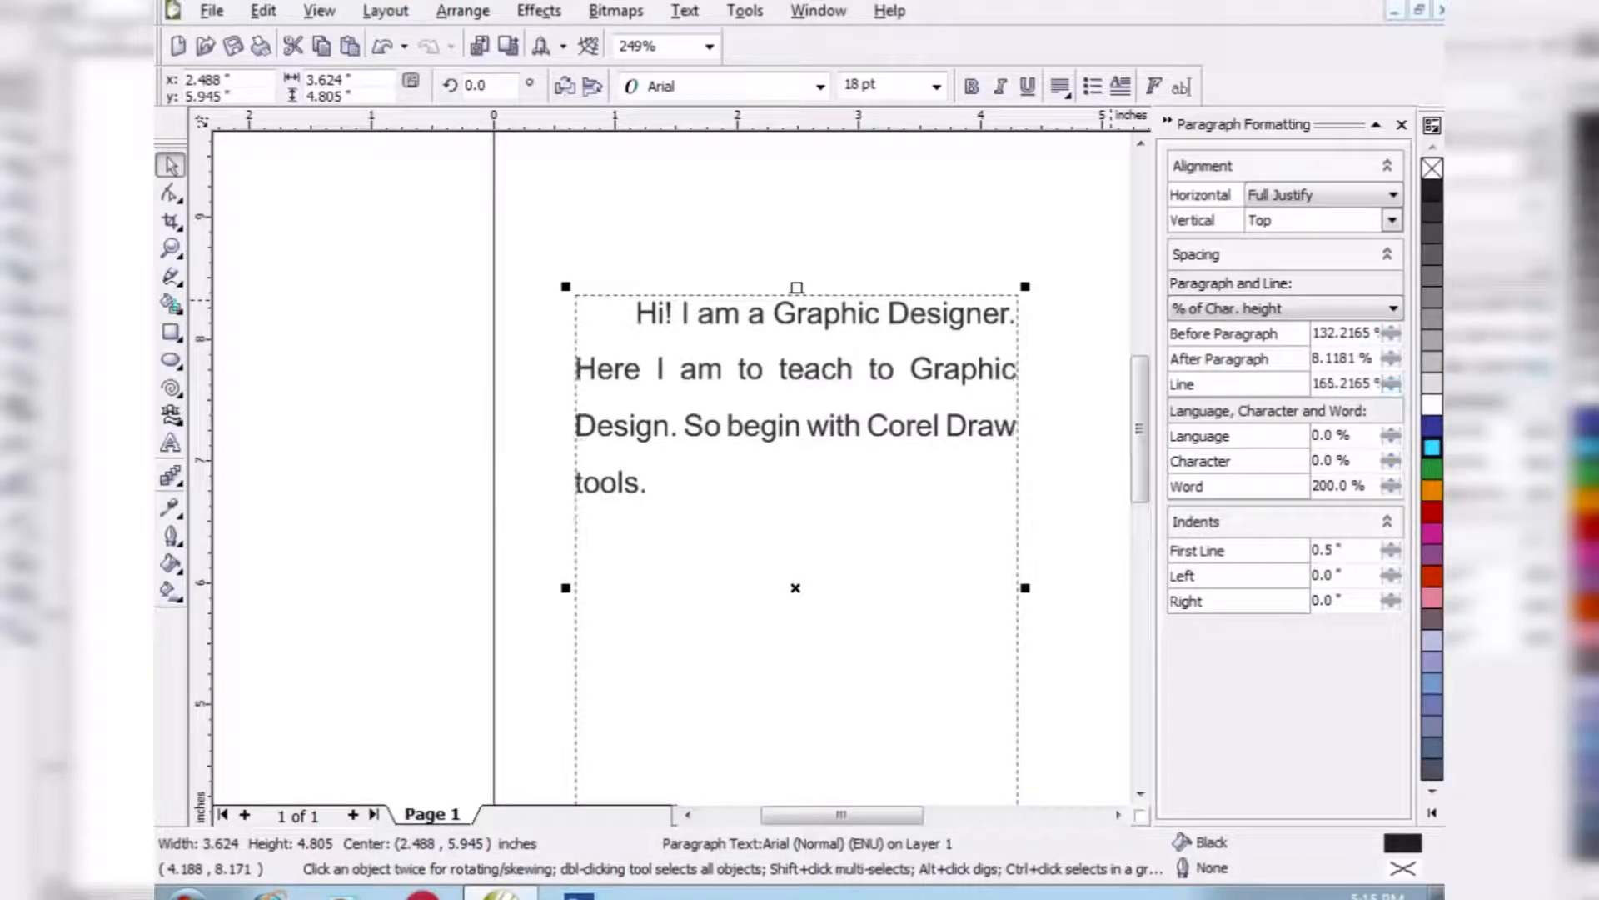
click(1390, 389)
- Set the paragraph's left and right indents to 0.2 inch, and delete the text frame
click(1390, 571)
click(1390, 572)
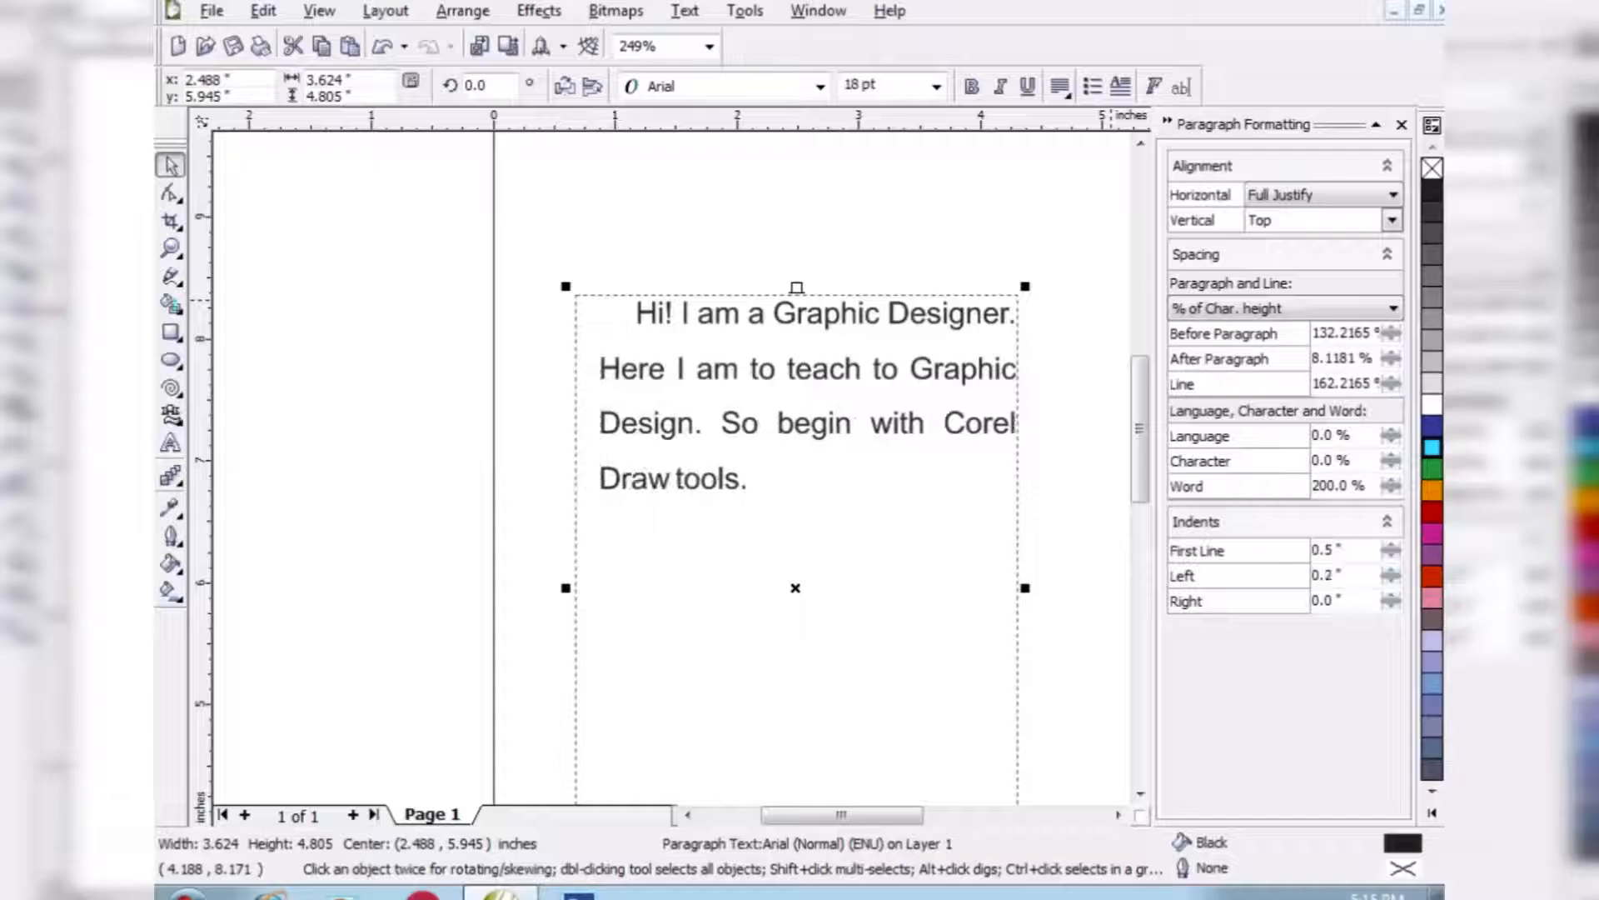
click(1390, 596)
click(1390, 596)
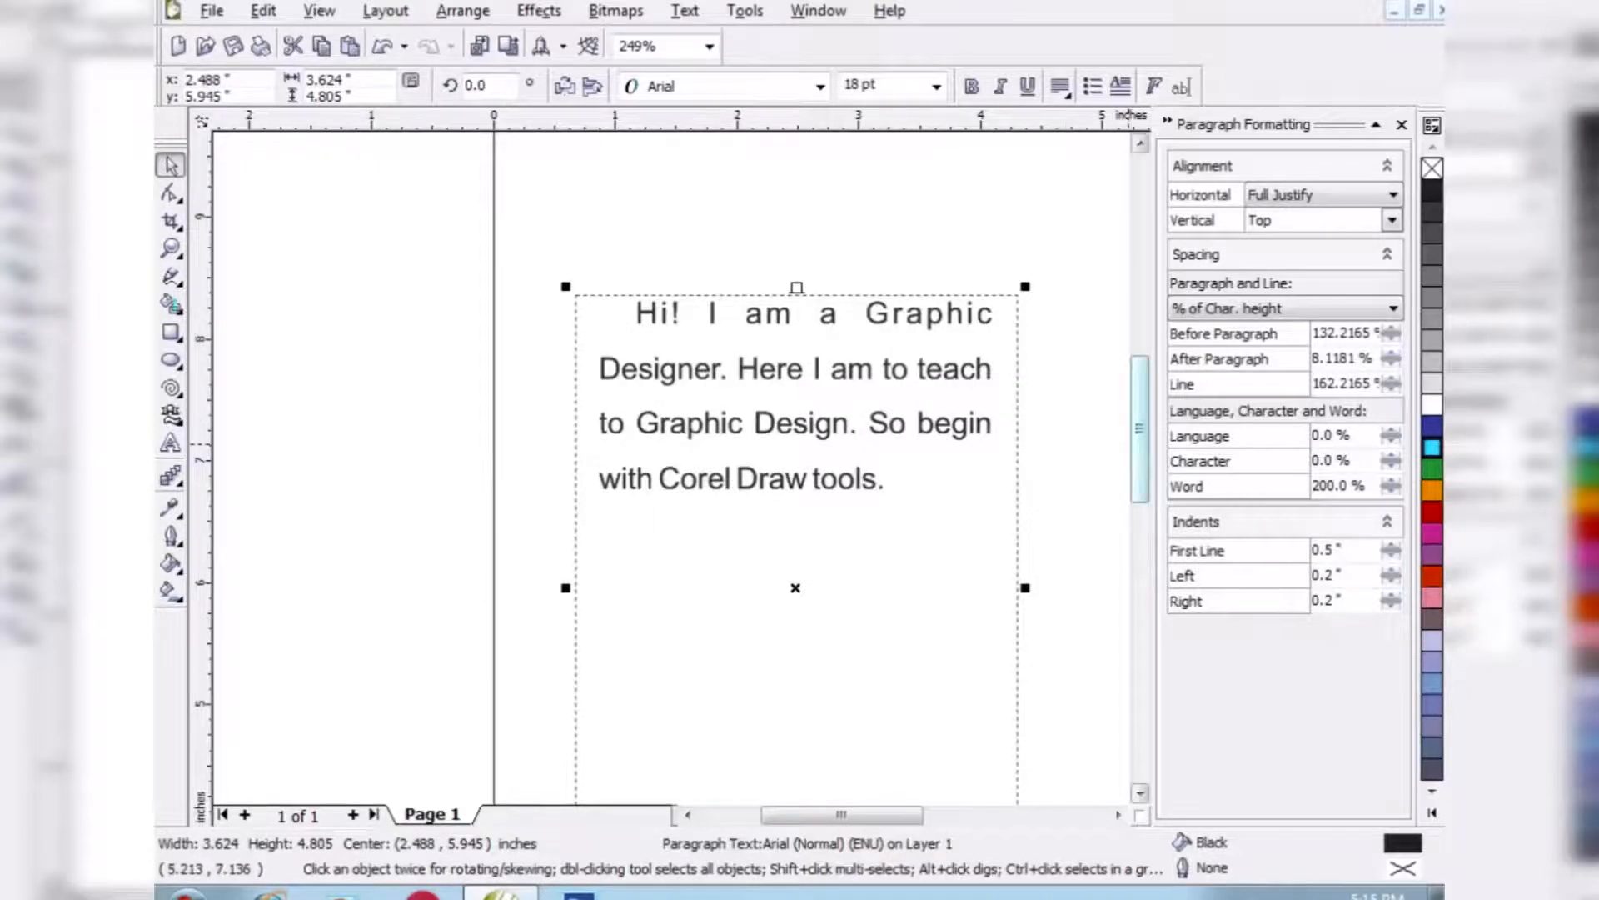
drag(1139, 442, 1140, 417)
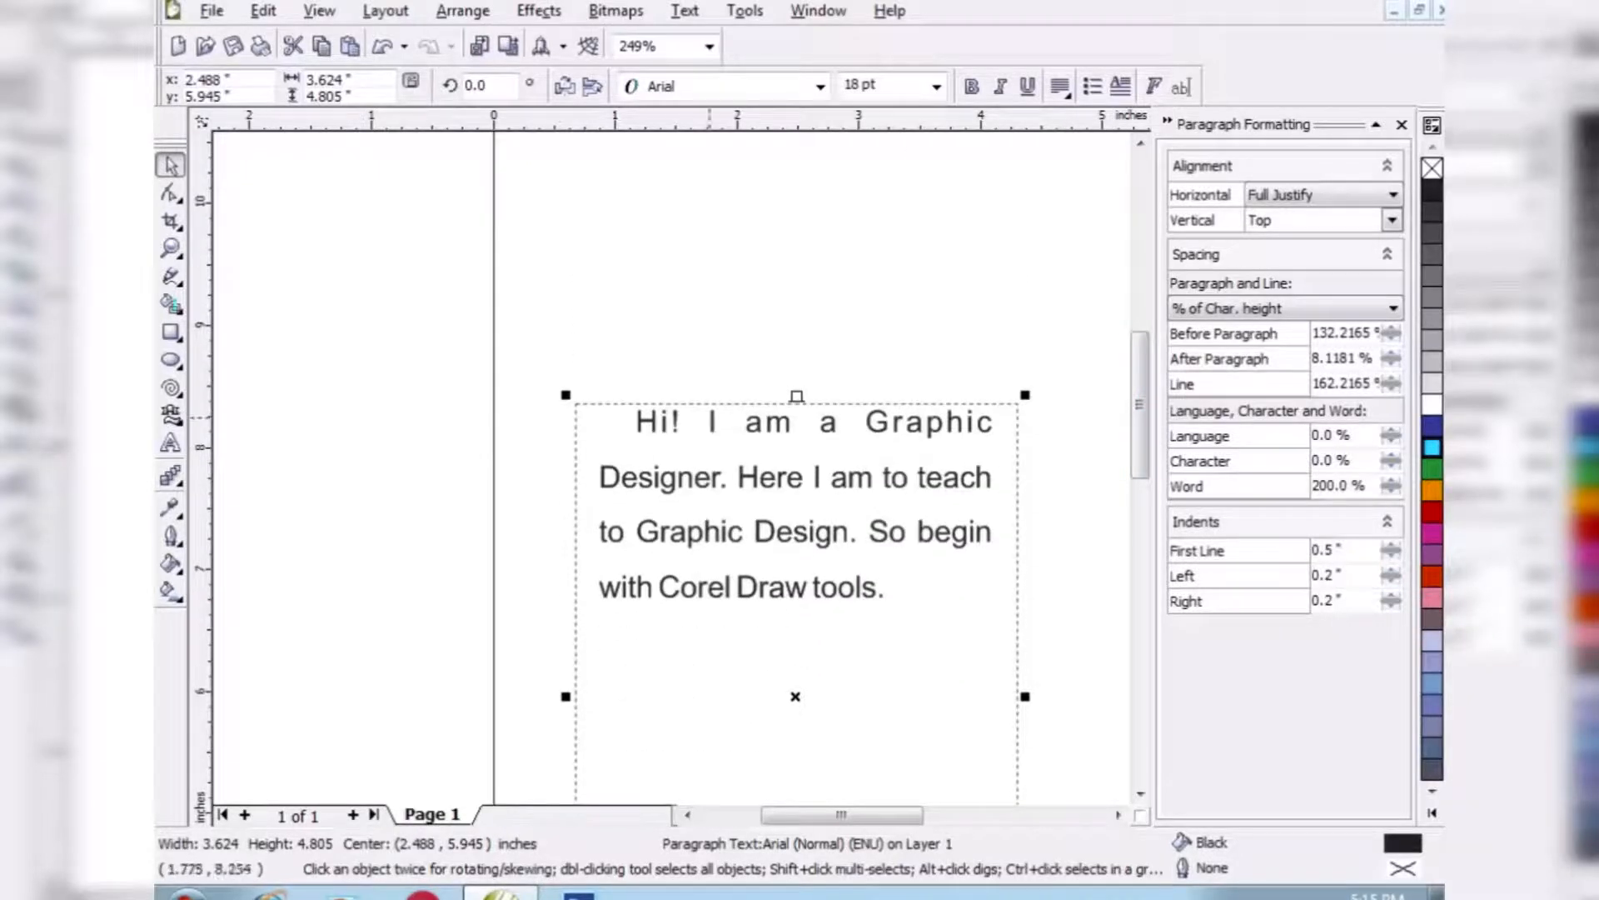
key(Delete)
- Draw a small square near the page's left edge and a tall rectangle about 0.6 by 1.4 inches to its right
click(171, 476)
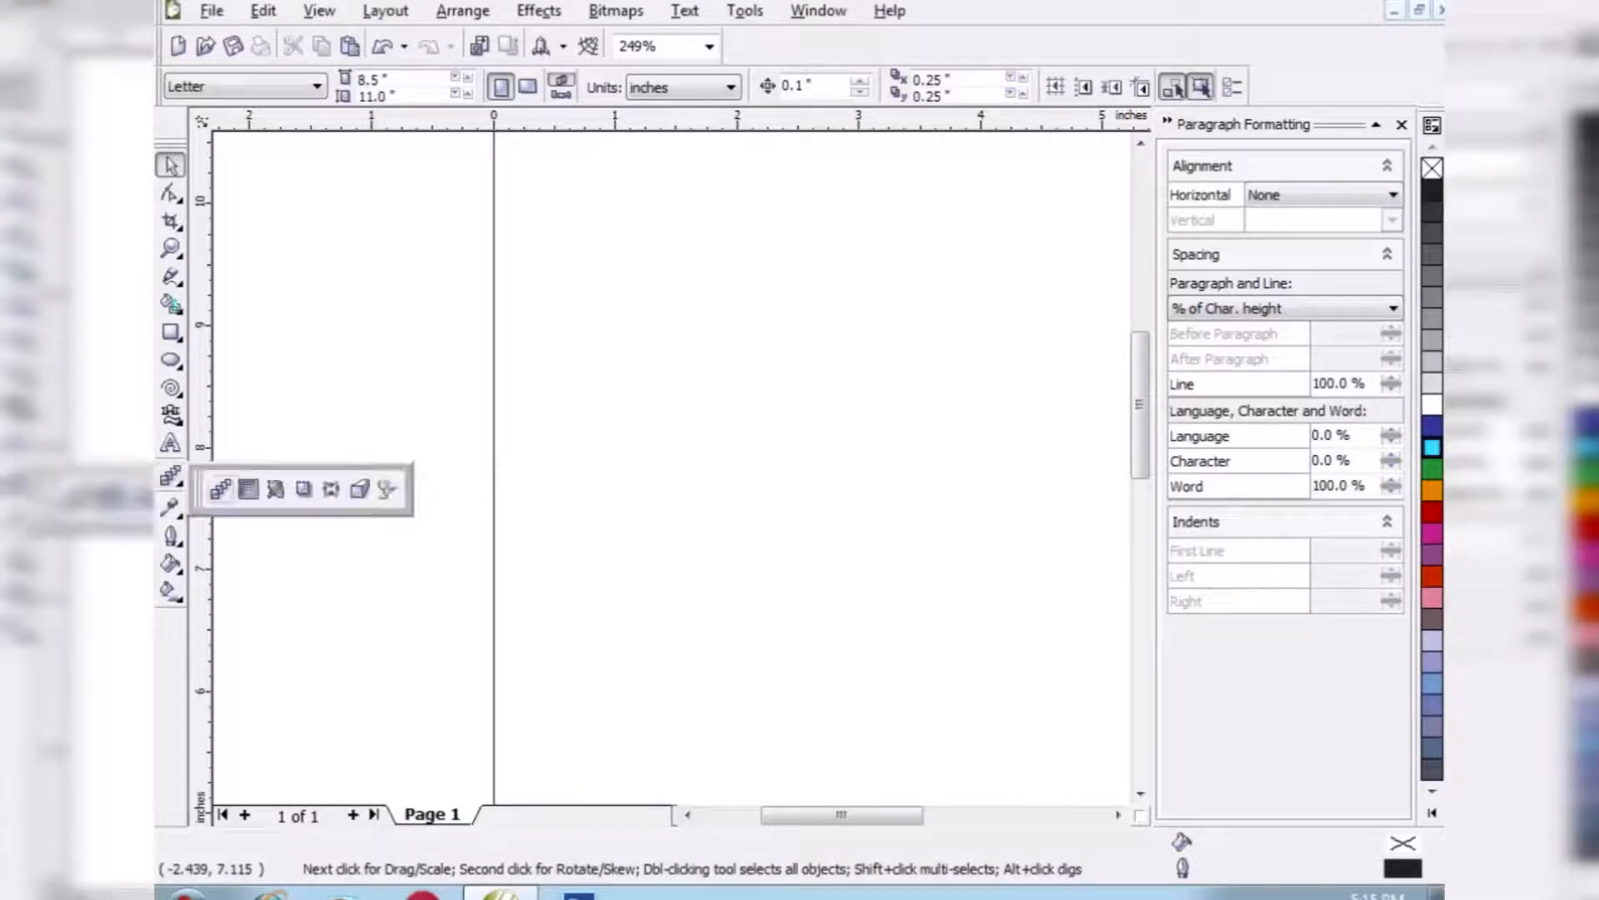
click(173, 389)
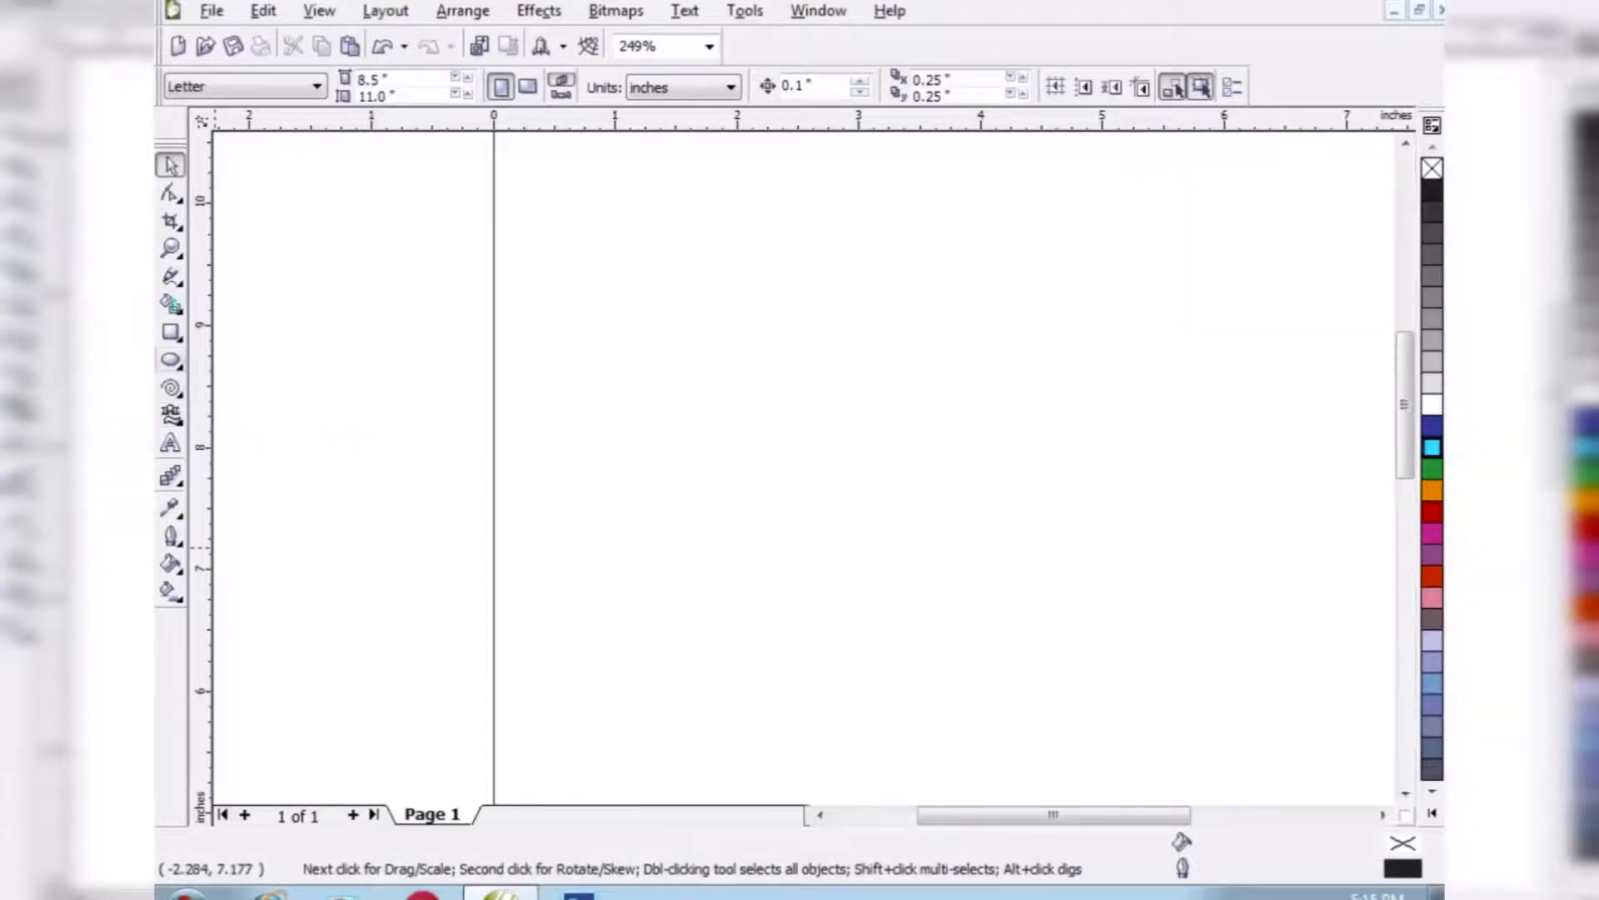
click(171, 332)
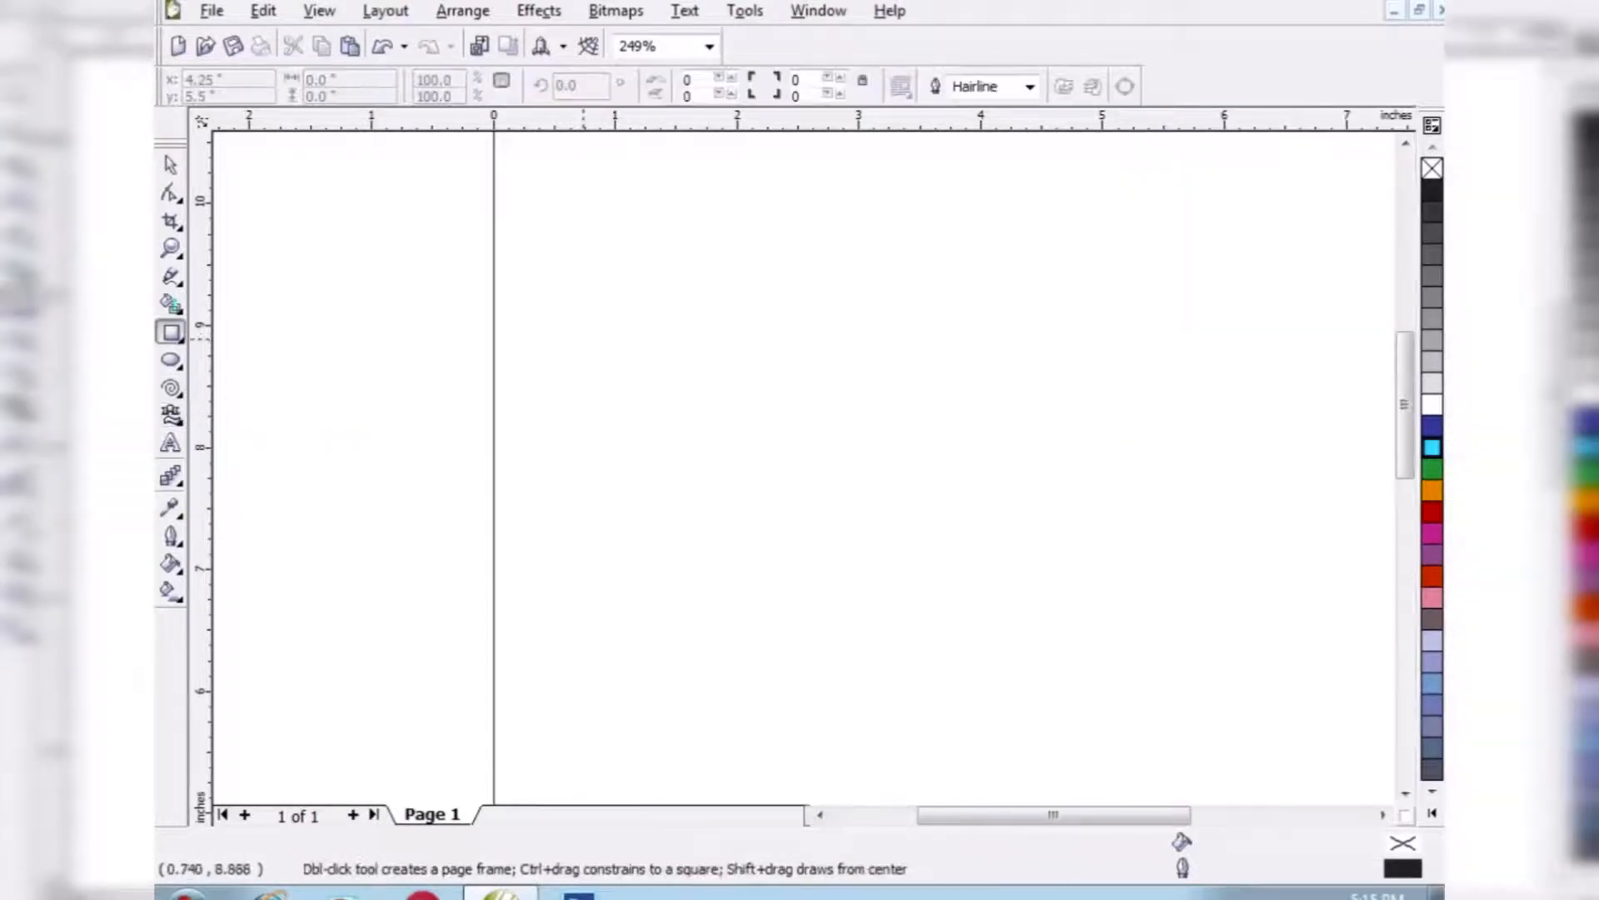
drag(583, 339, 680, 439)
drag(1019, 313, 1094, 483)
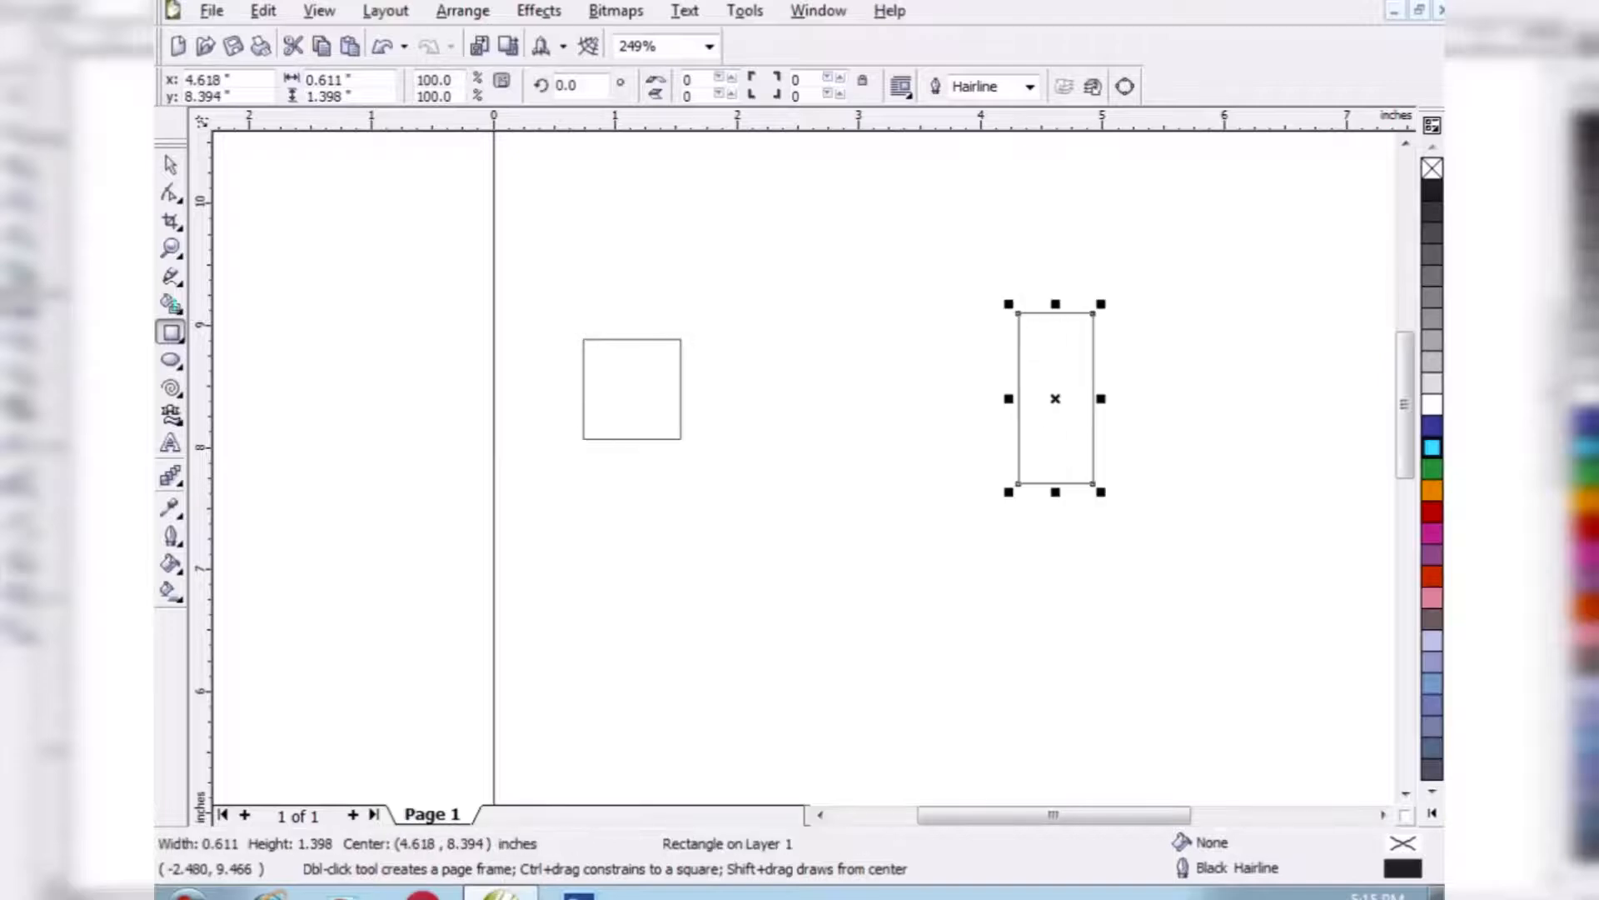
- Fill the tall rectangle with green and the square with cyan
click(171, 165)
click(1431, 468)
click(631, 390)
click(1432, 448)
- Blend the square and the tall rectangle in a straight line with 3 steps, and delete the blend group
shift+click(1083, 391)
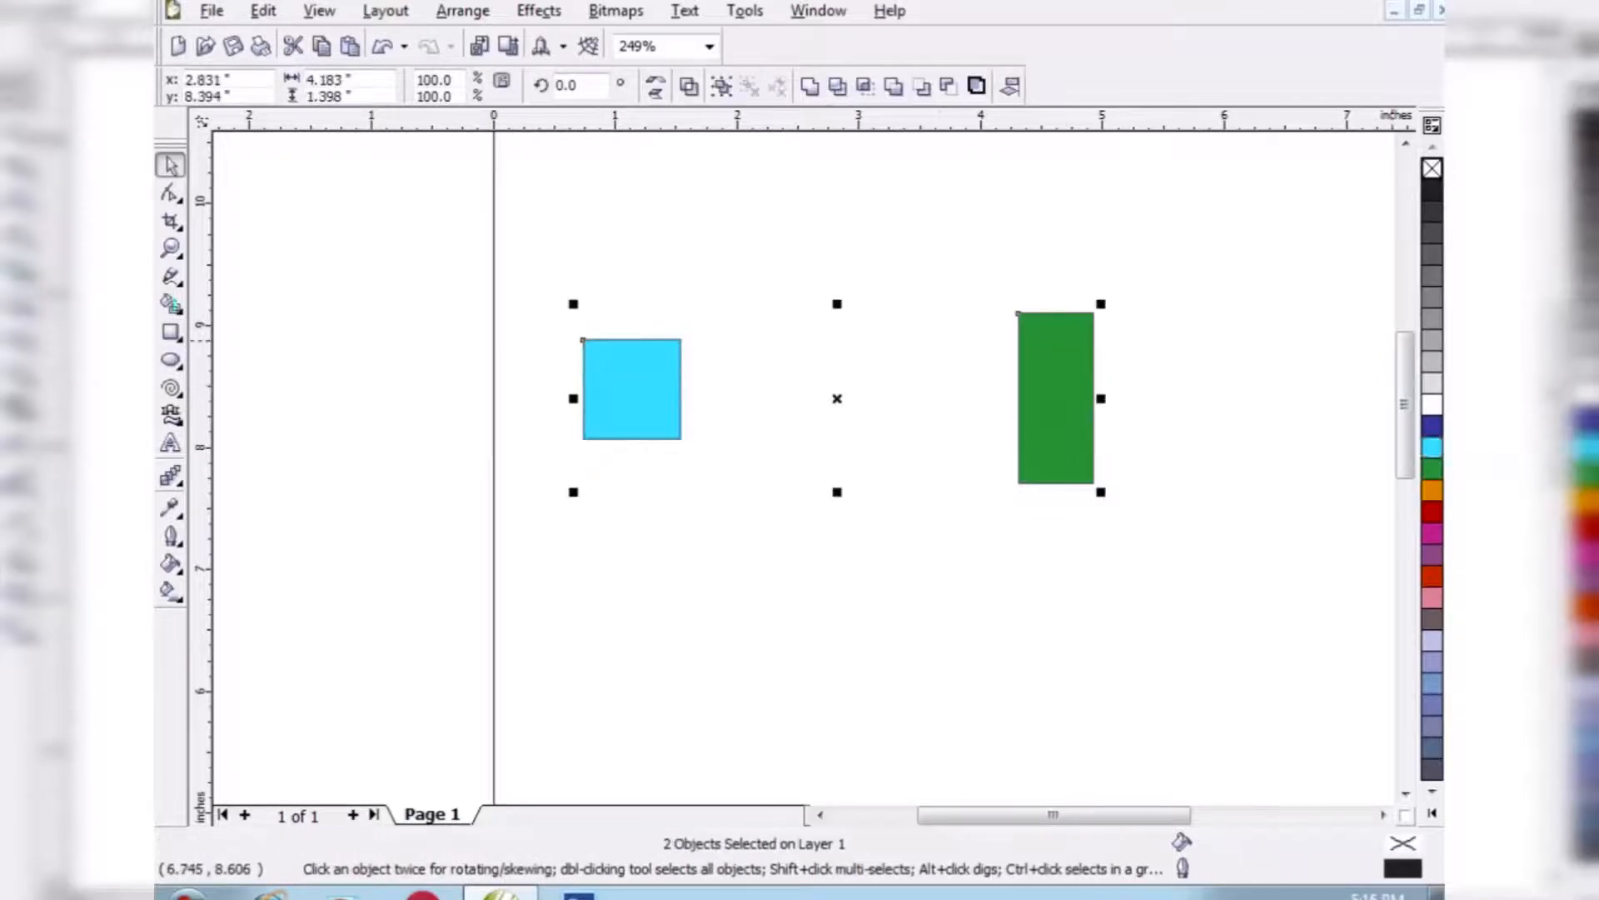
click(170, 476)
click(274, 85)
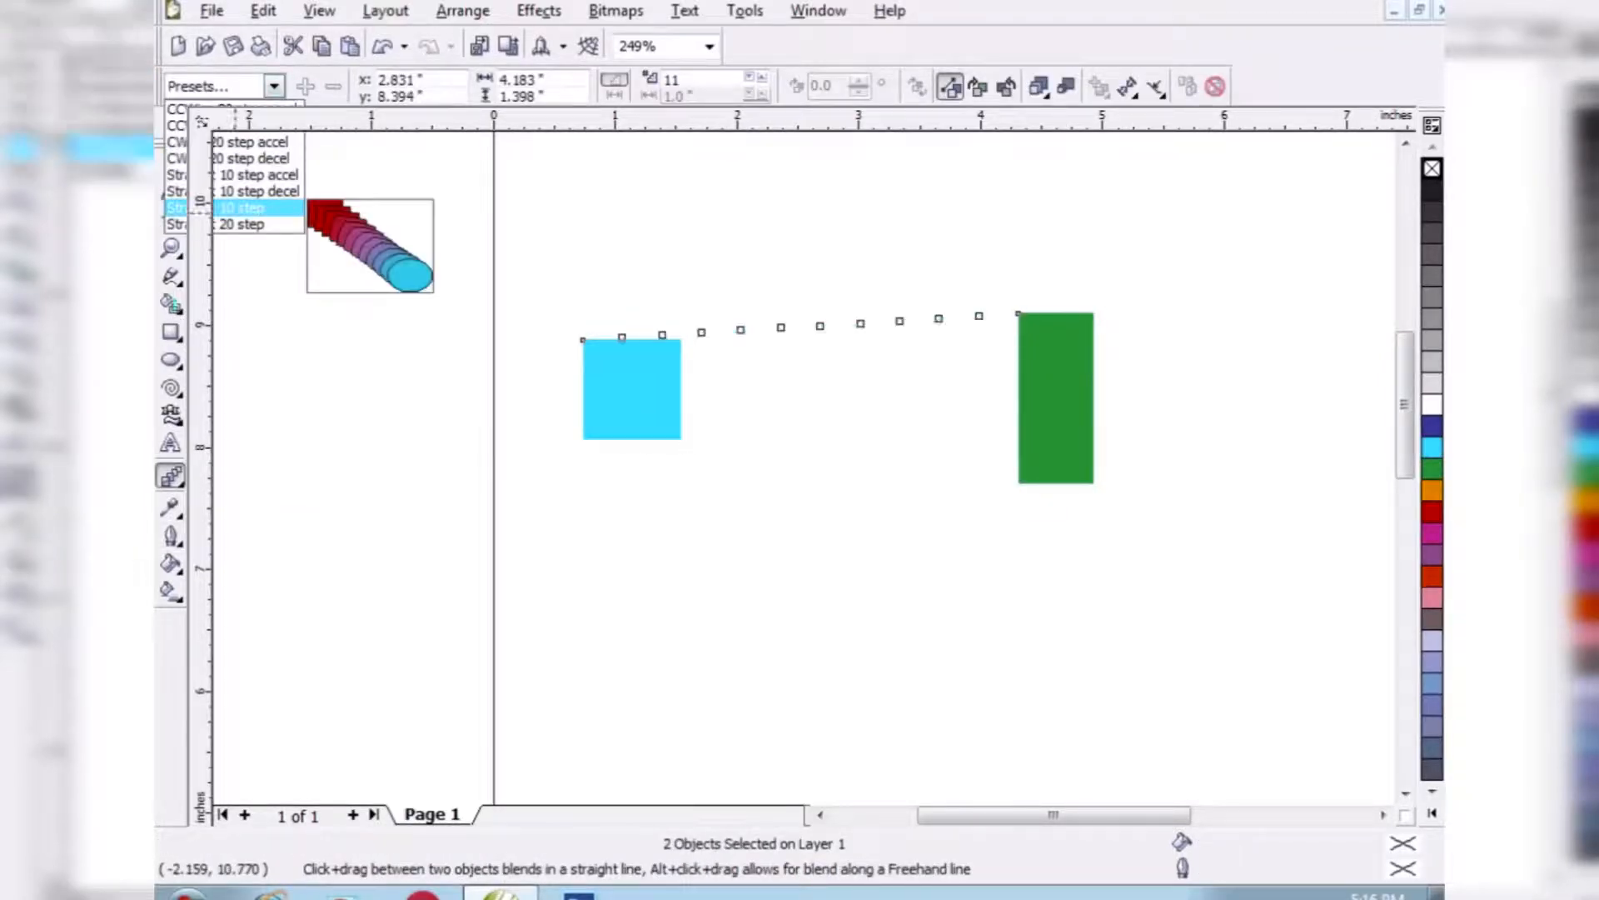
click(233, 215)
click(749, 78)
click(750, 77)
click(749, 77)
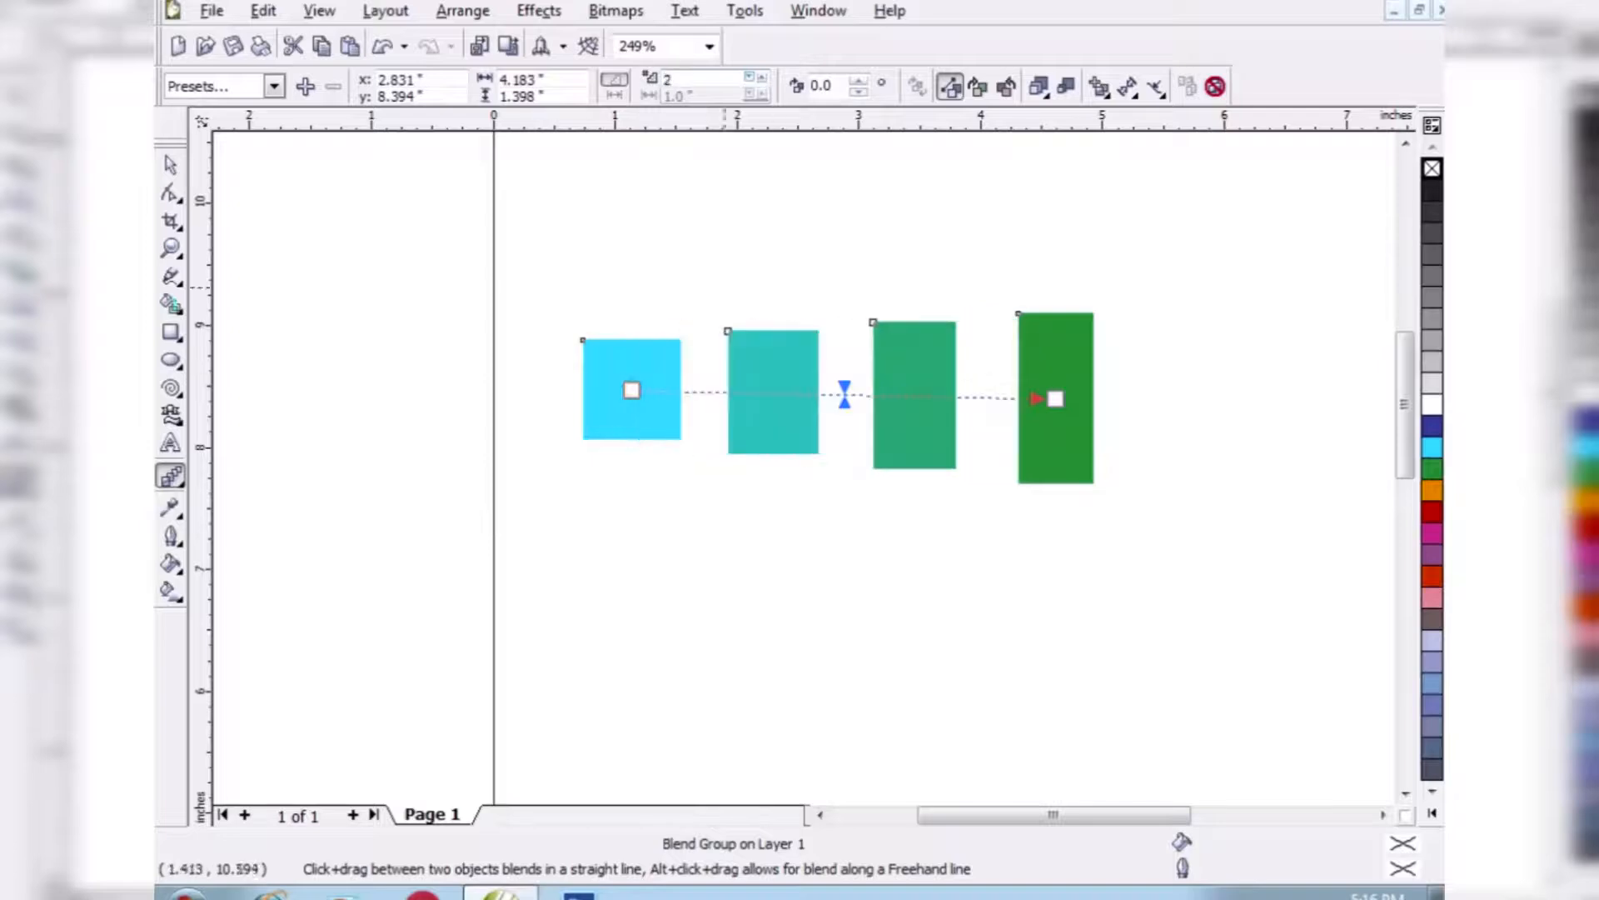
click(749, 75)
click(171, 164)
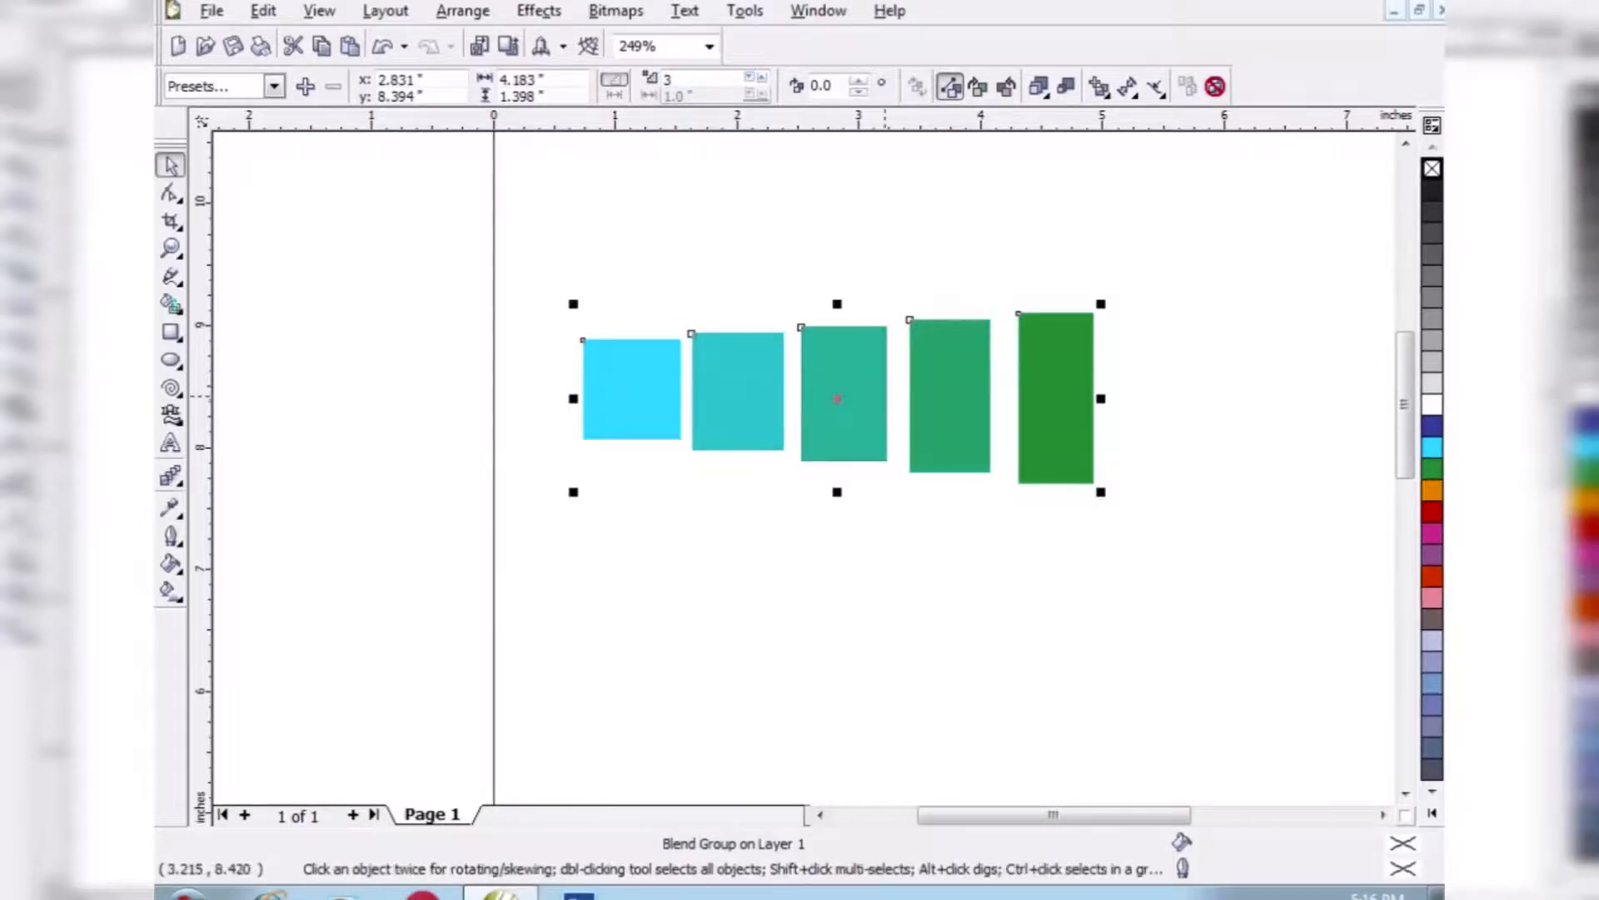
key(Delete)
- Draw a vertical bar about 1.8 inches tall and 0.35 inches wide, filled with orange and without an outline
click(171, 332)
drag(591, 352, 598, 566)
click(171, 165)
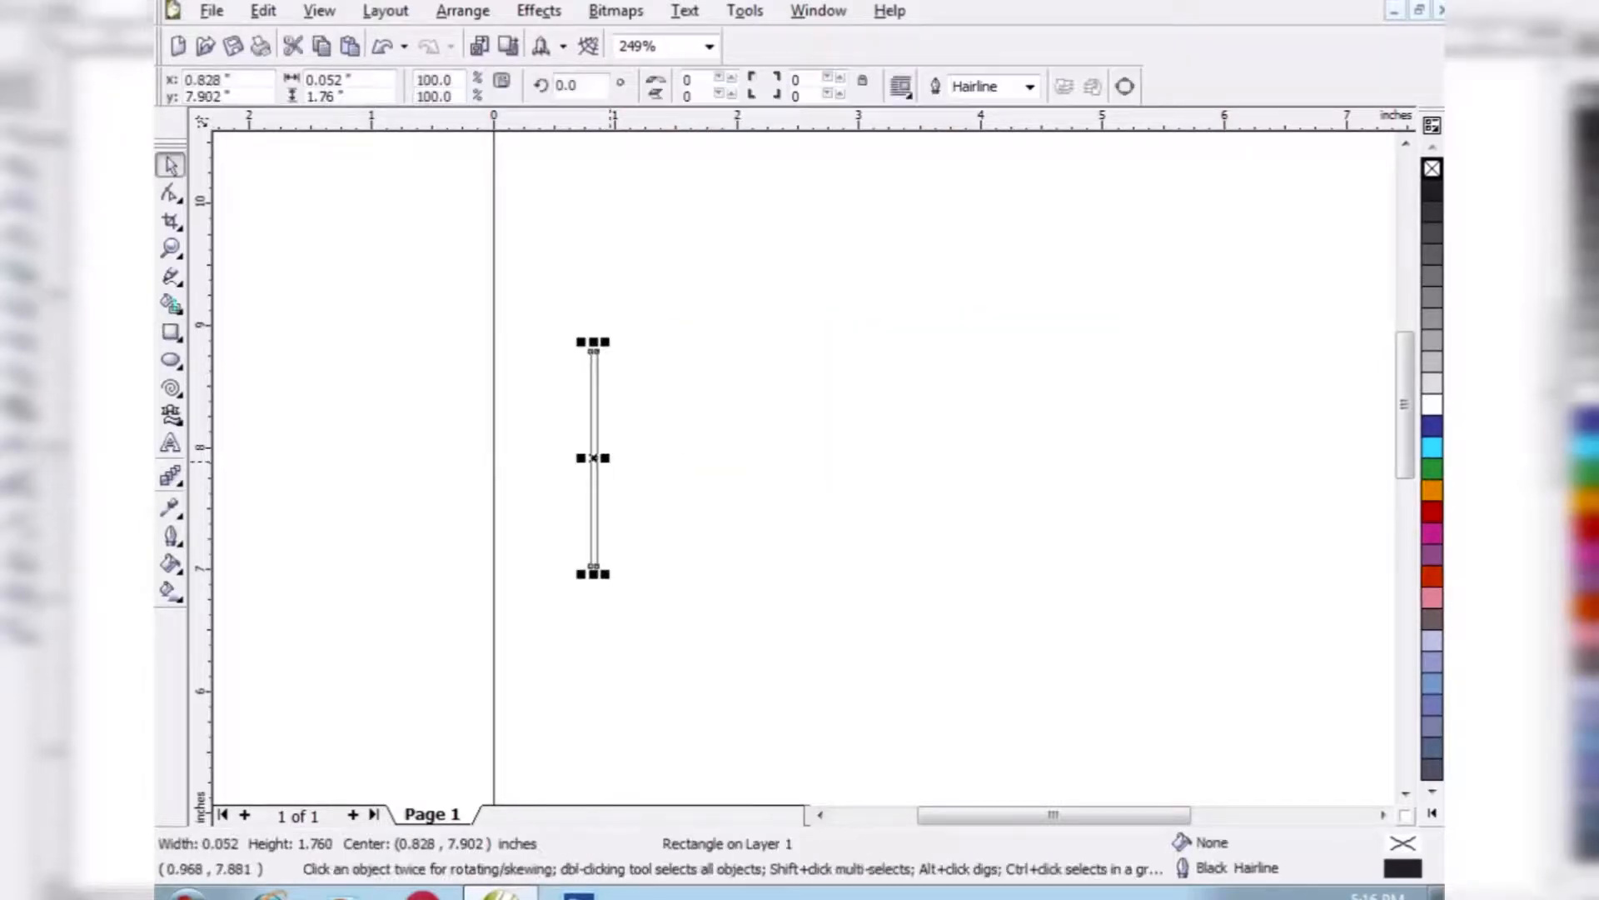
drag(606, 458, 923, 451)
click(1431, 490)
right_click(1432, 168)
- Fill the bar's copy on the right with red and shrink it vertically to about 0.15 inches tall
right_click(923, 450)
click(1431, 511)
drag(922, 342, 921, 450)
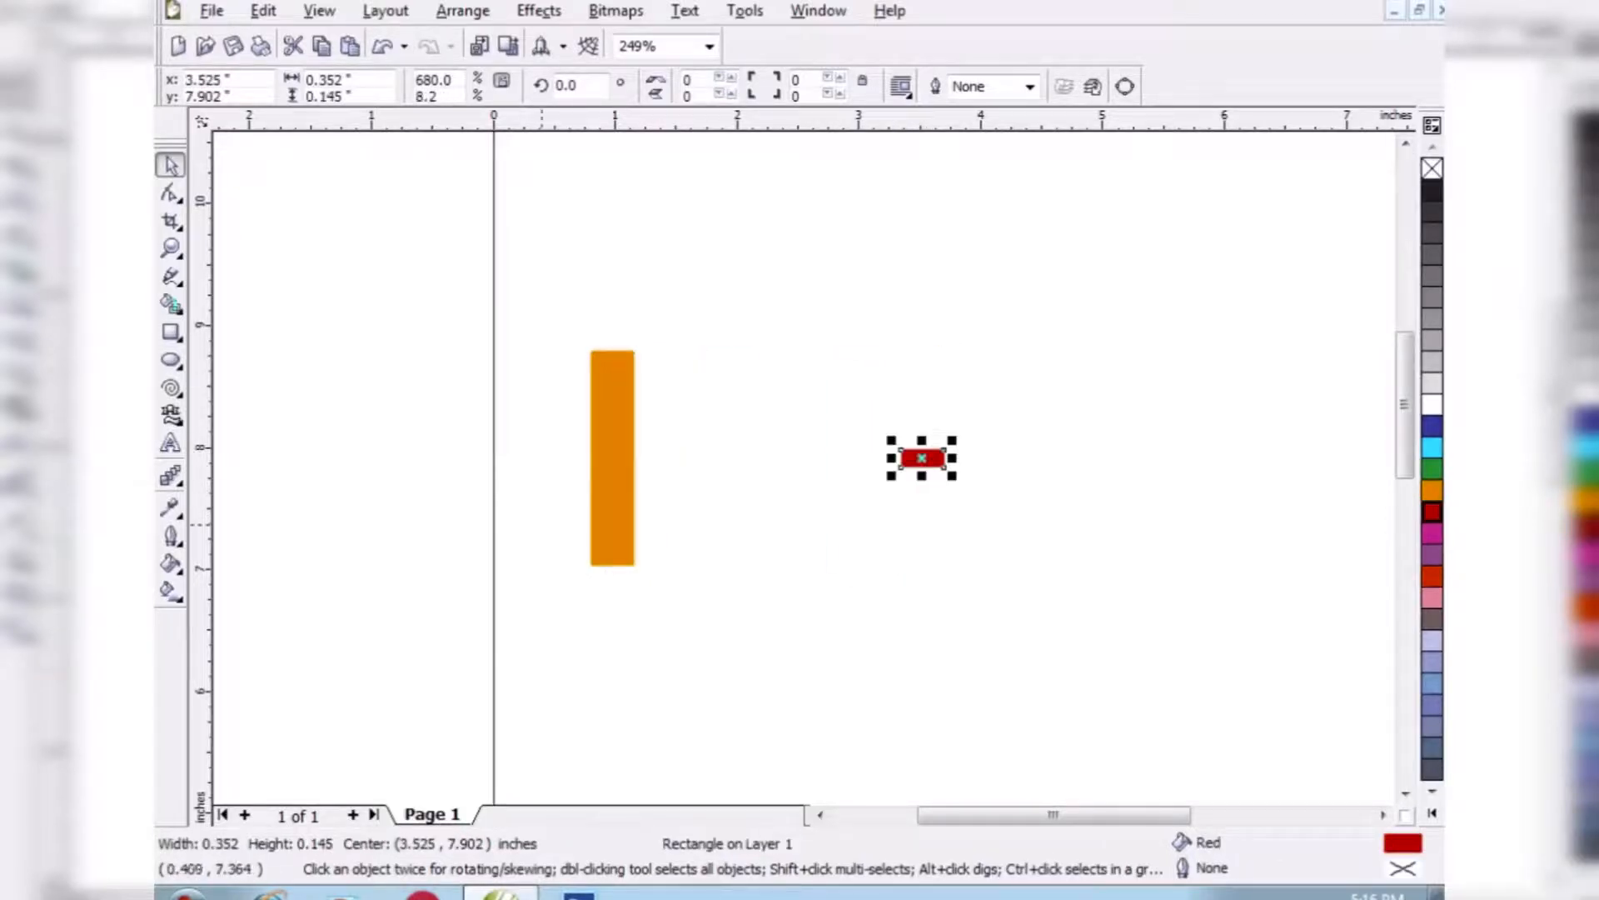
- Blend the orange bar and the small red bar in a straight line with 11 steps, and delete the blend group
shift+click(613, 458)
click(171, 476)
click(273, 86)
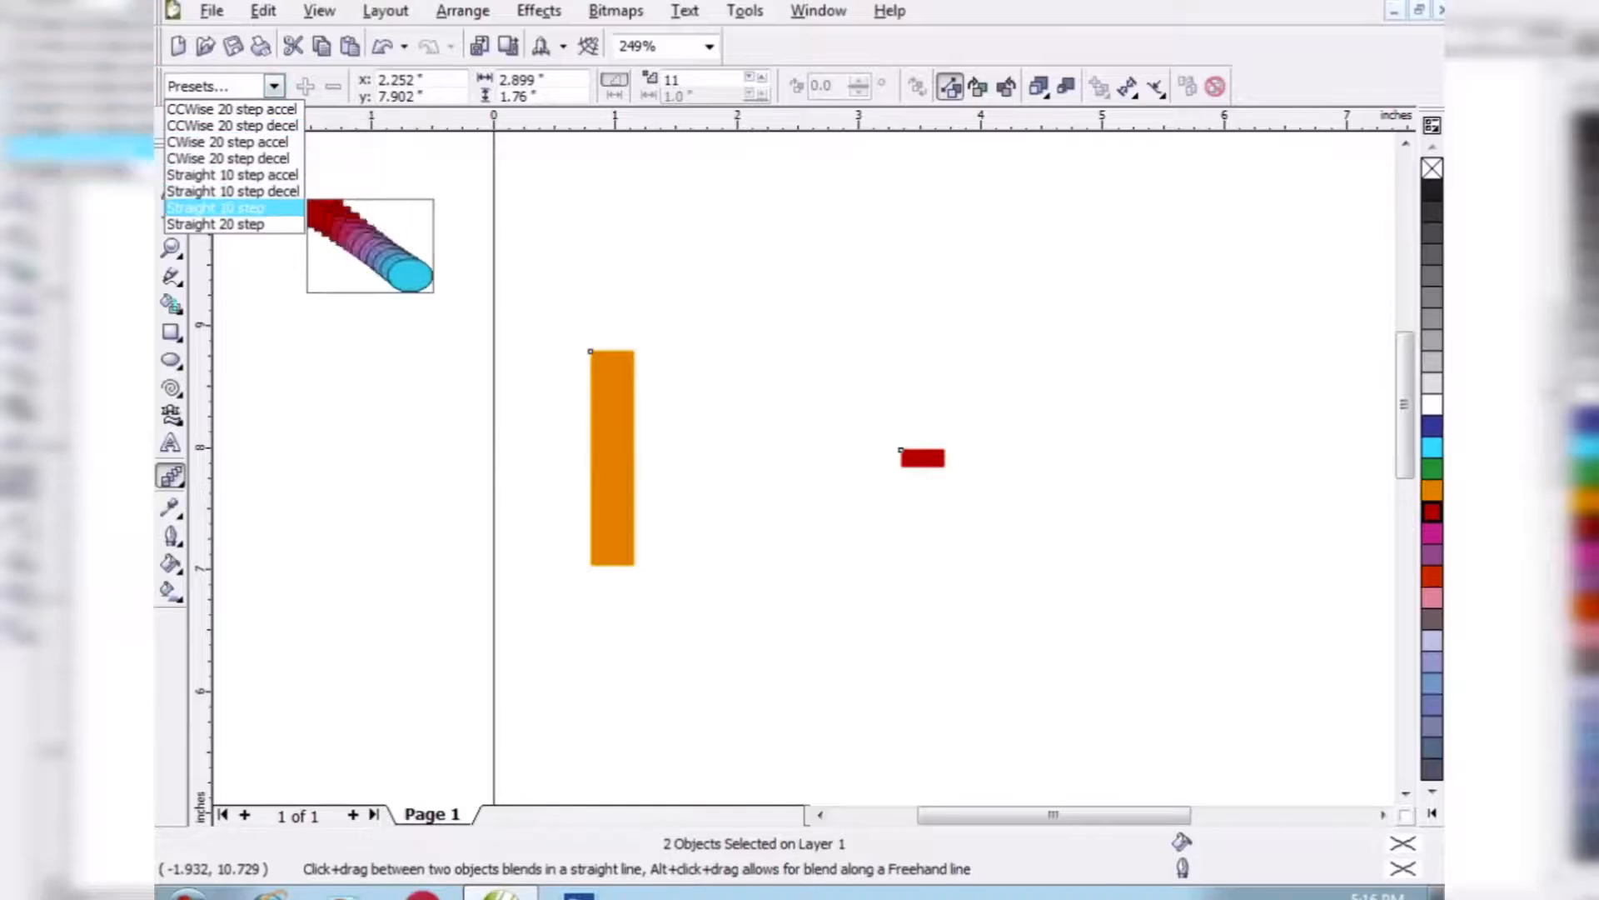
click(225, 197)
click(750, 76)
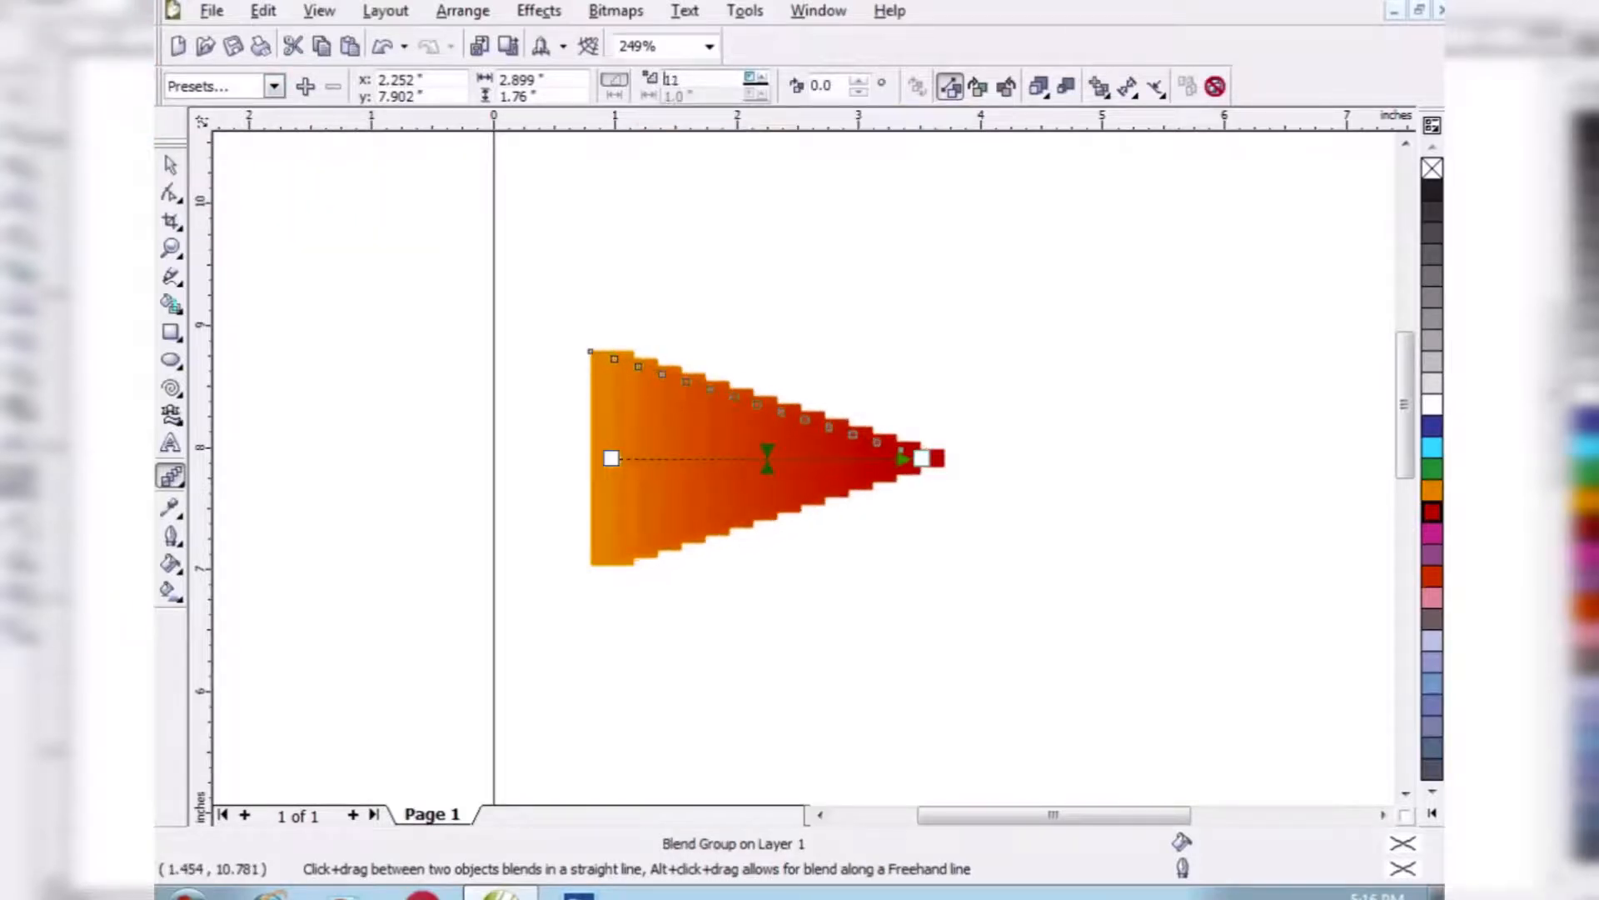
click(171, 165)
key(Delete)
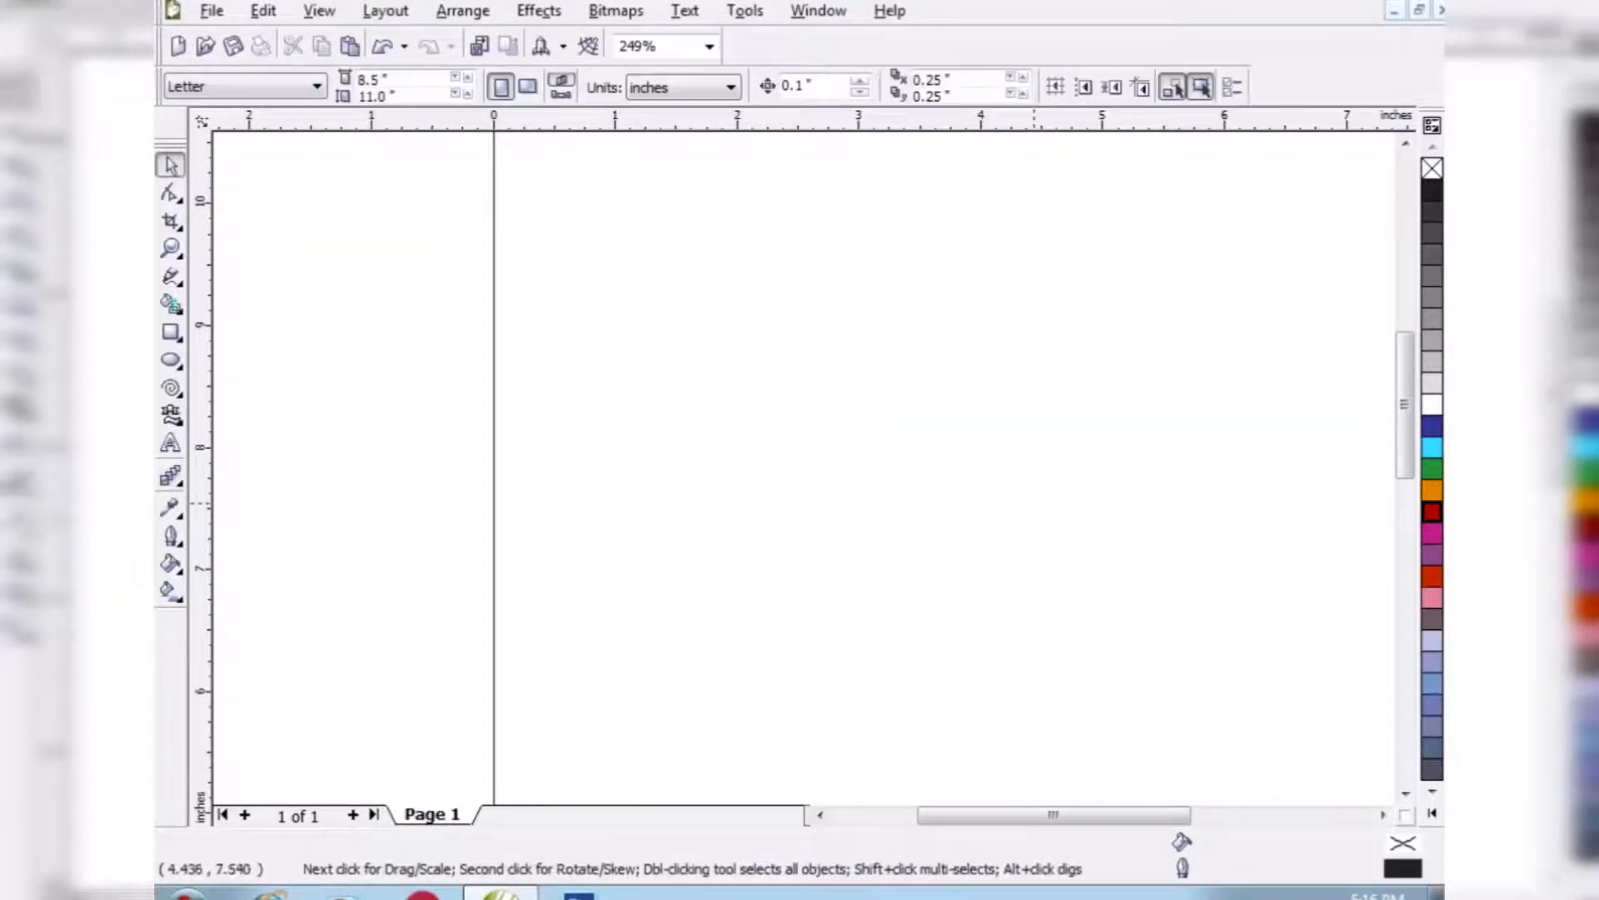
- Draw a rectangle about 1.5 by 1.6 inches in the upper left part of the page
click(179, 482)
click(170, 332)
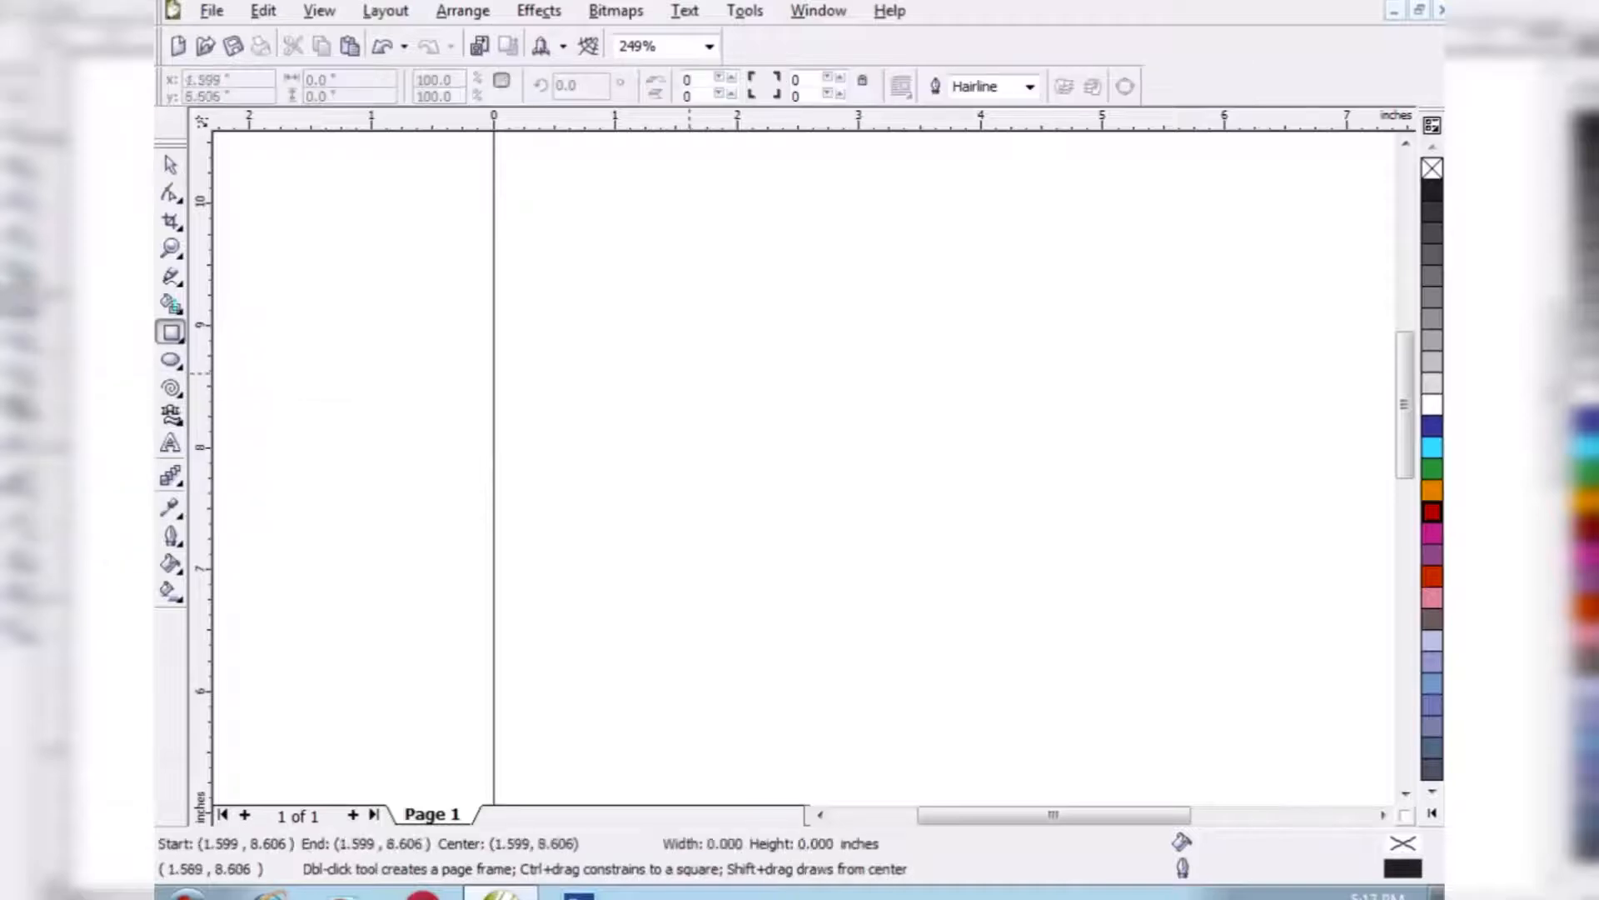
drag(688, 372, 874, 573)
- Contour the rectangle to its center, and switch it to an inside contour with 3 steps and a 0.209 inch offset
click(179, 481)
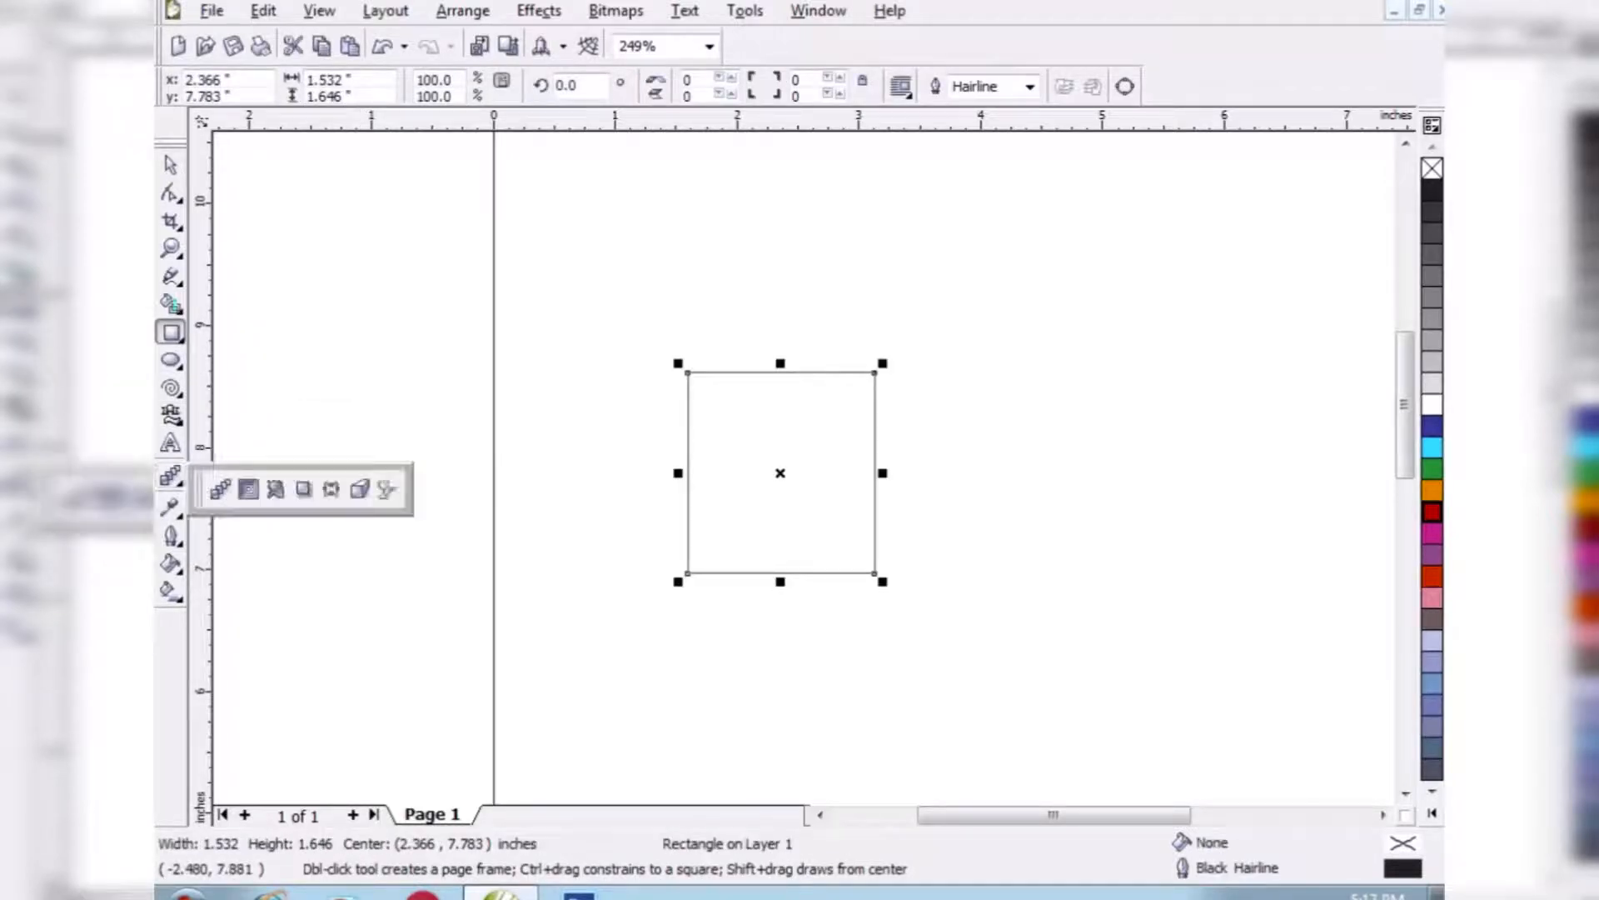
click(247, 488)
click(614, 86)
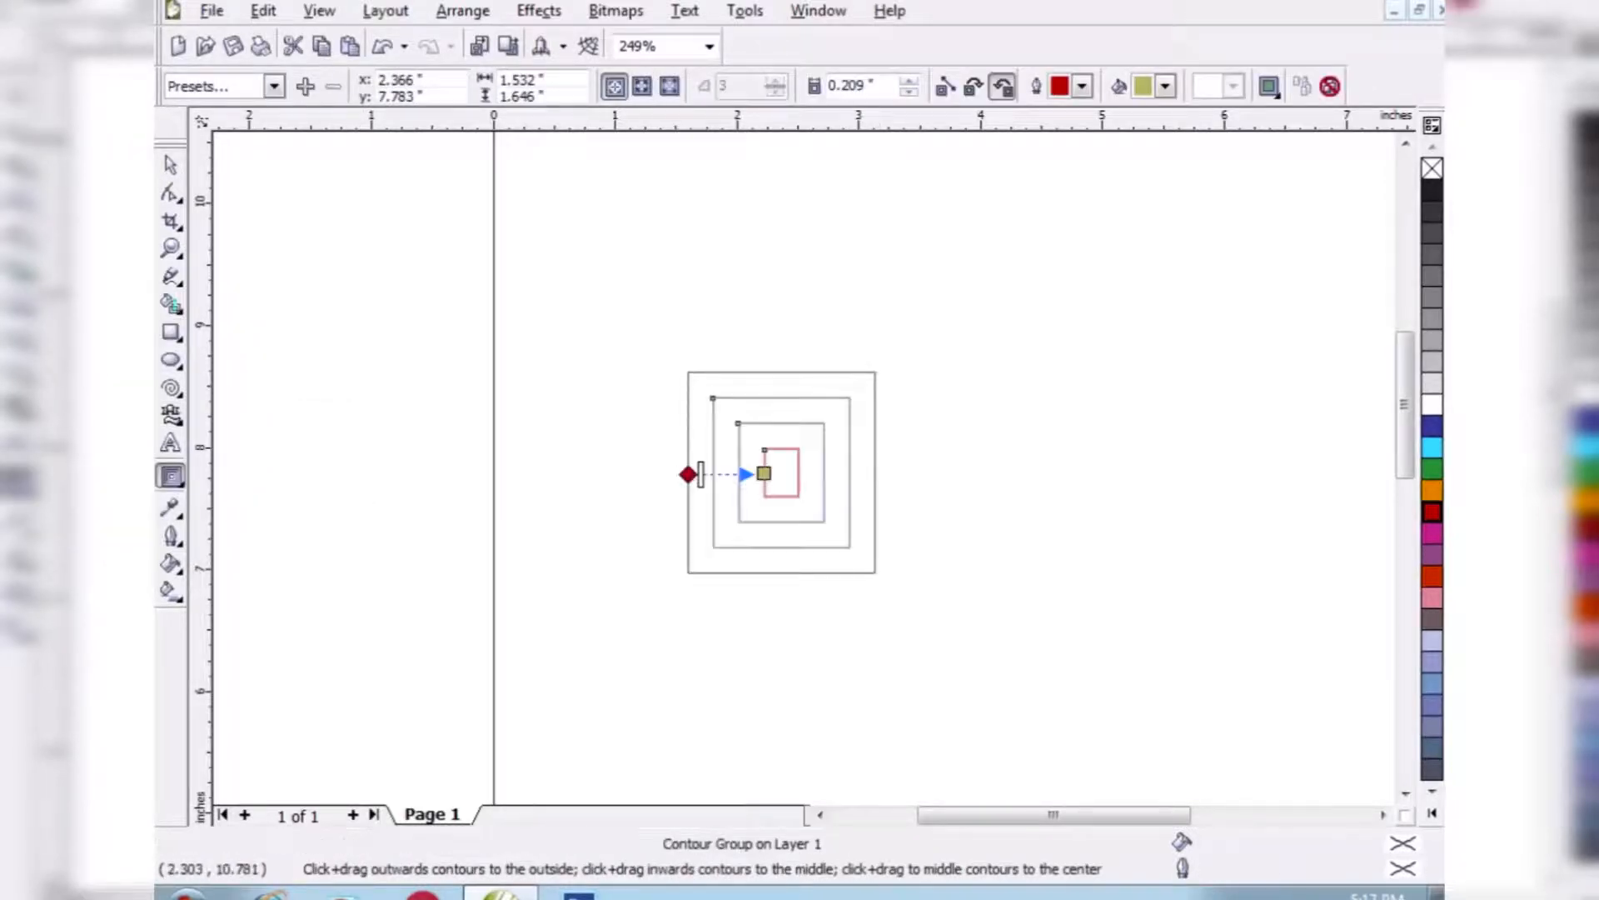
click(642, 86)
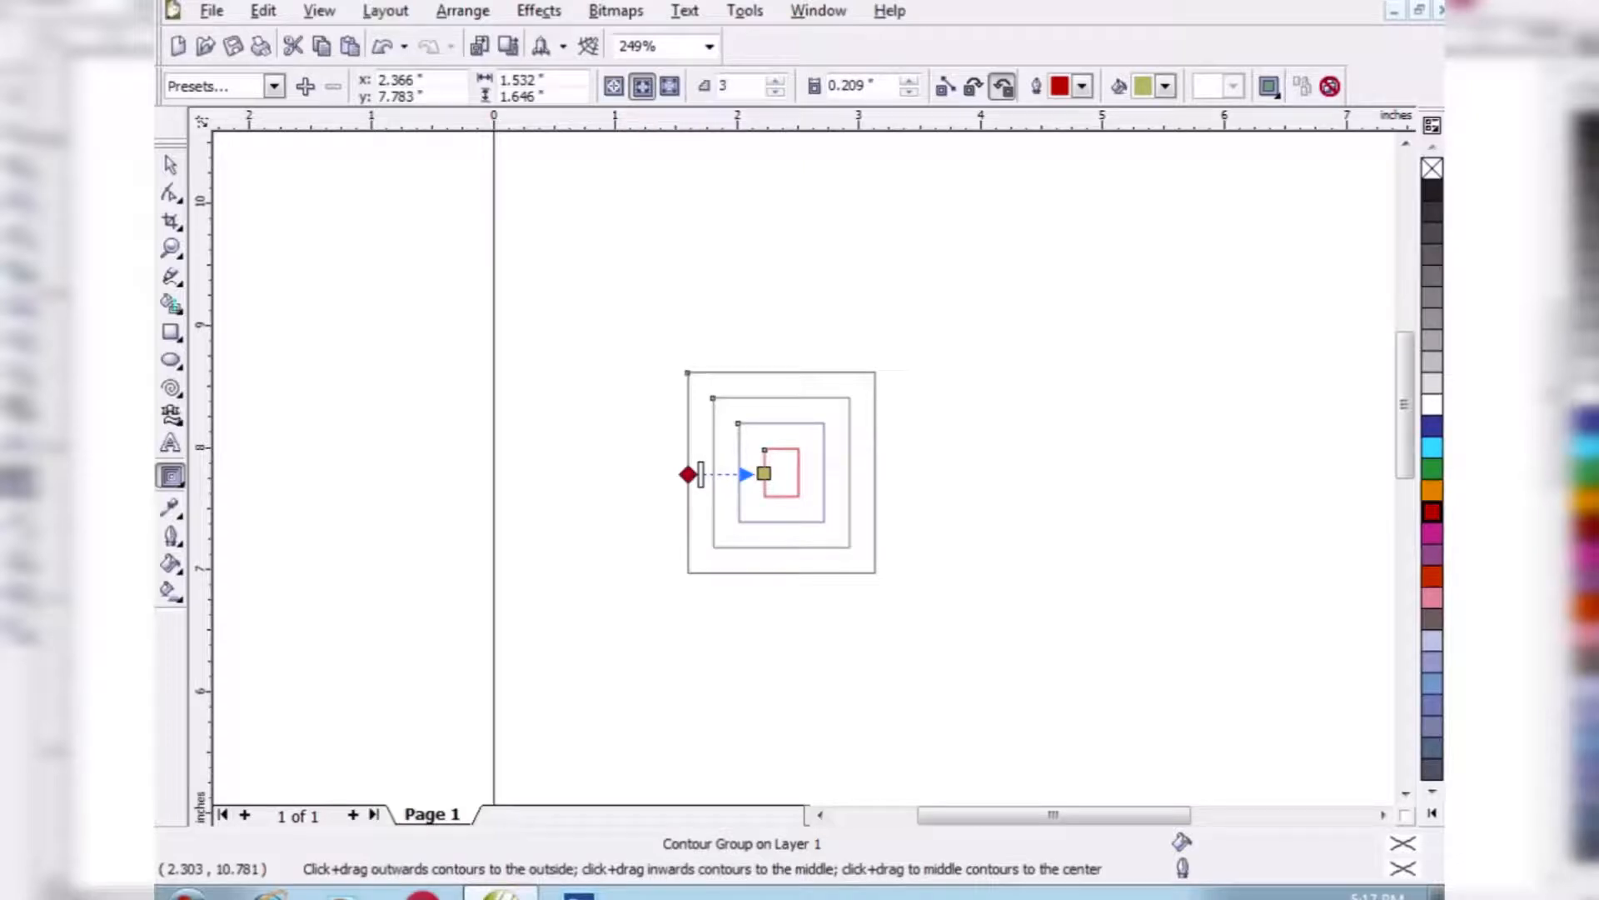
- Delete the contoured rectangle and draw an ellipse about 2.0 by 1.6 inches in its place
click(171, 164)
key(Delete)
click(170, 360)
drag(676, 341, 917, 543)
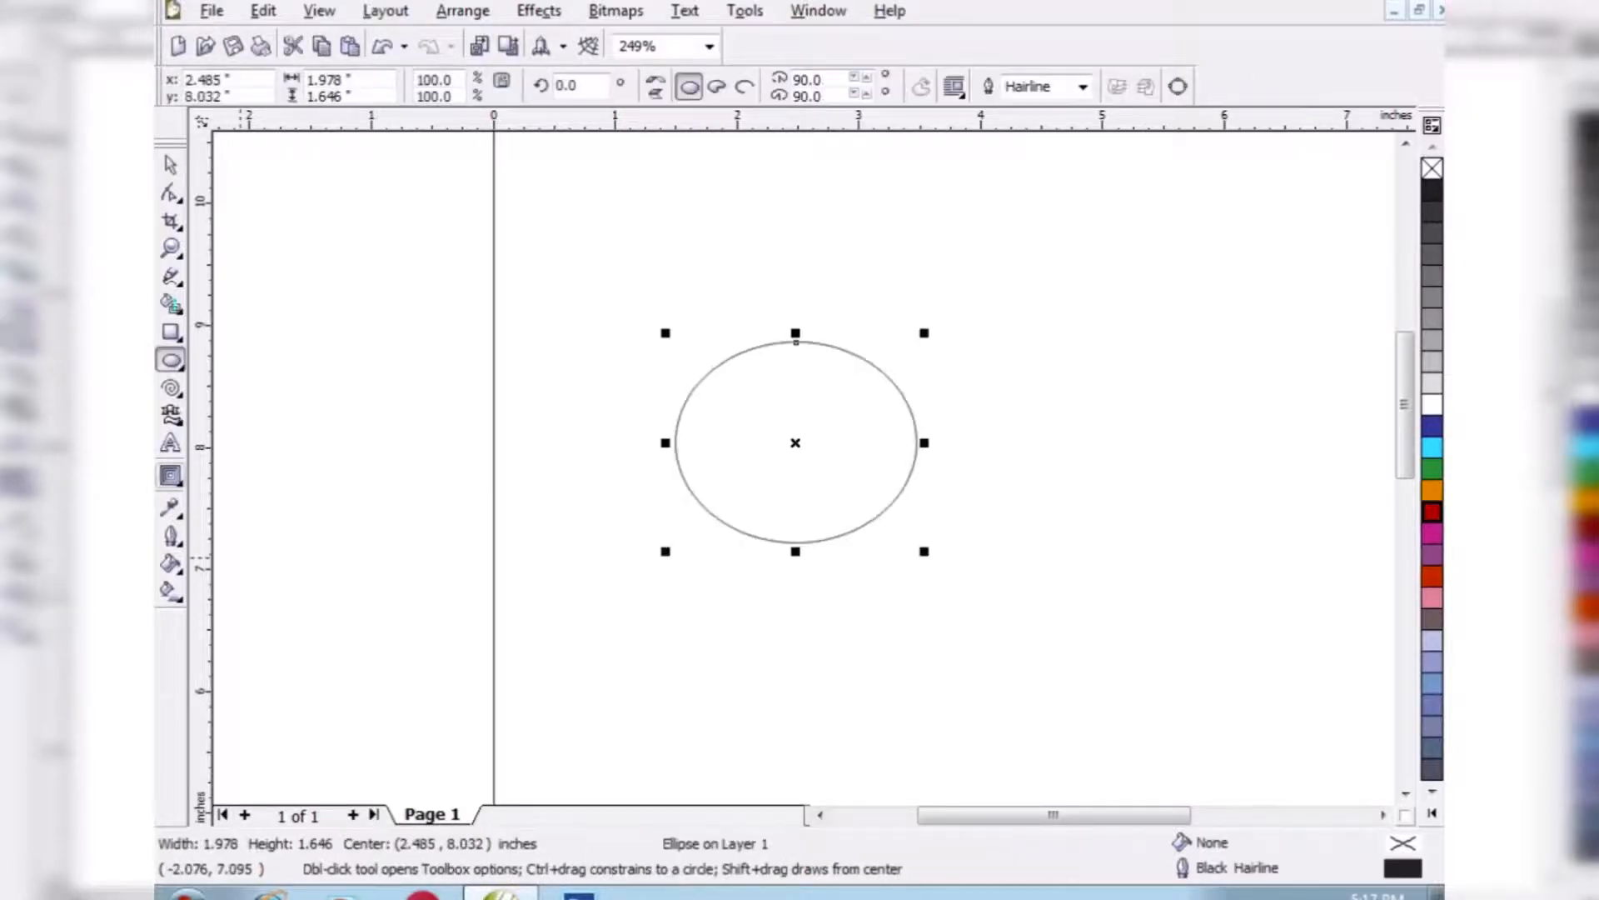
- Apply an inside contour with 3 steps and a 0.1 inch offset to the ellipse
click(171, 476)
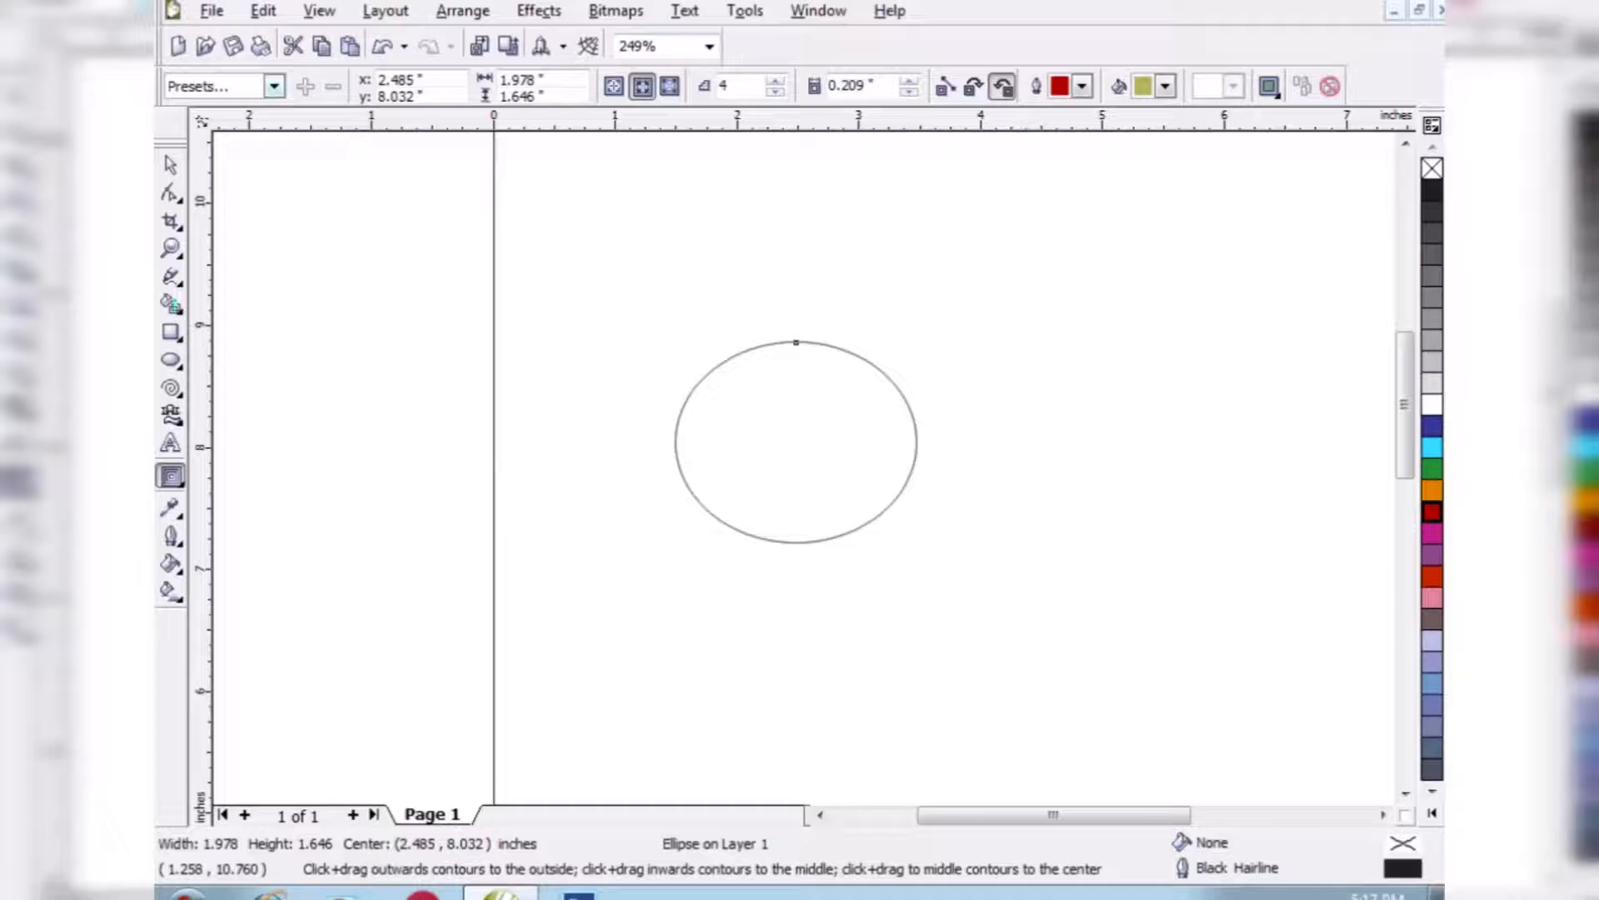
drag(675, 444, 711, 443)
click(170, 165)
- Set the contour's outline color to red and its fill to green, and fill the ellipse with orange after trying cyan
click(1082, 86)
click(1059, 172)
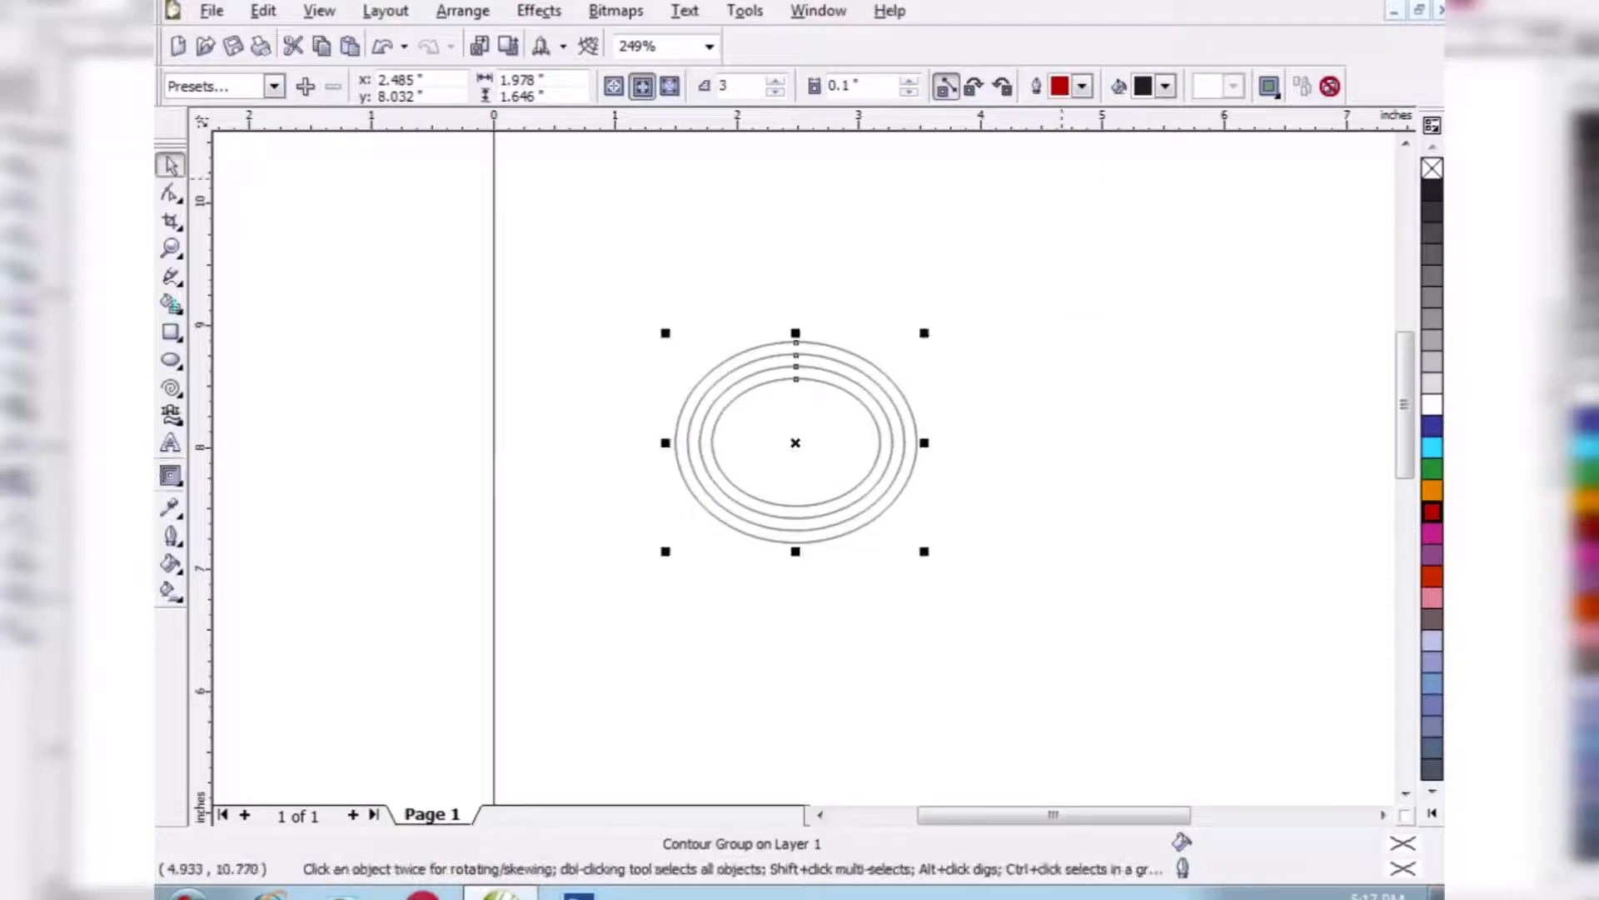
click(1166, 85)
click(1203, 151)
click(1432, 447)
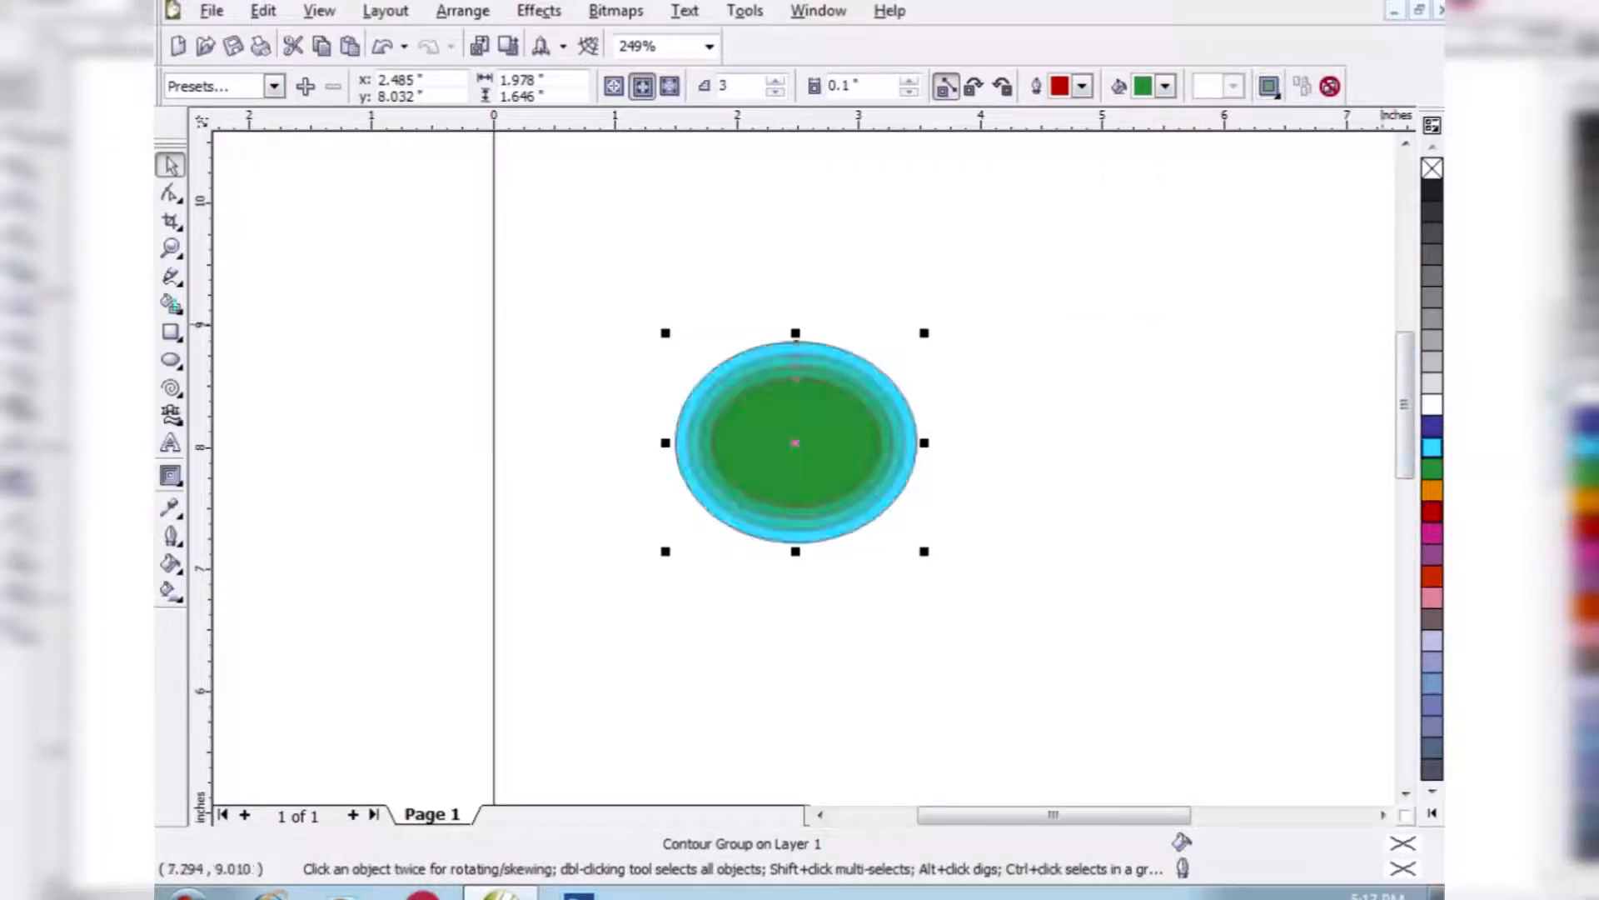
click(1431, 489)
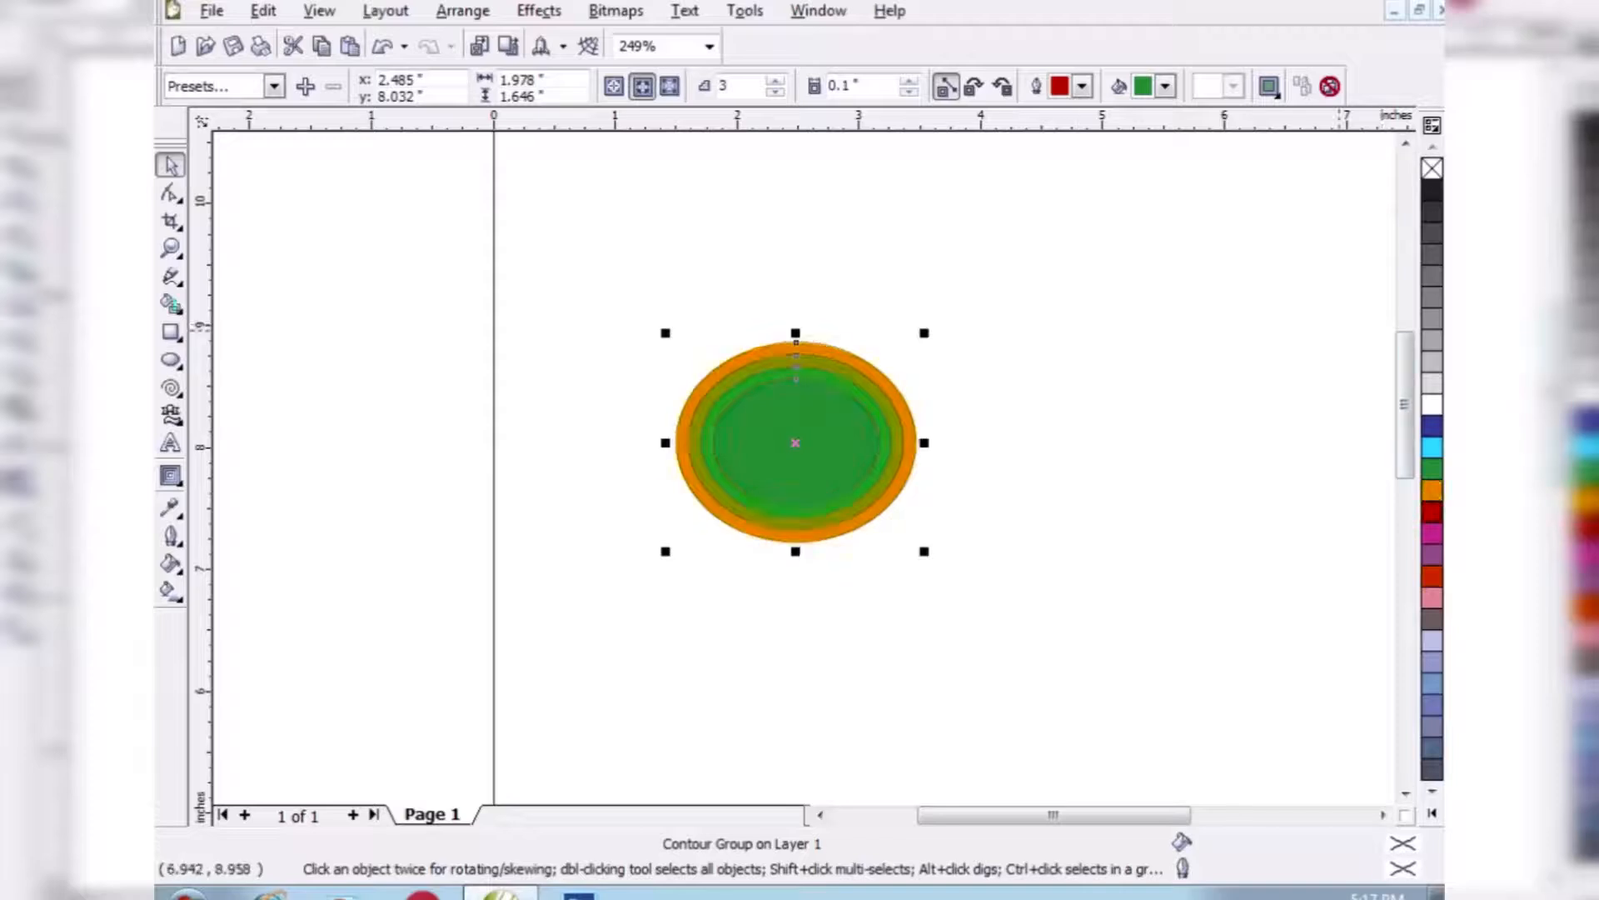
- Delete the contoured ellipse and draw a rectangle about 2.46 by 2.1 inches in its place
key(Delete)
click(171, 332)
mouse_move(693, 279)
mouse_down()
mouse_move(913, 526)
mouse_move(993, 536)
mouse_up()
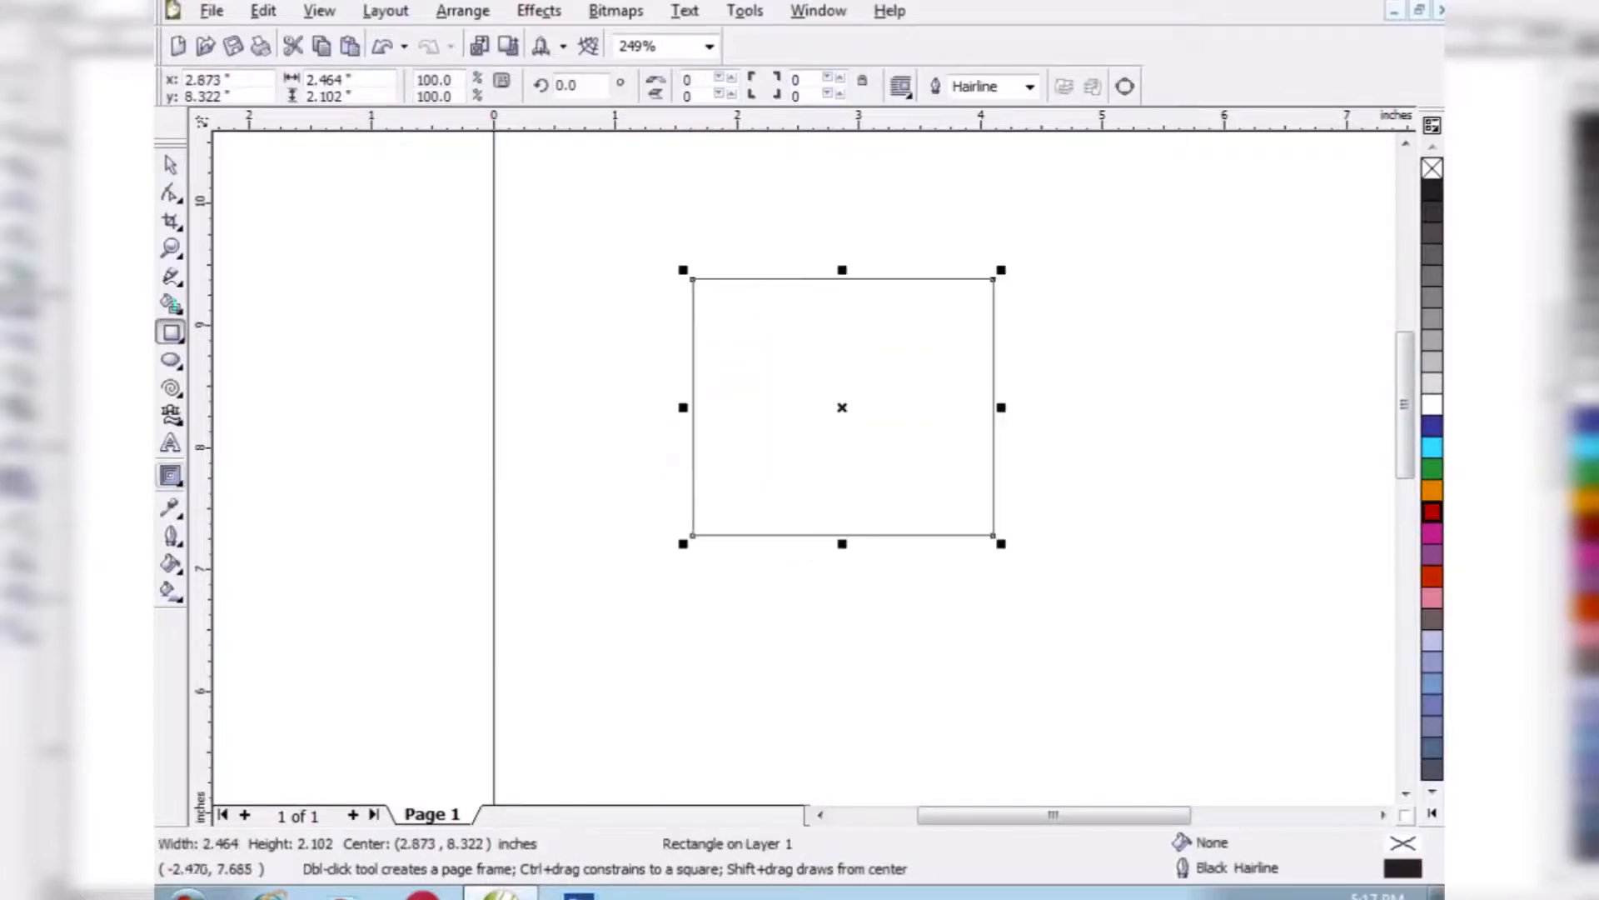
- Apply an outside contour to the rectangle with 6 steps and a 0.309 inch offset, and fill the rectangle with cyan
click(171, 475)
drag(693, 408, 590, 408)
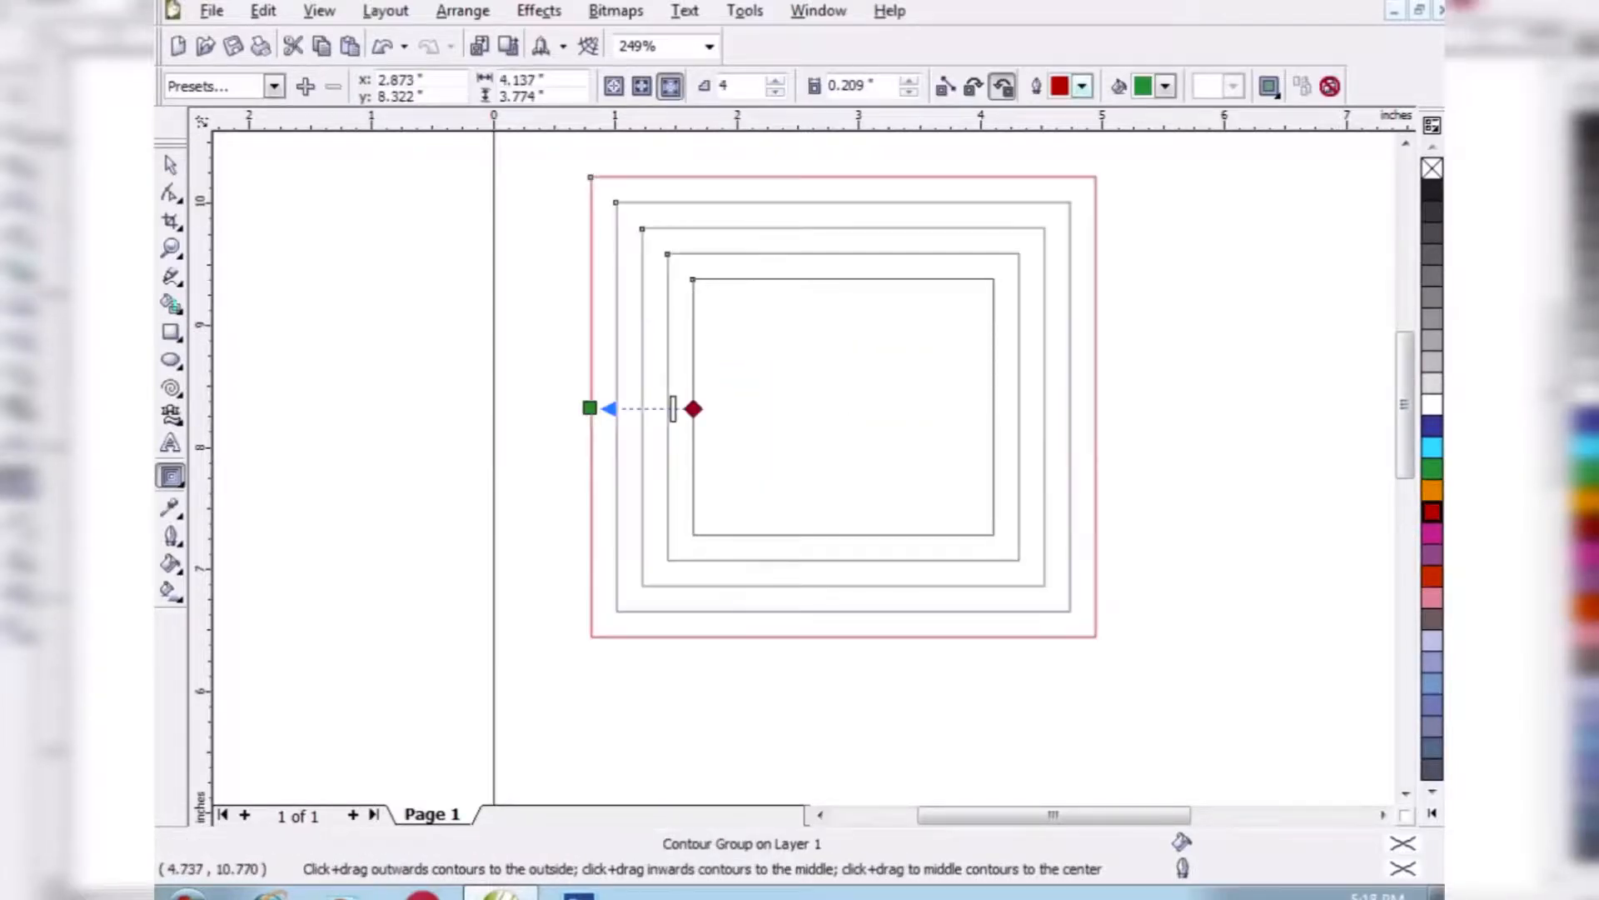
click(909, 81)
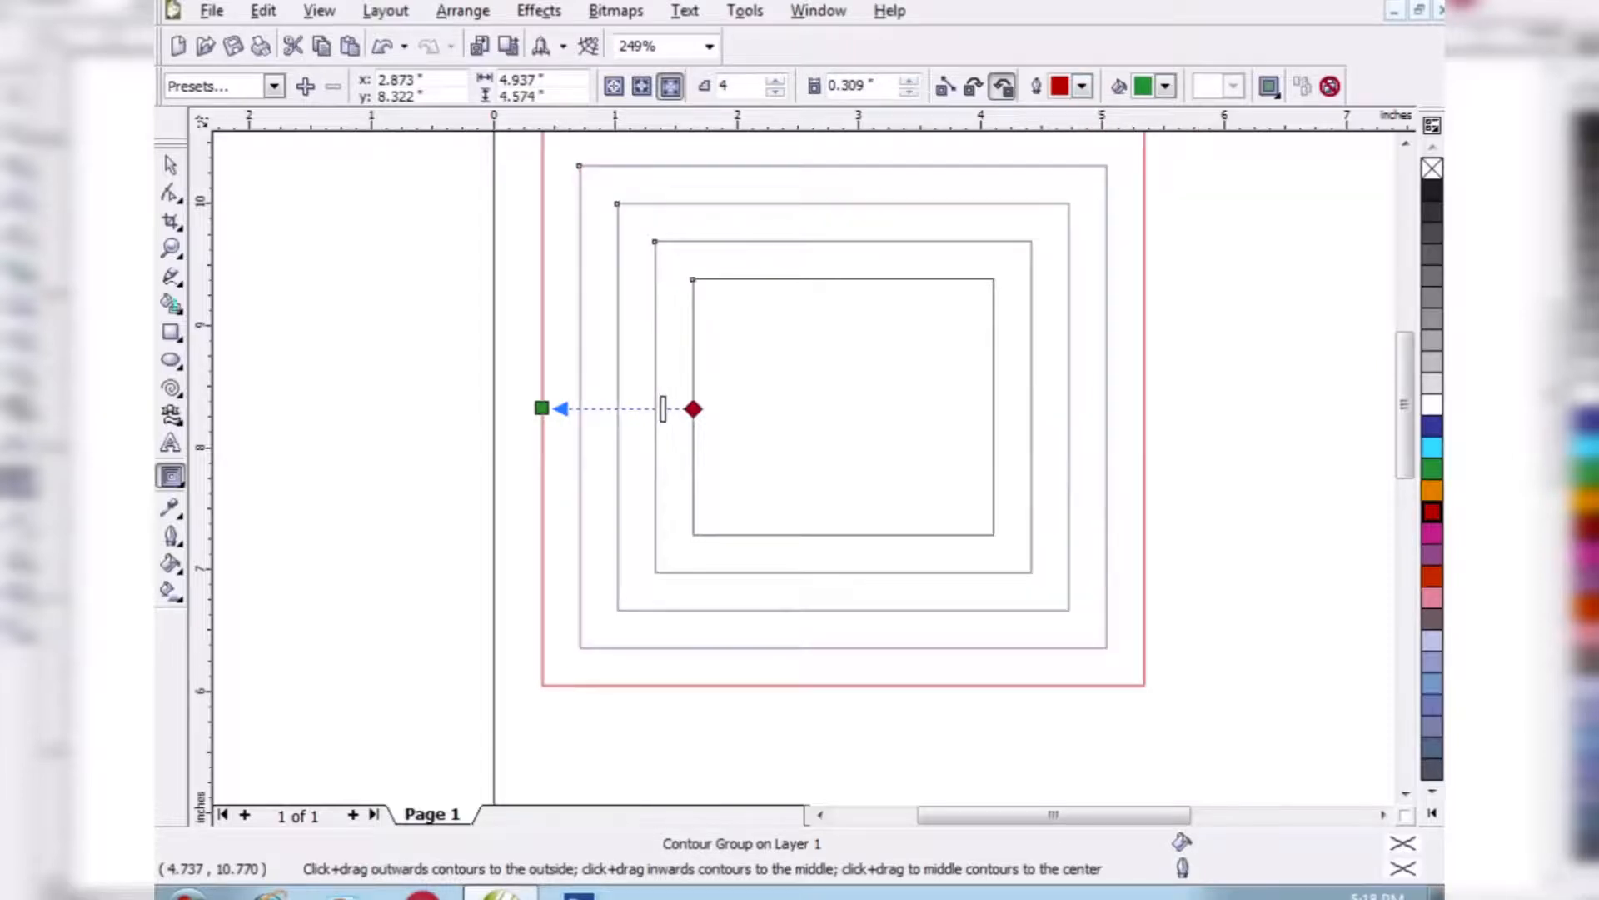
click(775, 80)
click(775, 81)
click(1432, 447)
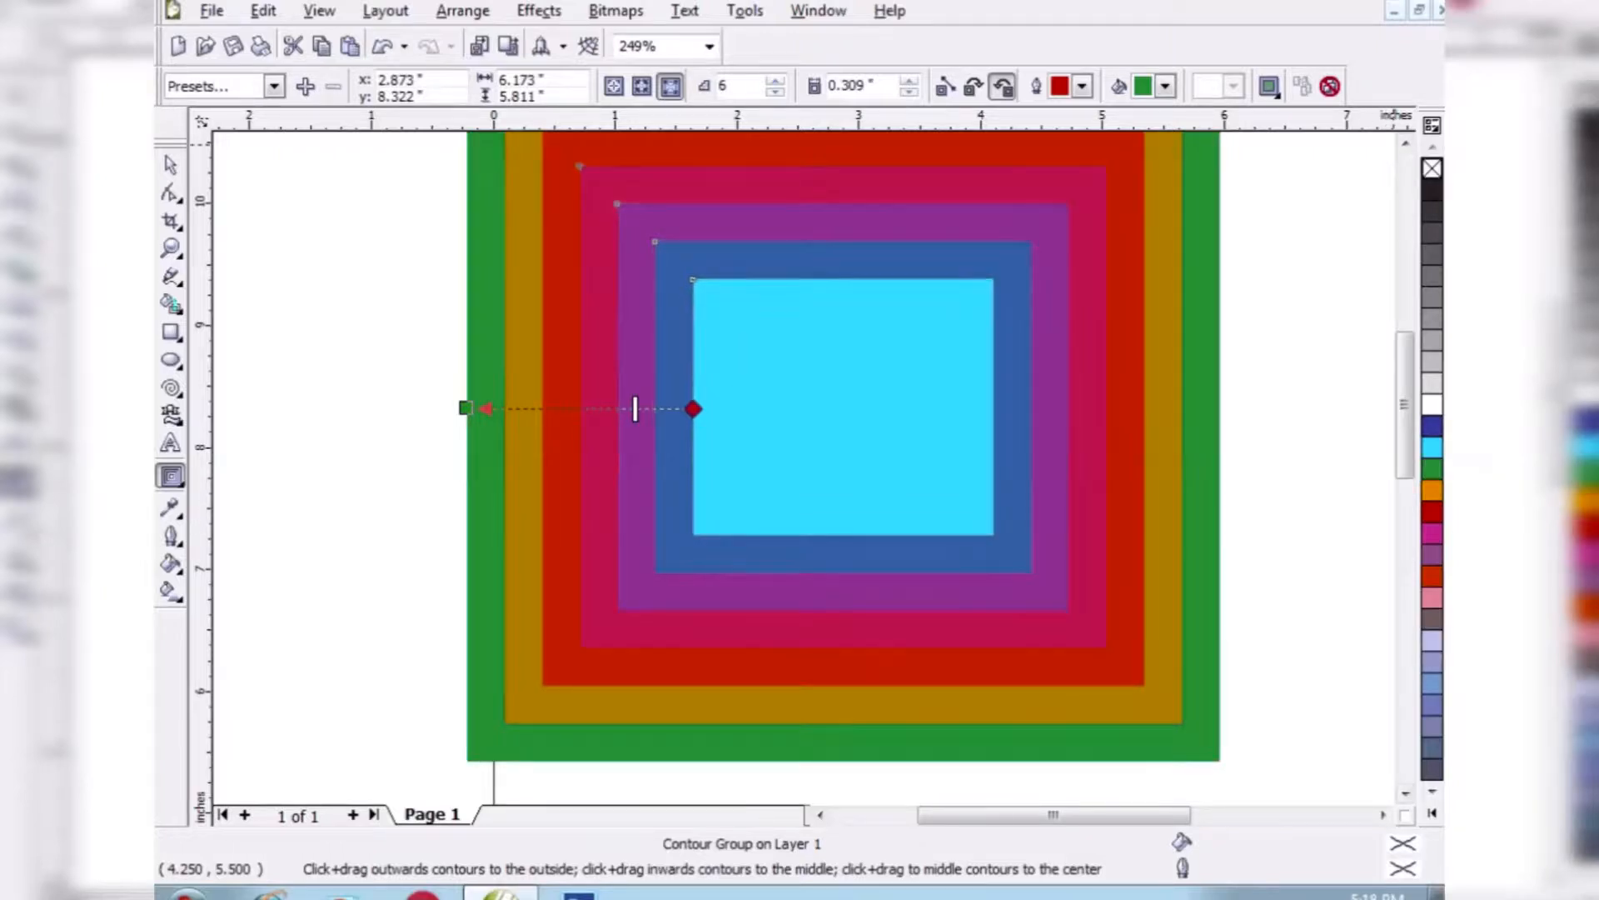
- Delete the contoured rectangle and draw an ellipse about 2.7 by 2.5 inches in its place
click(170, 165)
key(Delete)
click(171, 476)
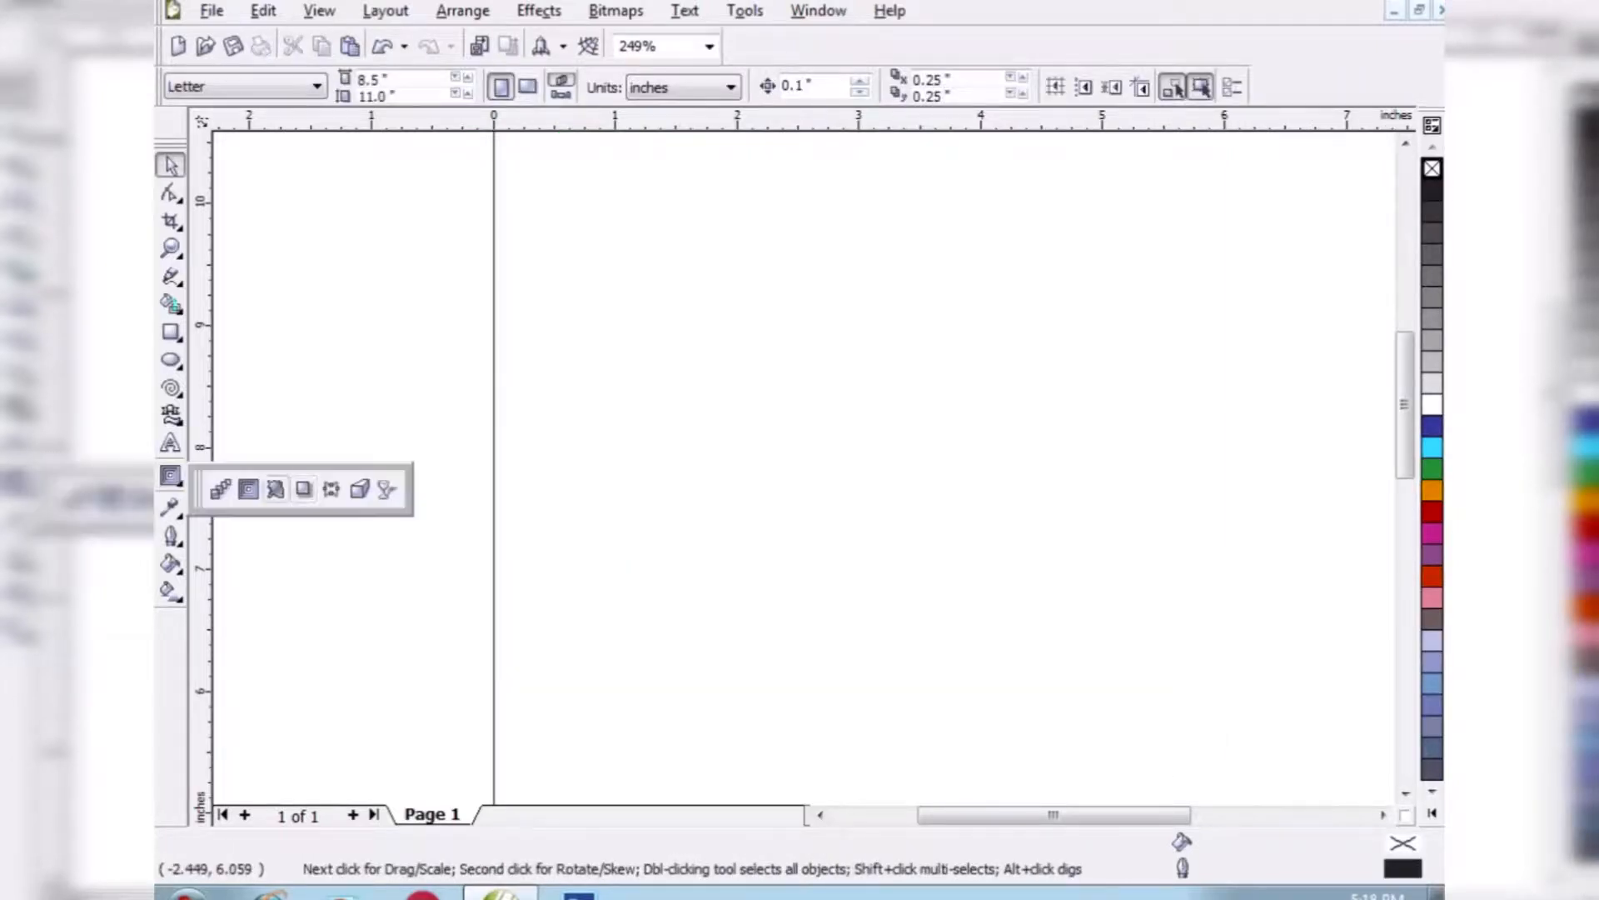
click(171, 359)
drag(629, 288, 956, 593)
- Distort the ellipse with a preset and a push and pull distortion into a four-petal shape
click(171, 476)
click(276, 489)
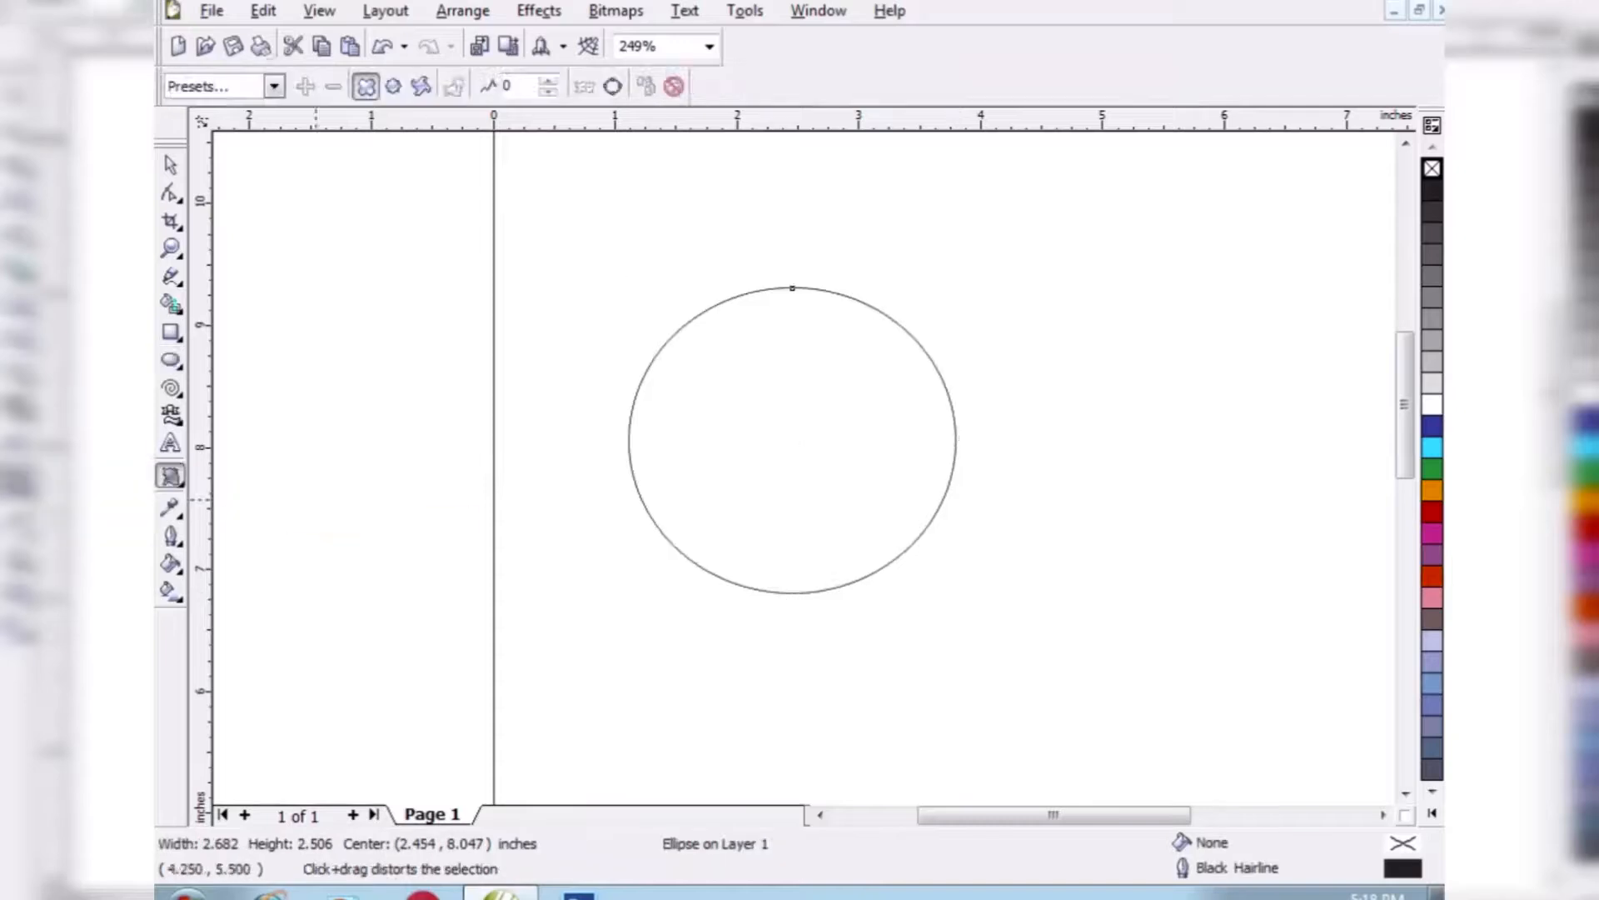
click(274, 86)
click(208, 182)
drag(694, 440, 717, 442)
- Add a zipper distortion and a twister distortion to the four-petal shape
click(394, 85)
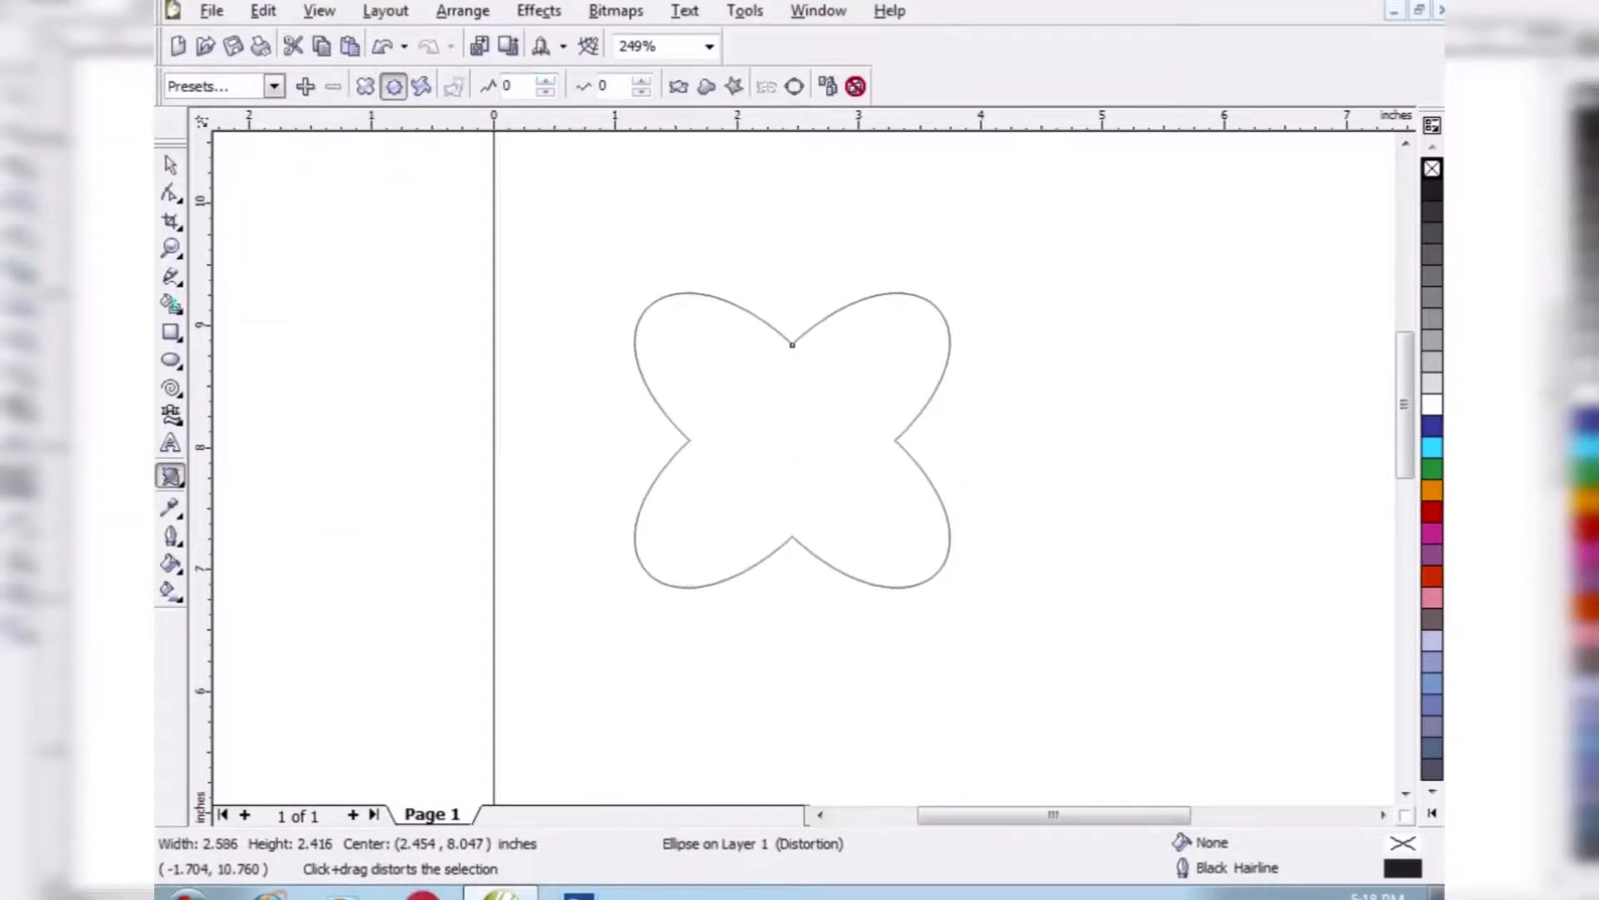
drag(784, 347, 803, 338)
click(421, 86)
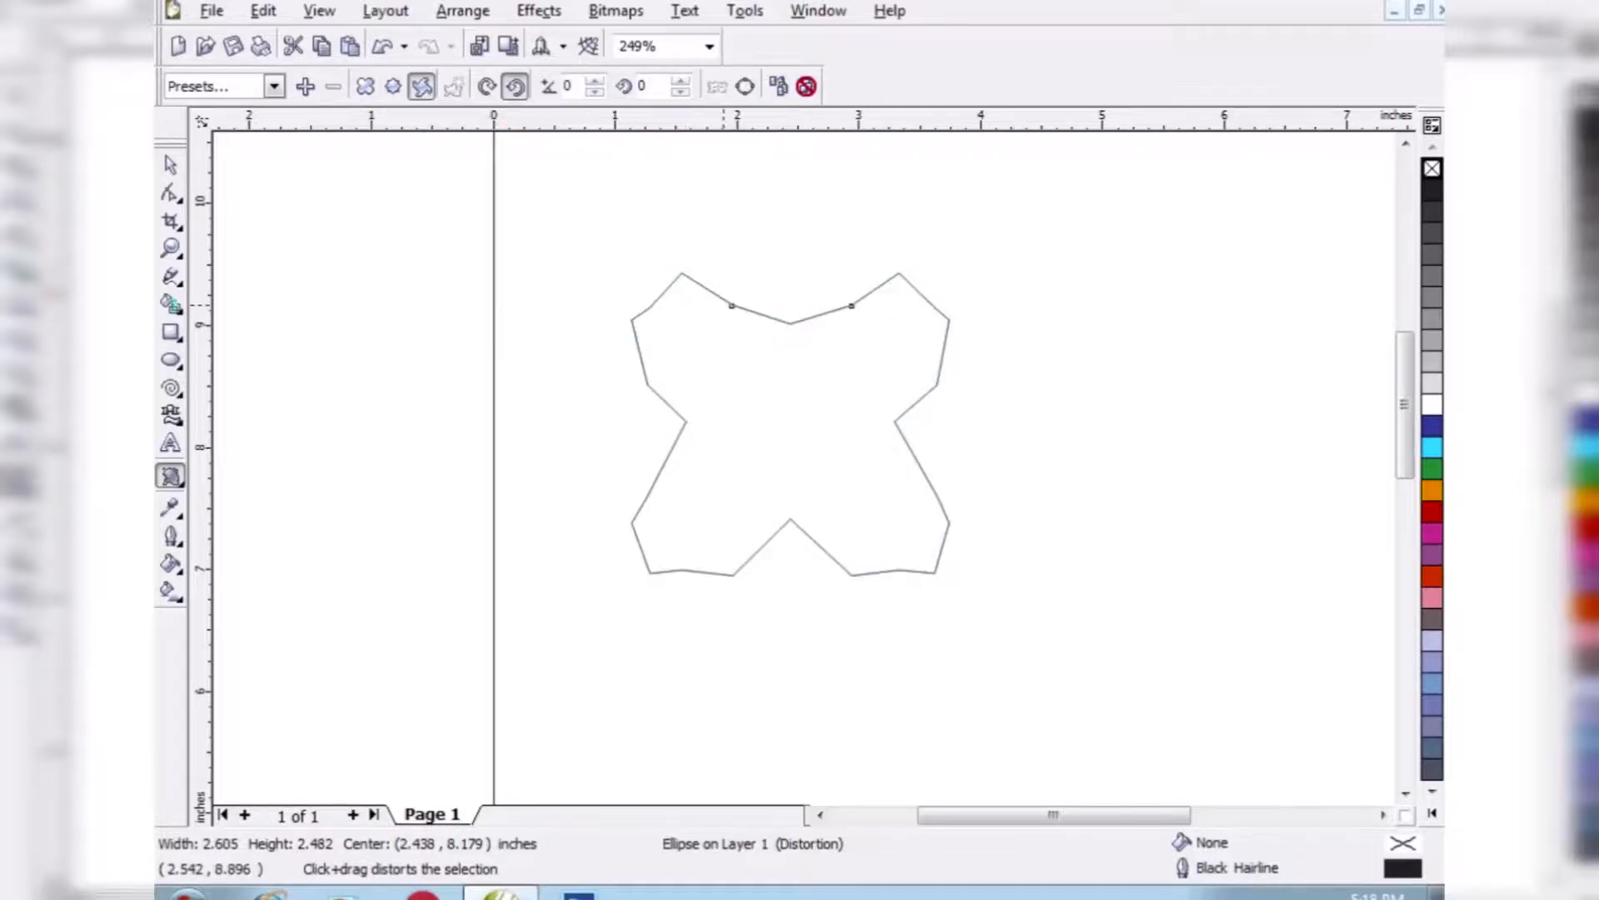
mouse_move(724, 305)
mouse_down()
mouse_move(744, 498)
mouse_move(739, 311)
mouse_up()
- Shift the twisted shape about 0.94 inch to the right on the page and fill it with cyan
click(170, 165)
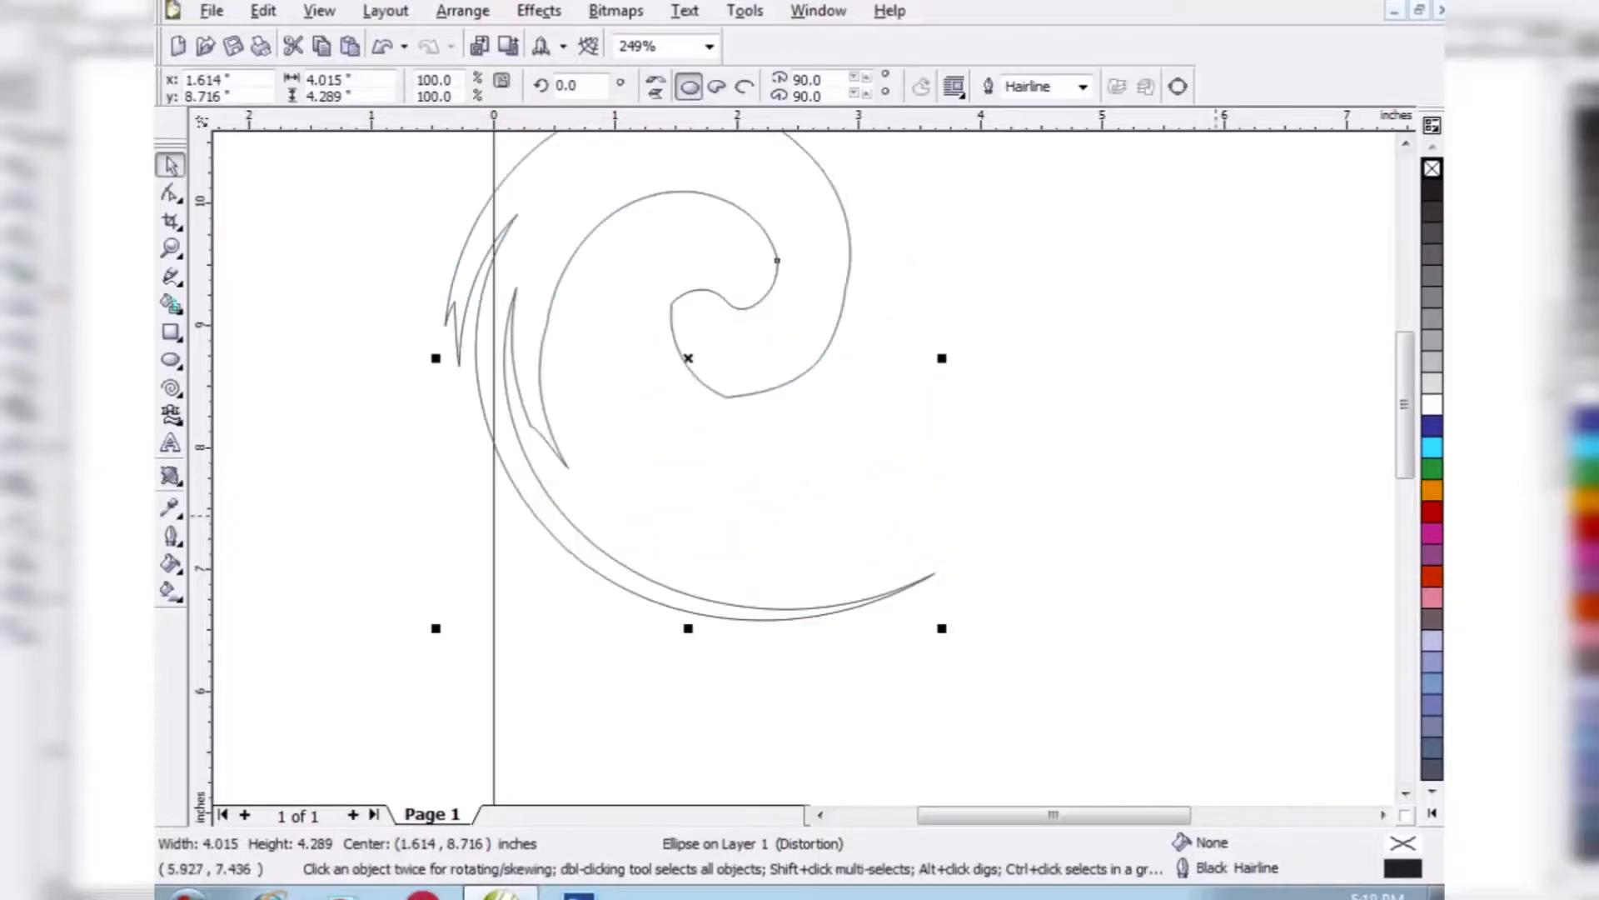
drag(1405, 437, 1406, 411)
drag(688, 476, 803, 476)
click(1432, 448)
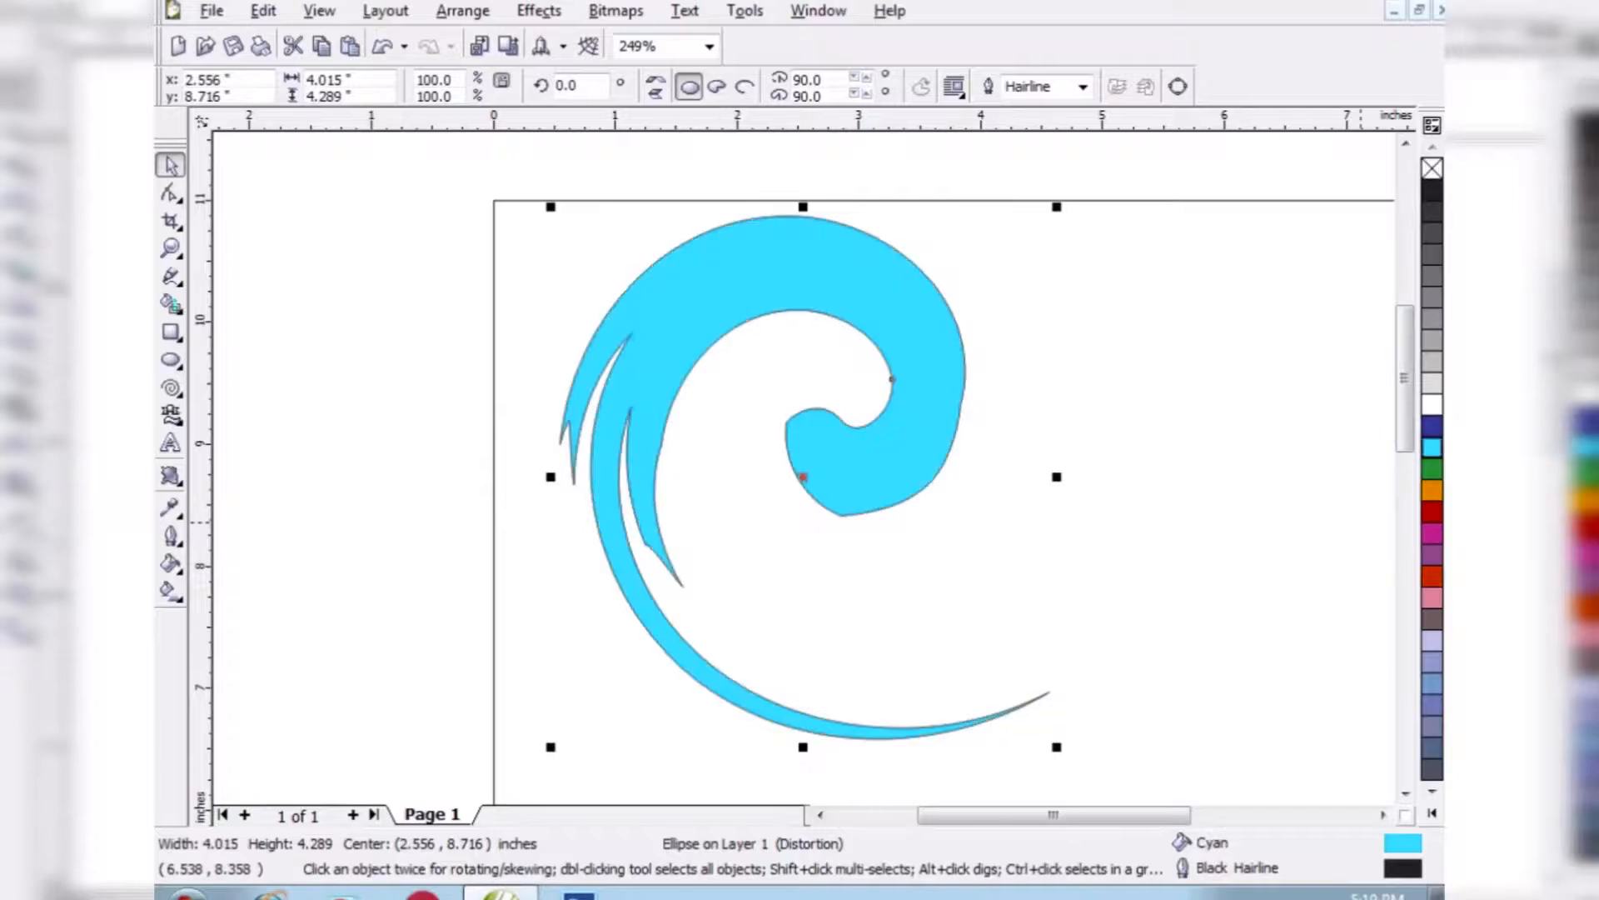
- Delete the cyan twisted shape and draw a rectangle about 2.07 by 1.86 inches
key(Delete)
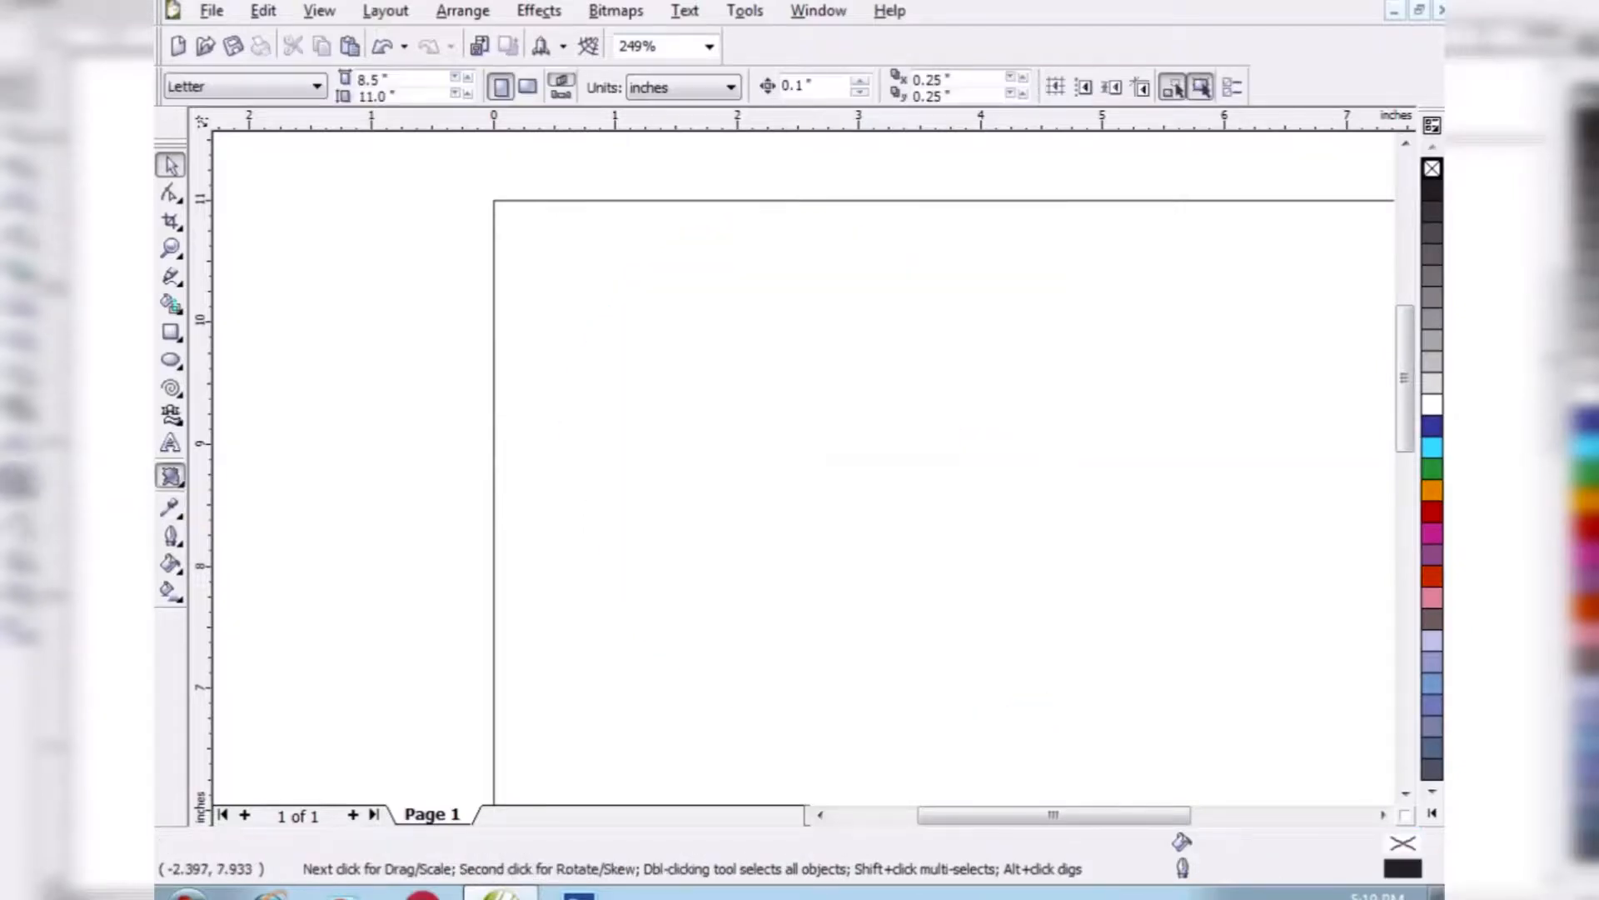
click(171, 332)
drag(708, 366, 960, 593)
- Apply a twister distortion preset to the rectangle
click(171, 476)
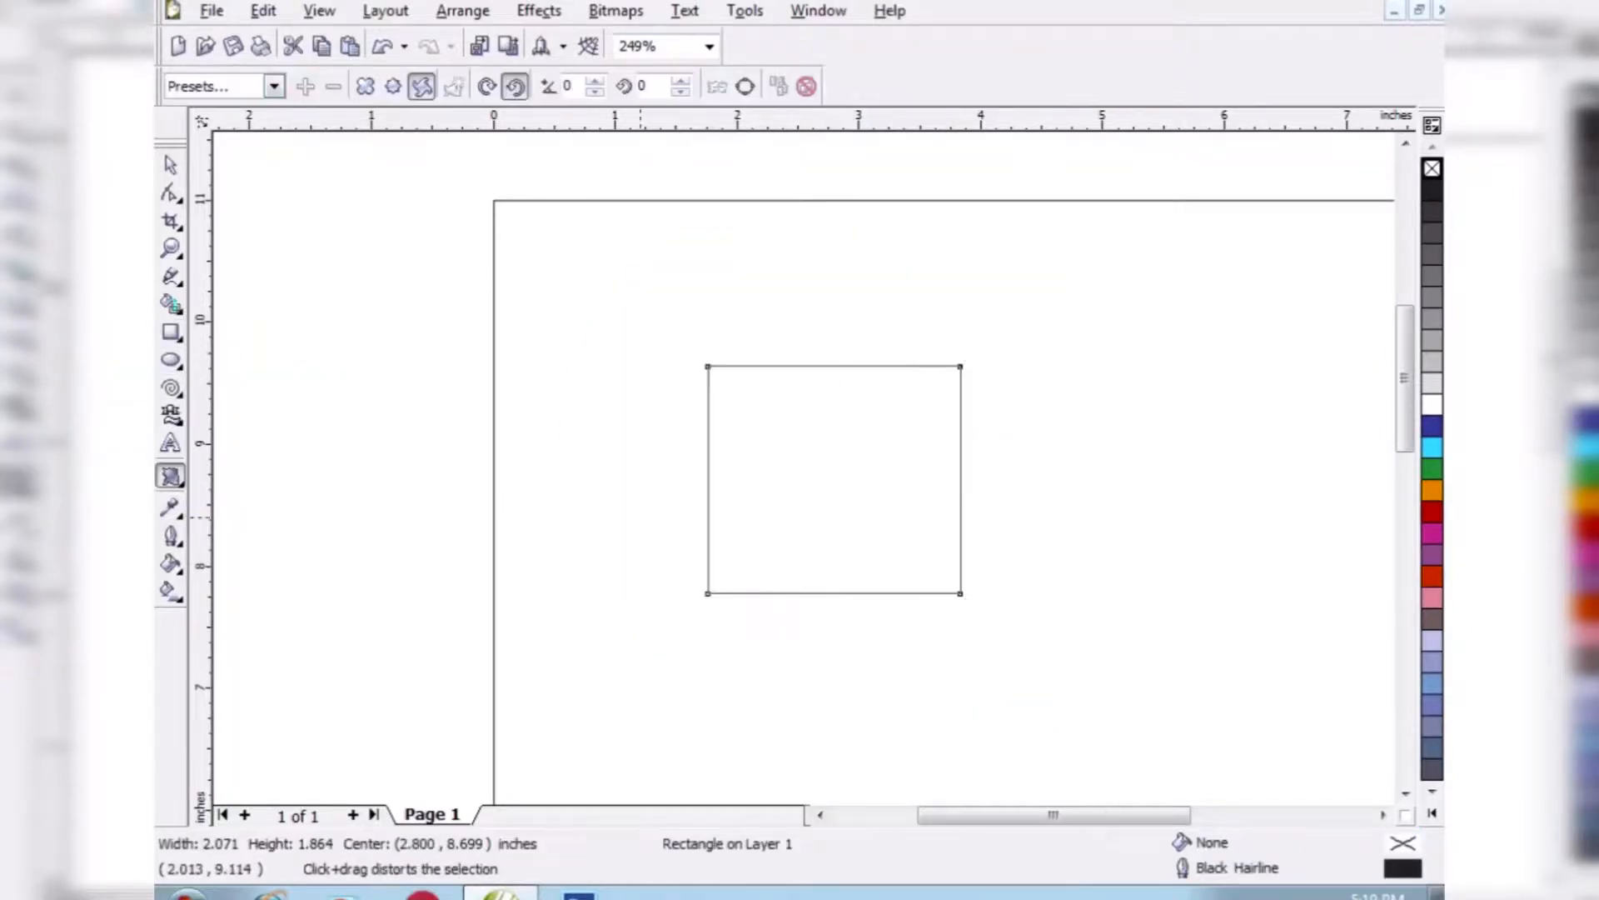
click(274, 87)
click(199, 223)
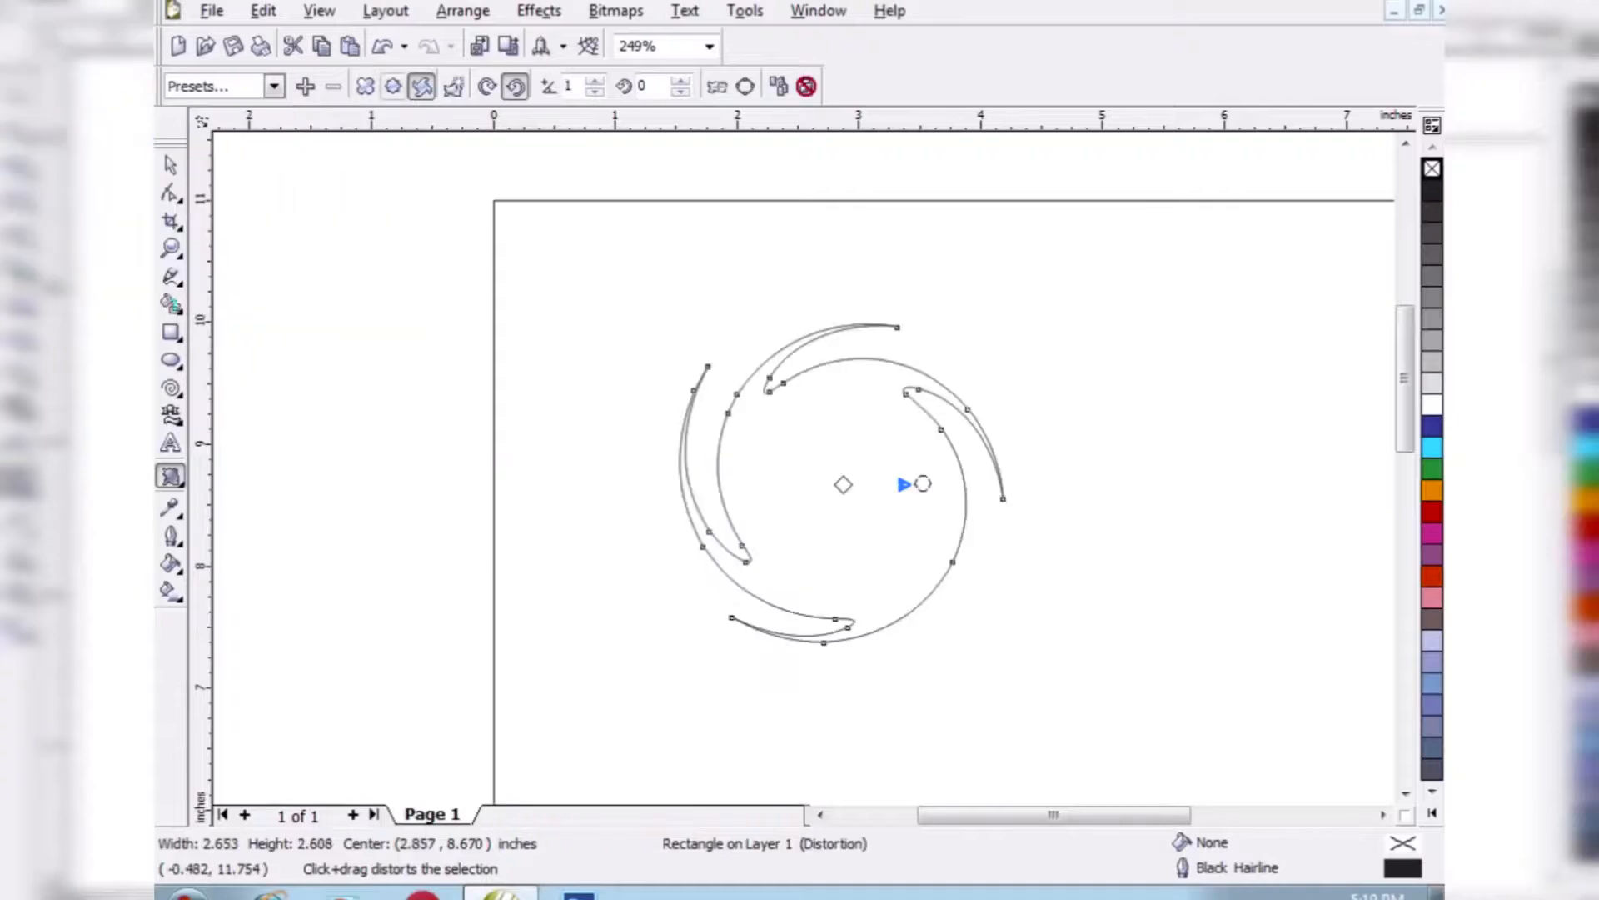
- Add a zipper distortion with amplitude 2 to the twisted rectangle and raise its frequency
click(393, 85)
click(546, 85)
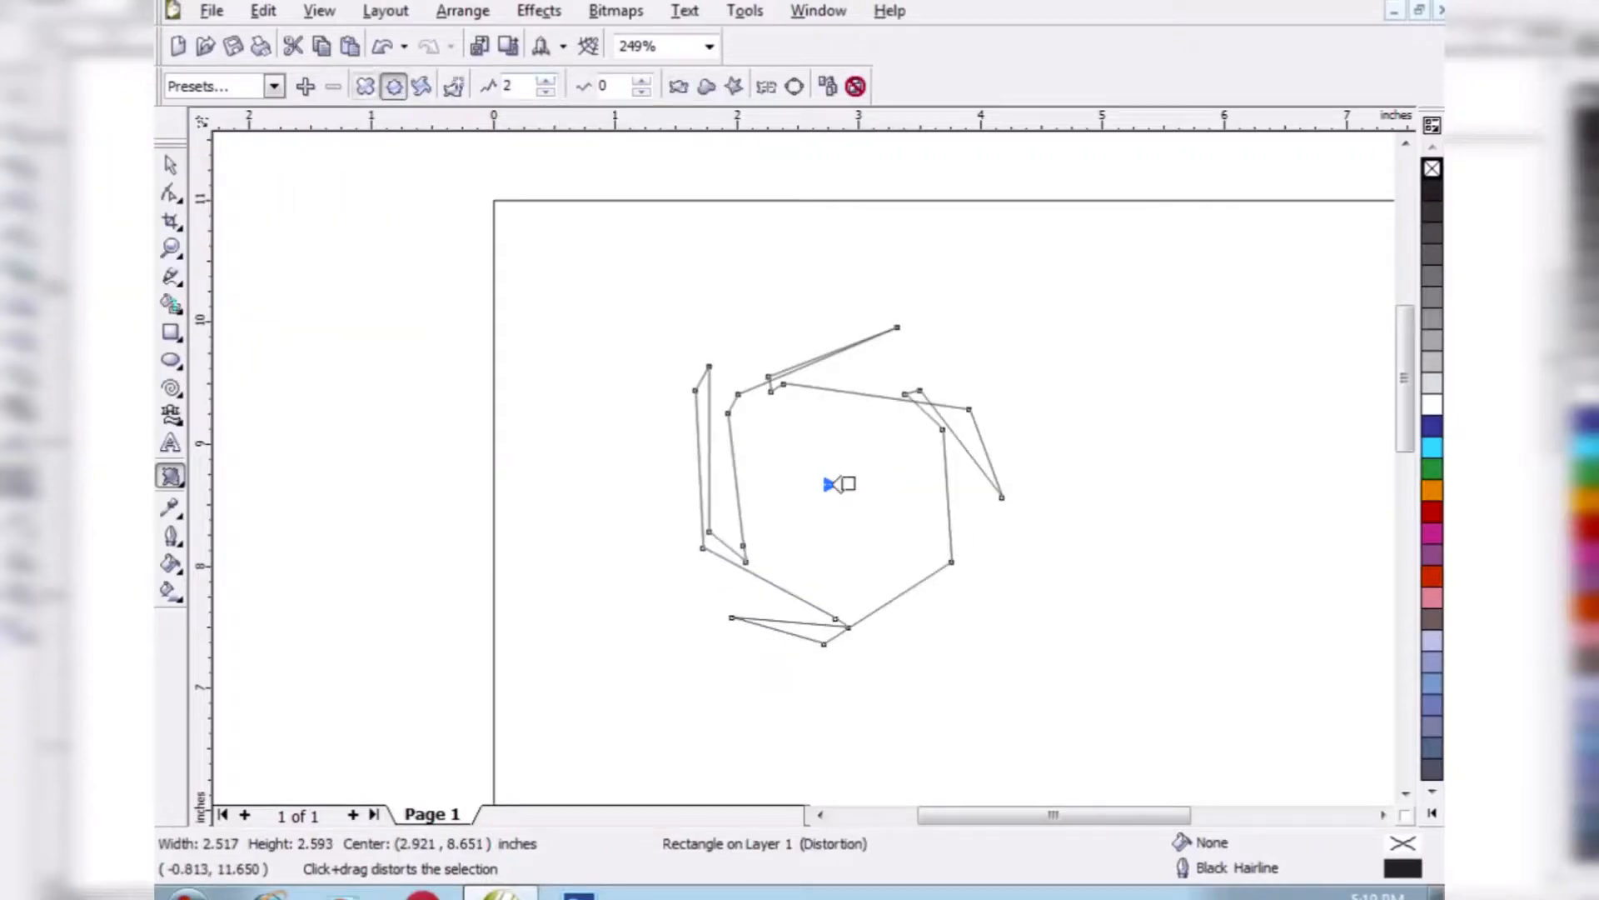
click(641, 81)
click(641, 81)
click(641, 81)
click(641, 81)
click(642, 81)
click(171, 165)
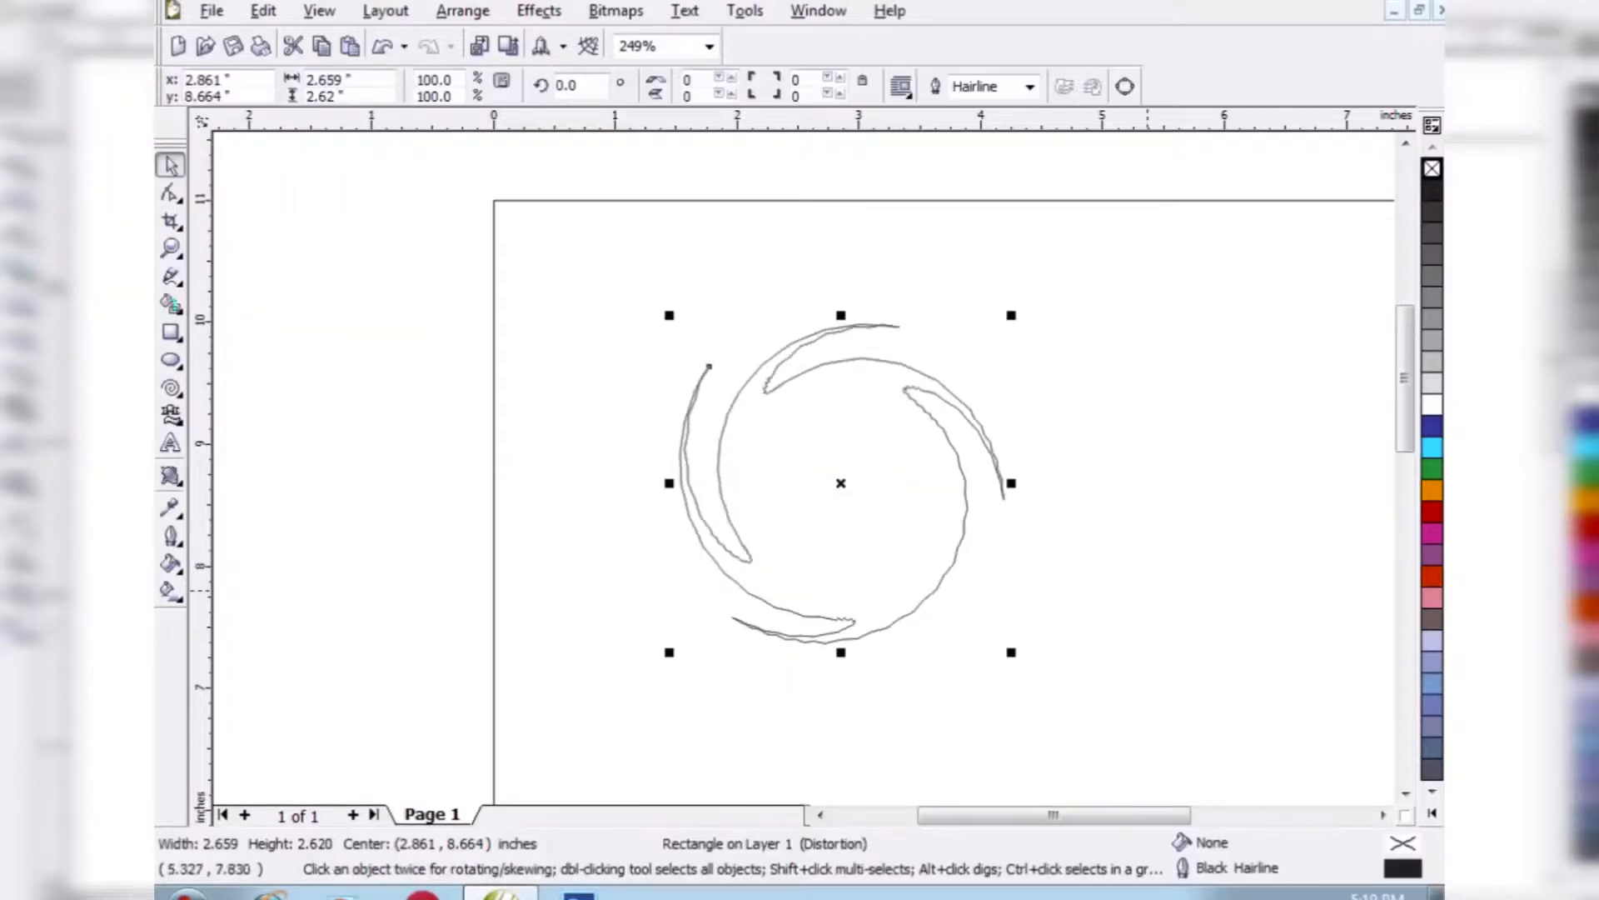
- Delete the distorted rectangle and draw a new one about 1.7 by 1.6 inches
key(Delete)
click(171, 333)
drag(768, 363, 977, 563)
- Add a preset perspective drop shadow to the rectangle, swing it to an angle of about -9, and set its blend to Normal
click(170, 476)
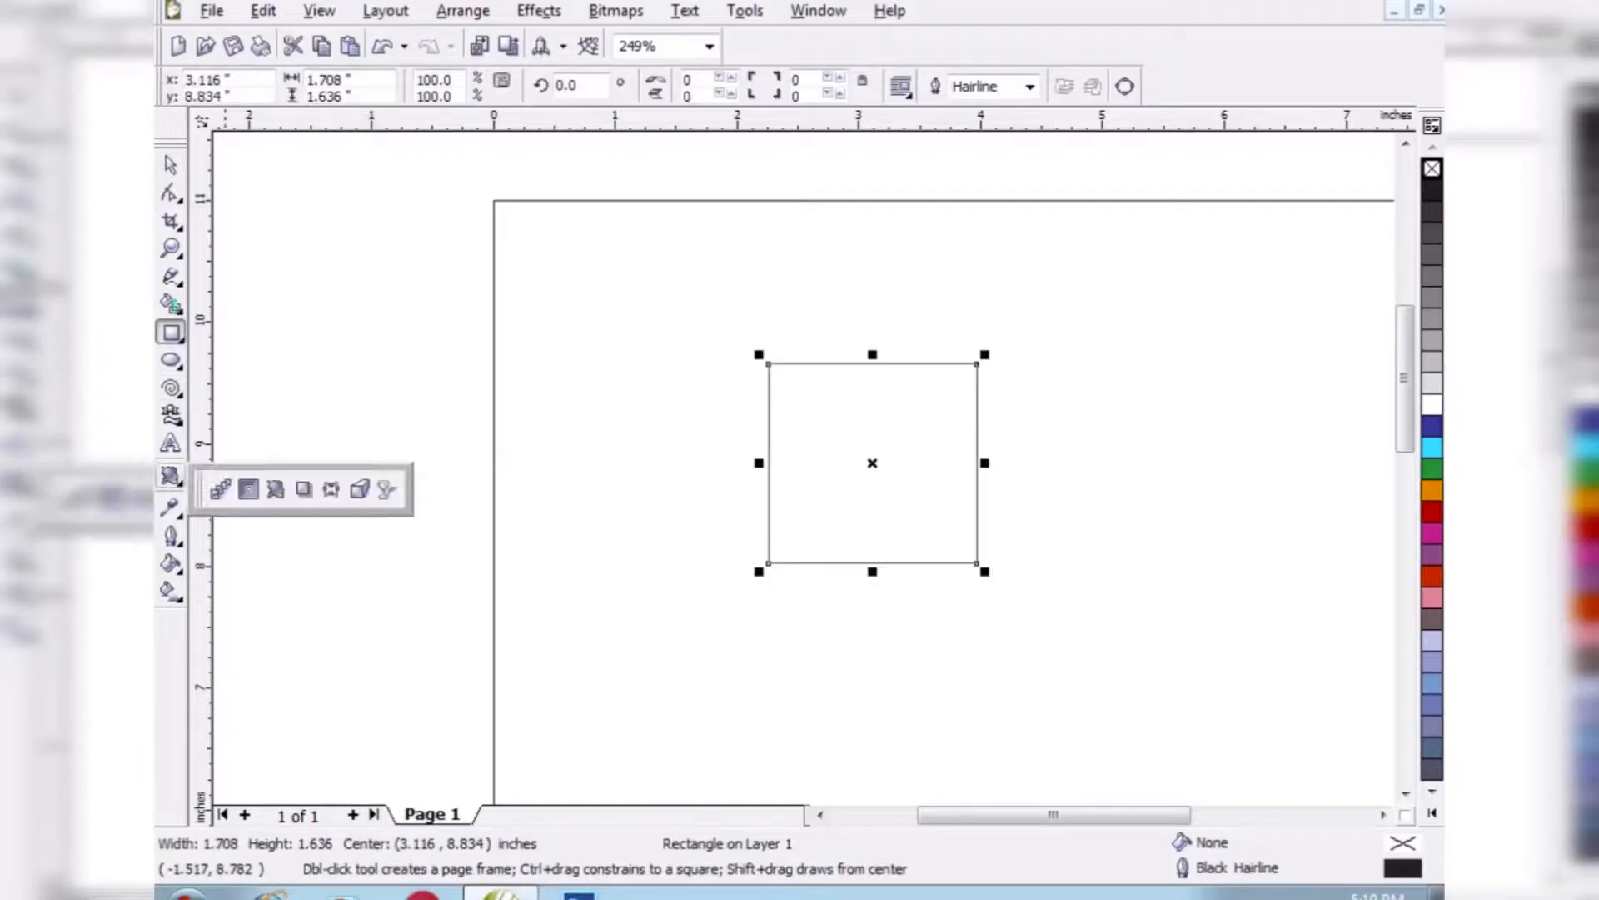
click(303, 488)
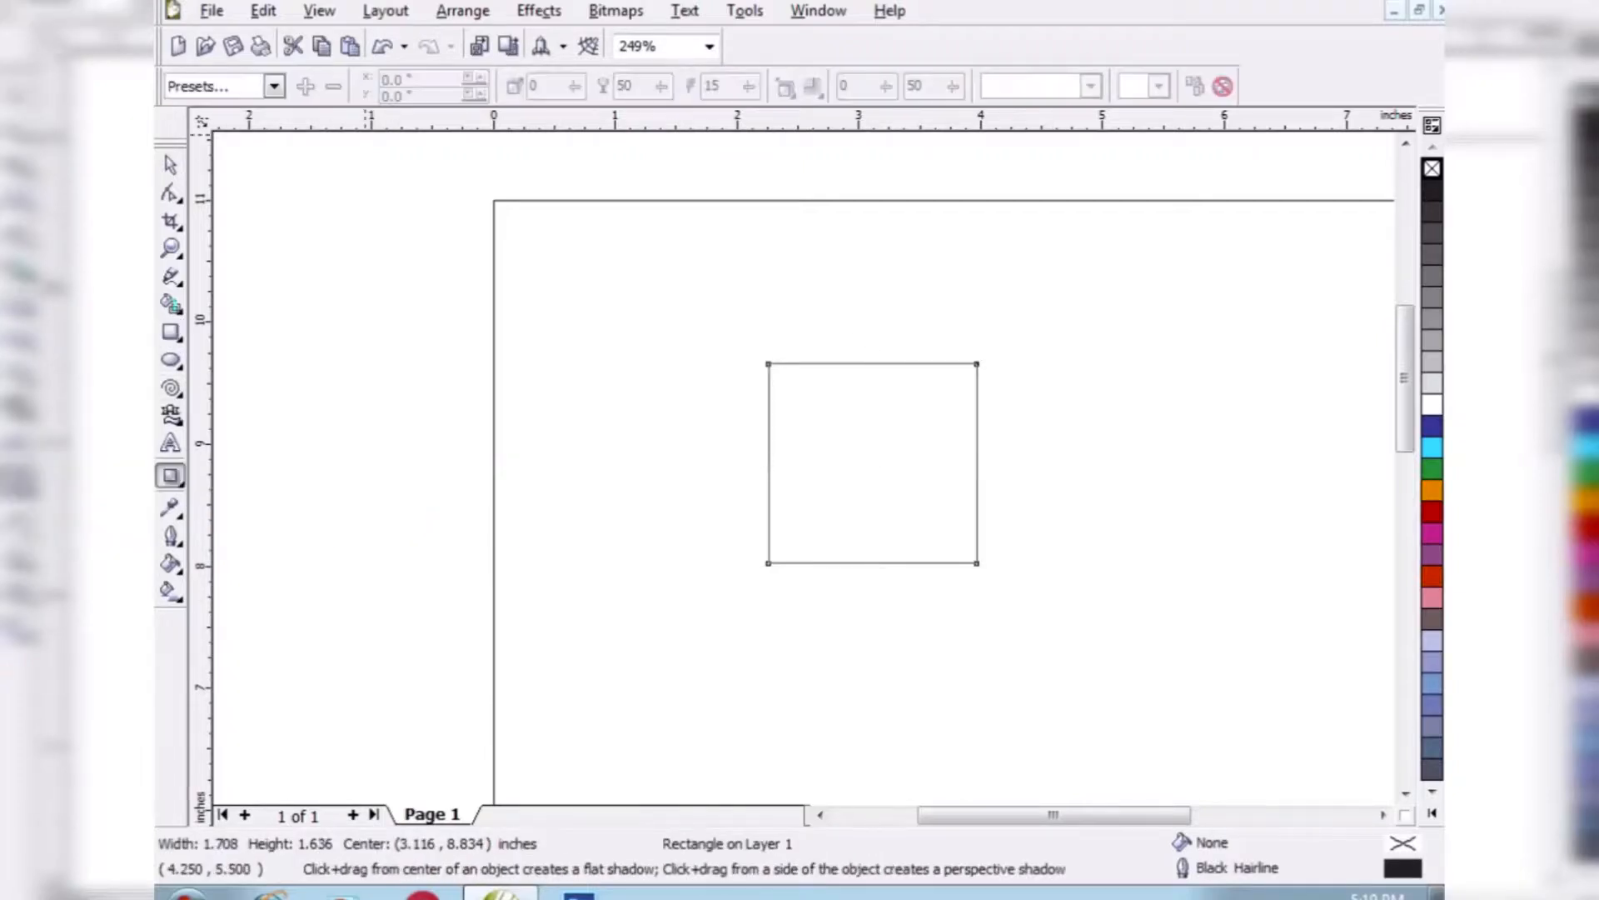
click(274, 86)
click(227, 221)
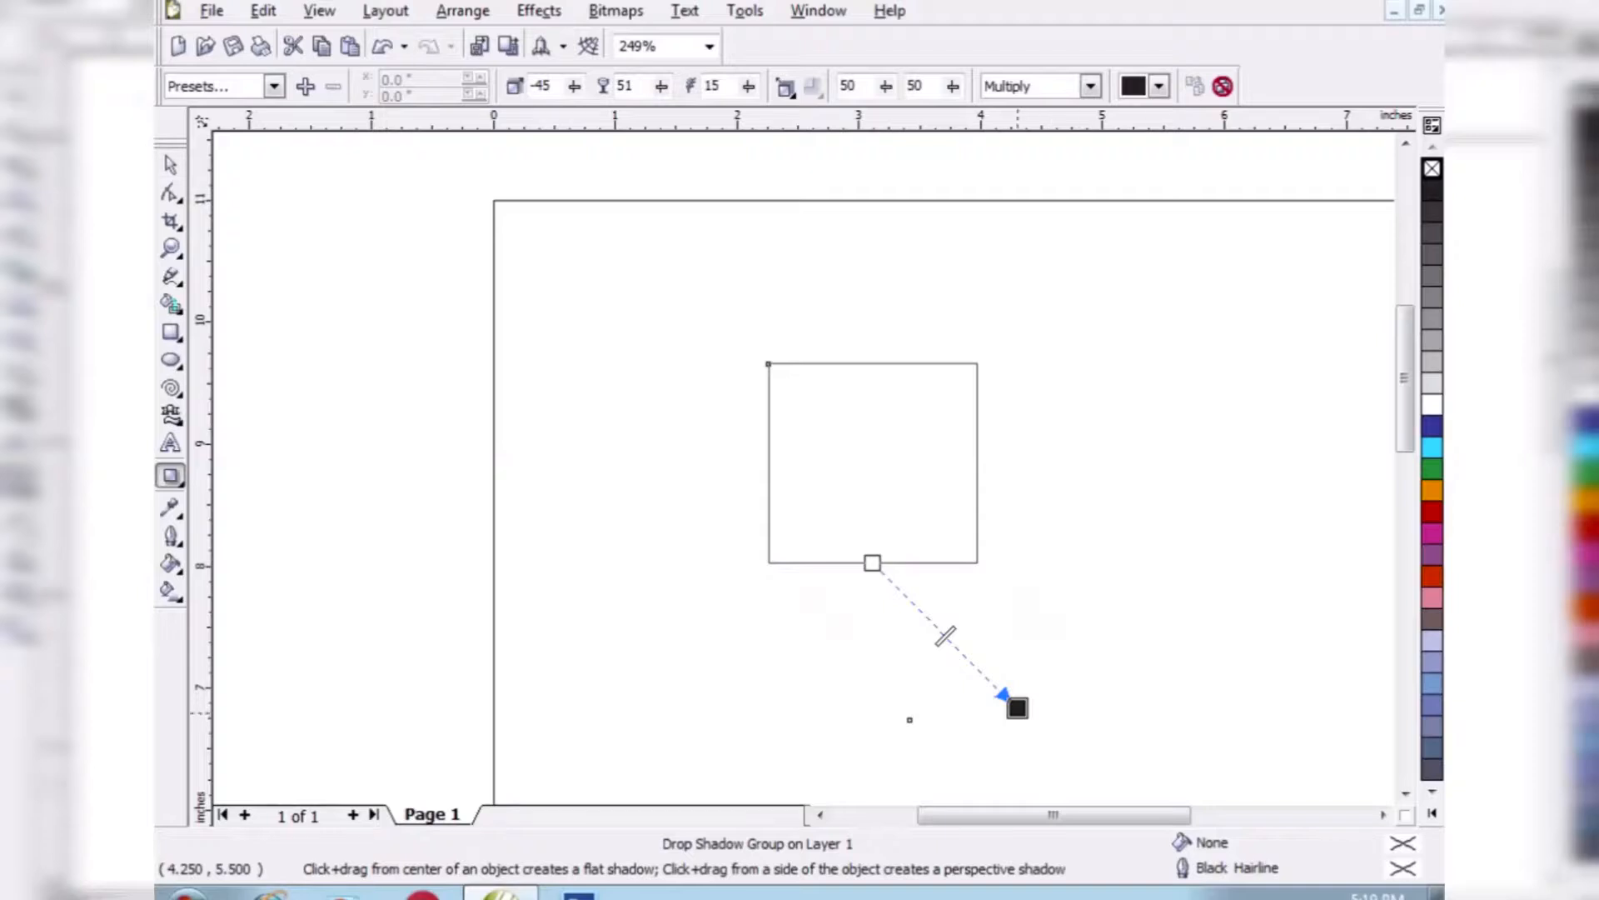
drag(1017, 710, 1143, 615)
click(1090, 86)
click(1010, 106)
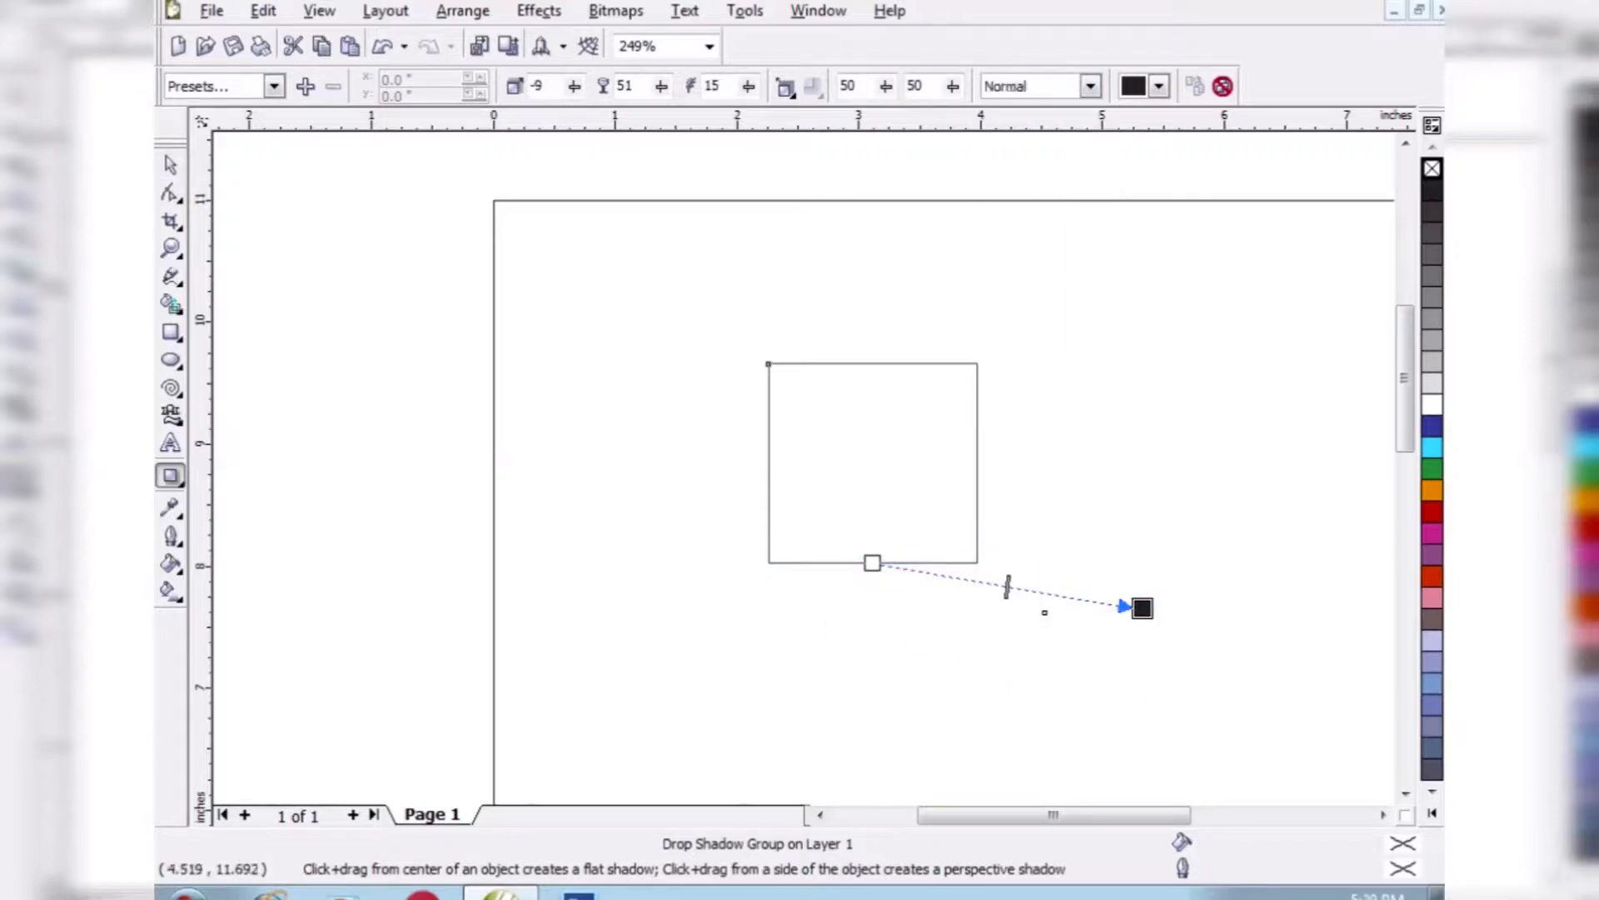
- Fill the shadowed rectangle with dark grayish brown after trying blue and magenta
click(171, 165)
click(1432, 426)
click(1431, 533)
click(1432, 619)
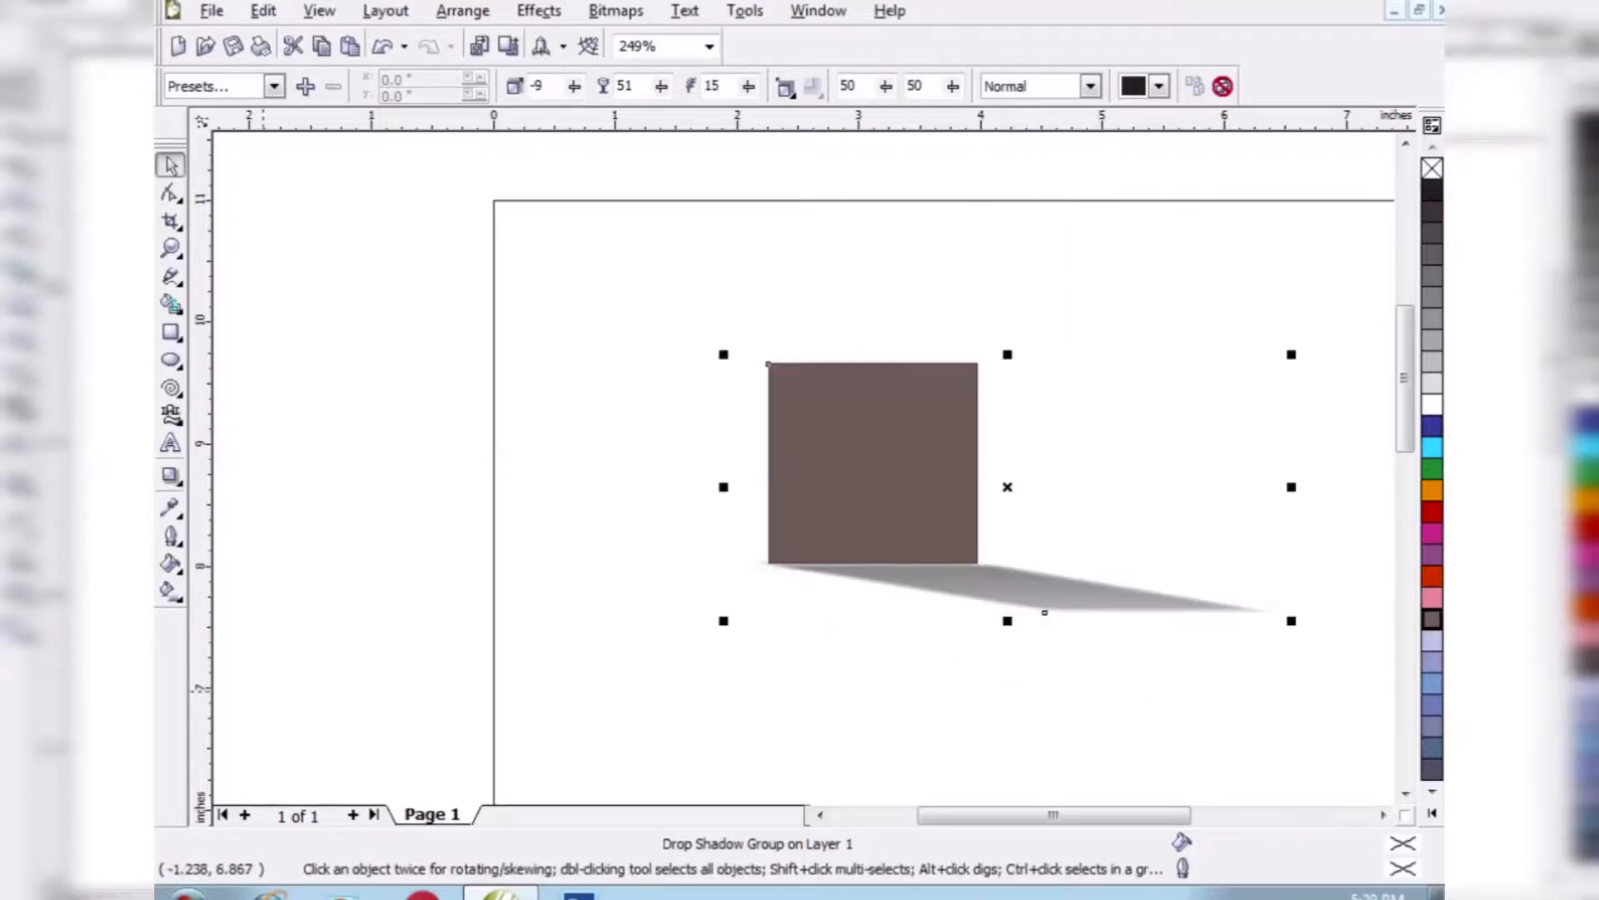
click(171, 476)
click(274, 86)
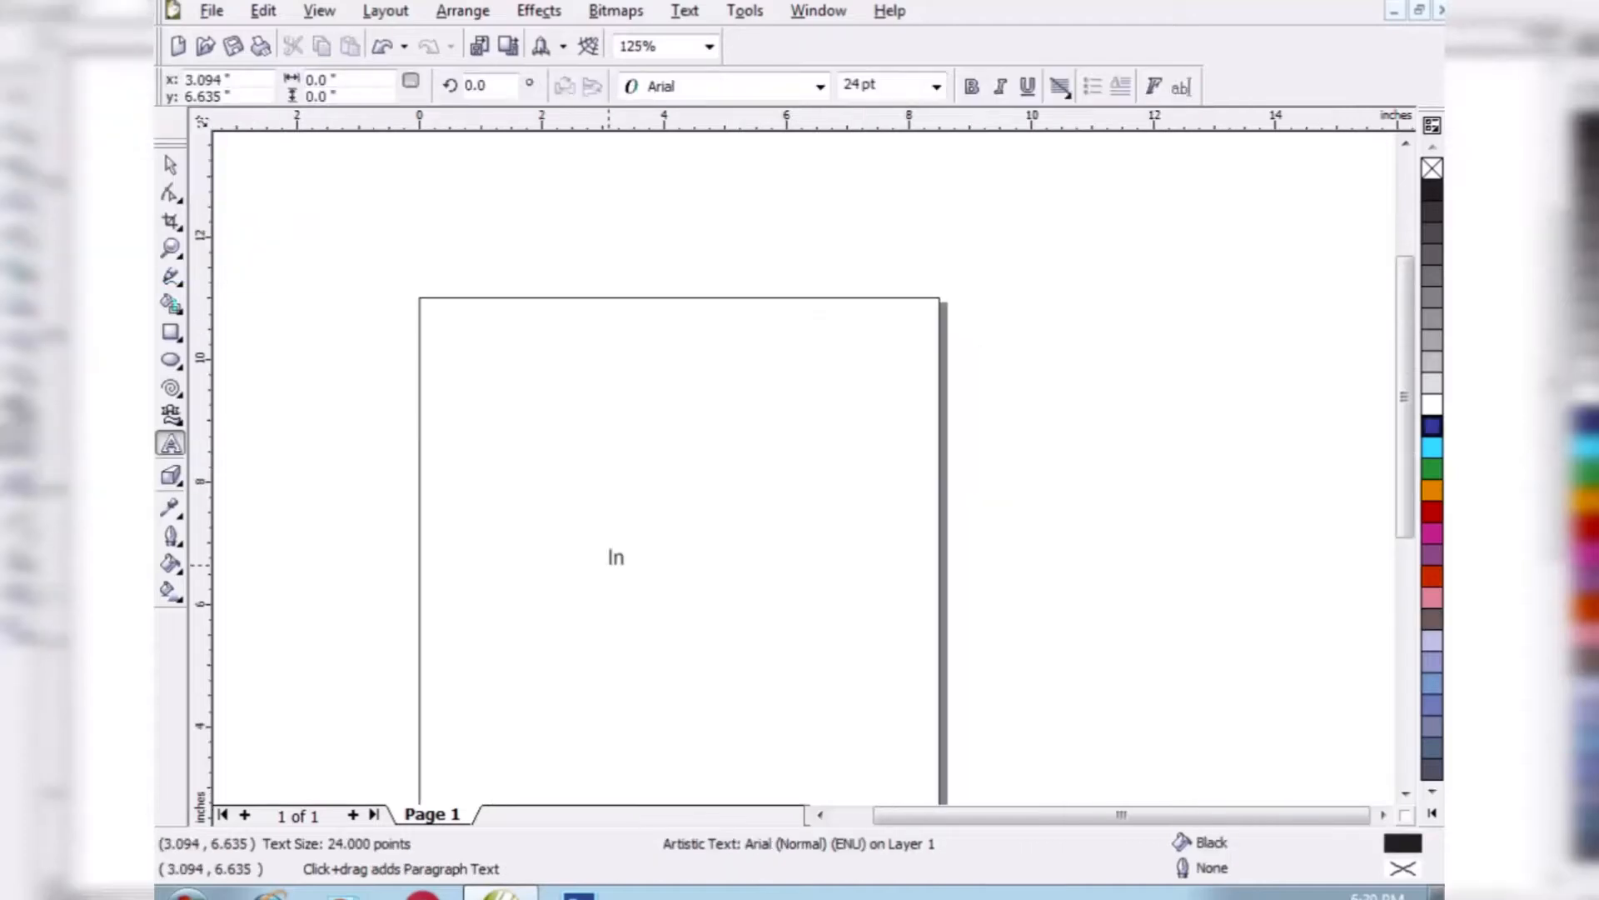
- Enlarge the text "India" to about 112.5 pt and apply an envelope that stretches its upper-right part outward
click(171, 165)
drag(659, 573, 821, 631)
click(179, 483)
click(333, 489)
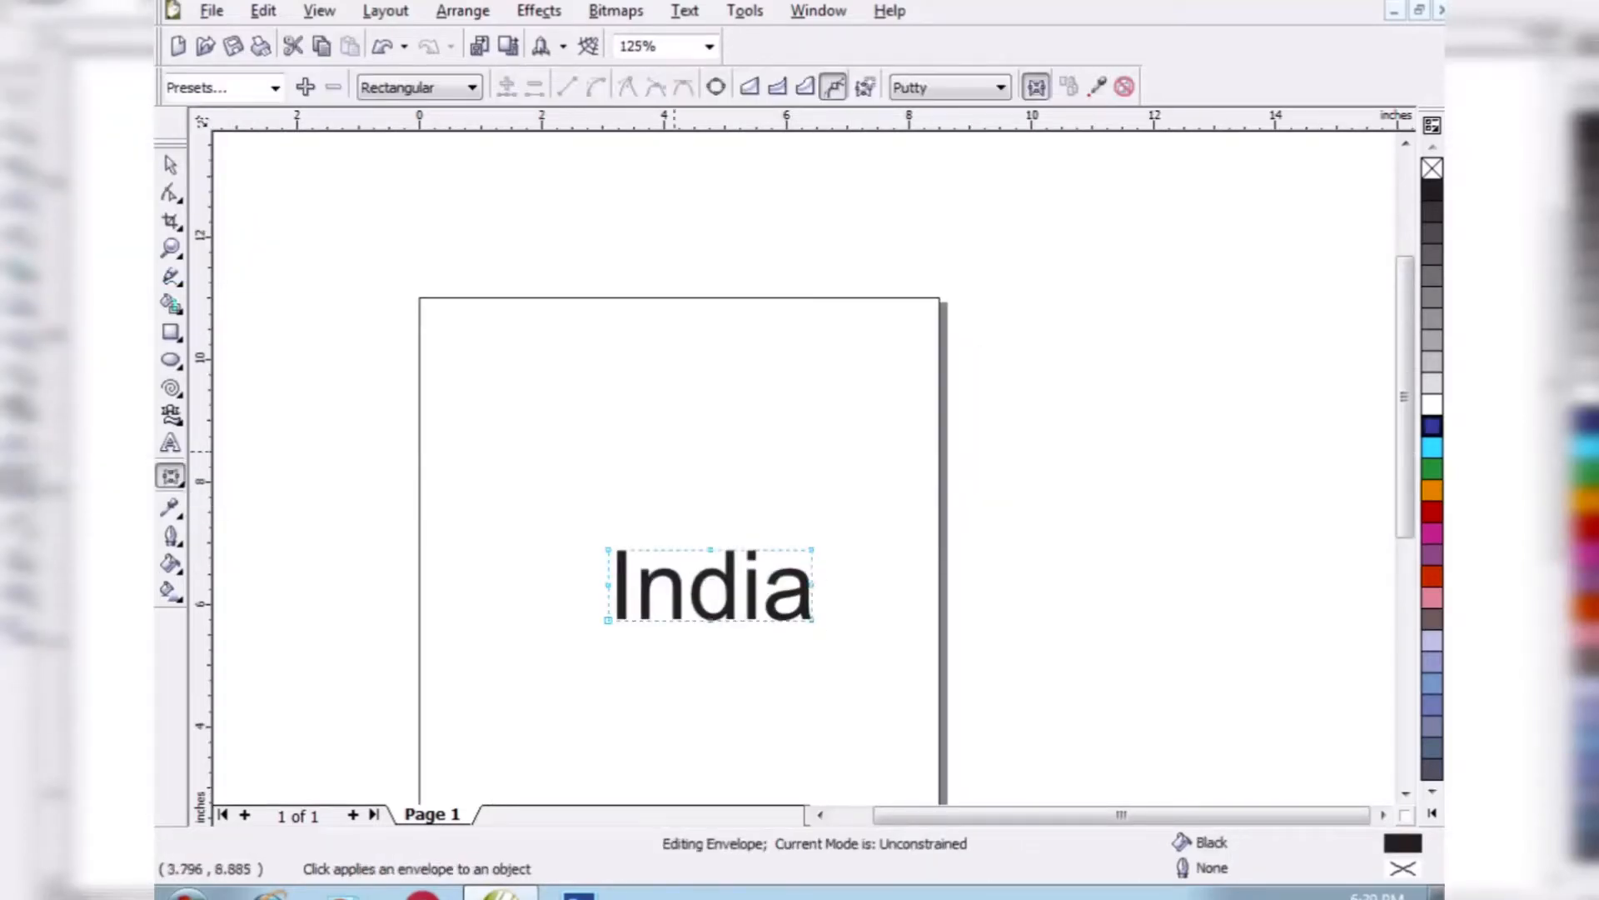
drag(710, 548, 841, 485)
drag(811, 572, 892, 547)
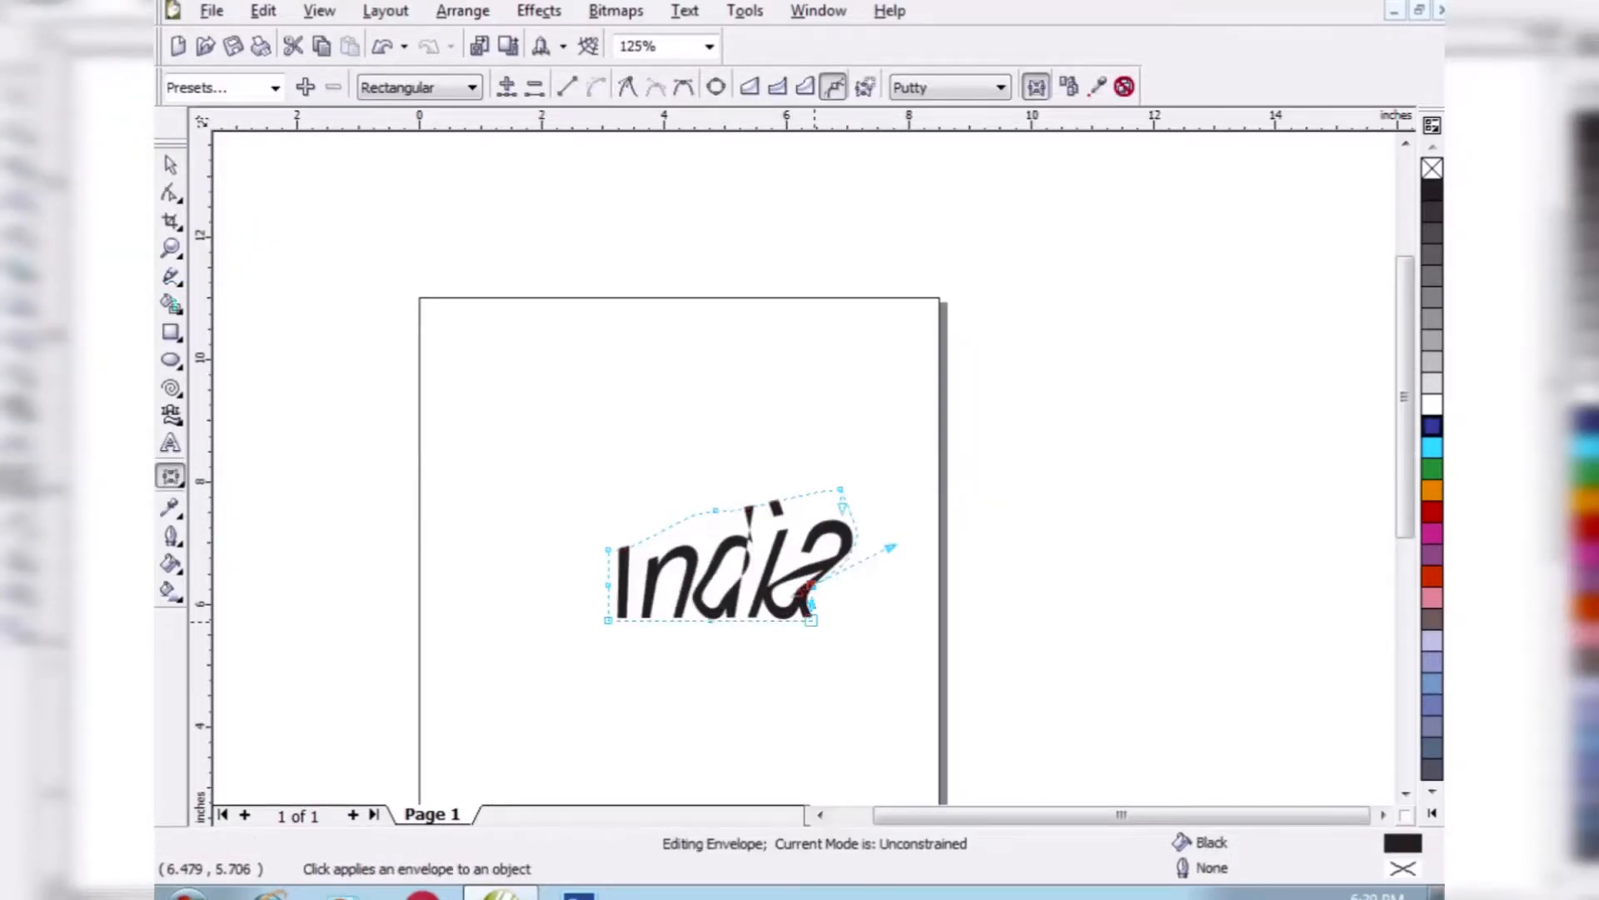
- Reshape the text envelope by pulling its corner nodes outward and its upper middle and left middle nodes inward
drag(812, 620, 846, 626)
drag(608, 550, 593, 471)
drag(608, 620, 586, 665)
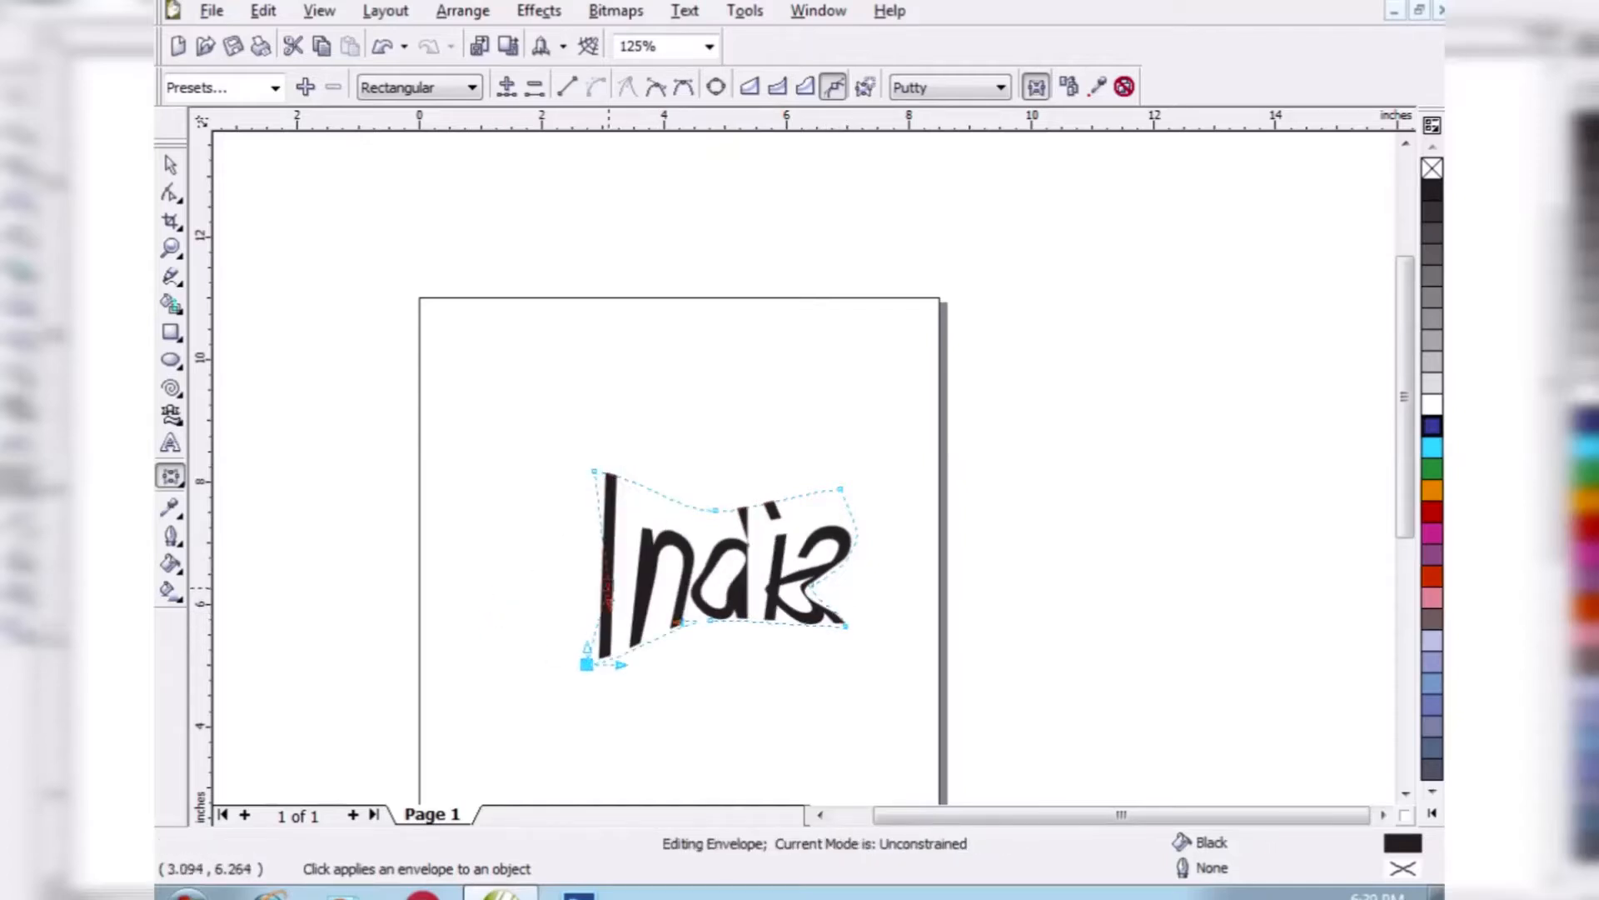
drag(608, 585, 639, 572)
drag(716, 510, 686, 554)
drag(594, 472, 450, 412)
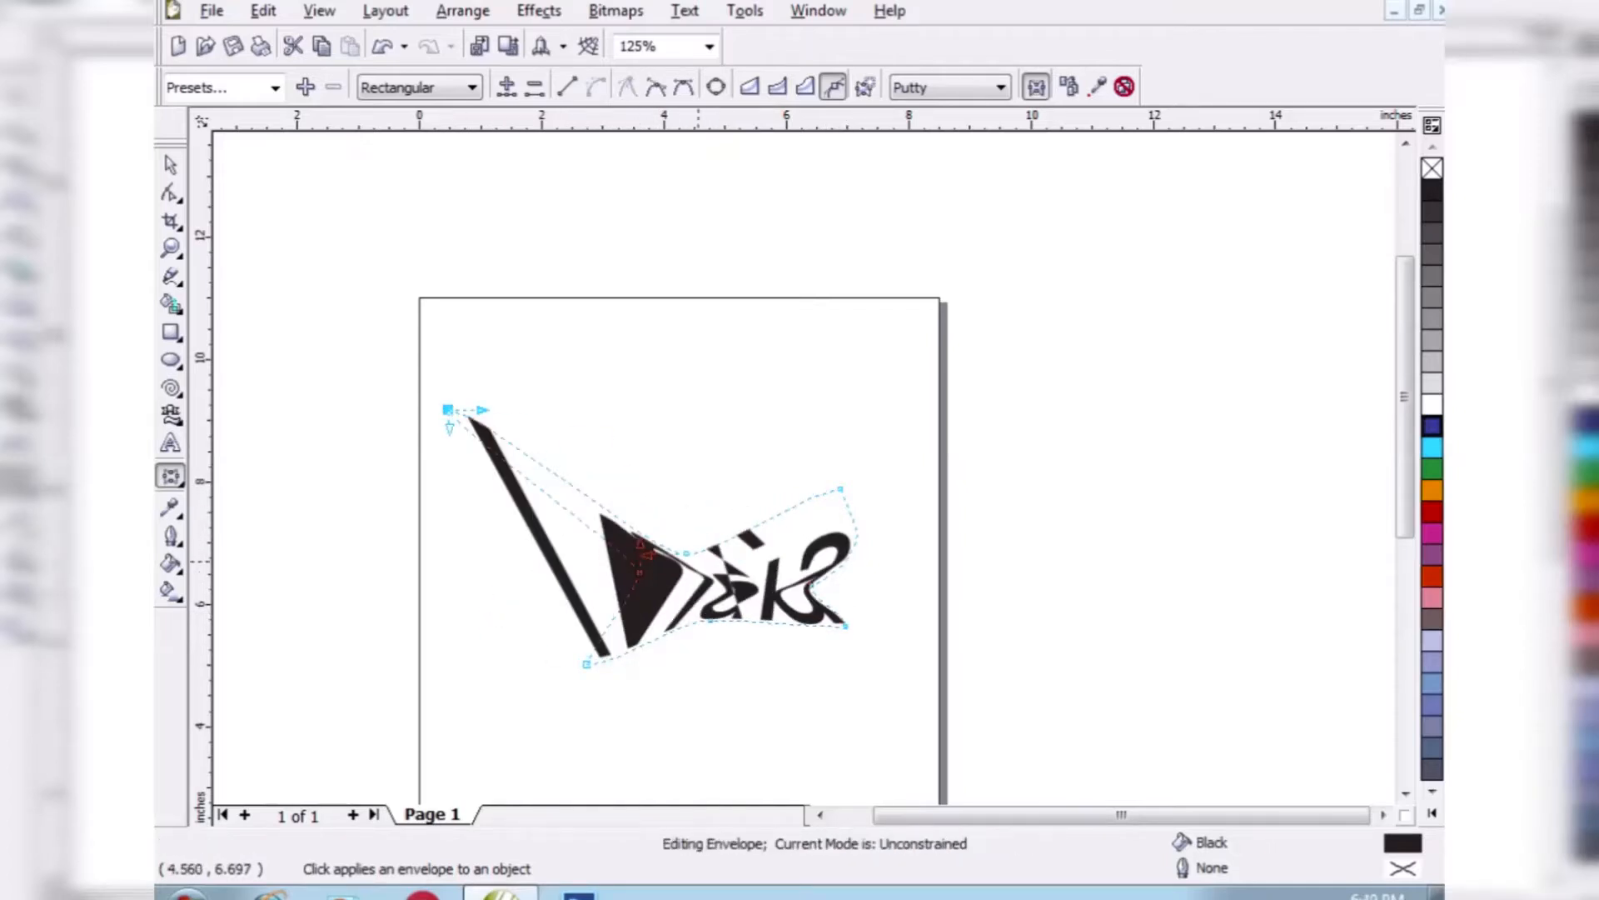
- Move the envelope's left middle node outward and stretch its right side and upper-right corner outward
drag(639, 572, 539, 572)
drag(872, 652, 887, 661)
drag(812, 588, 877, 566)
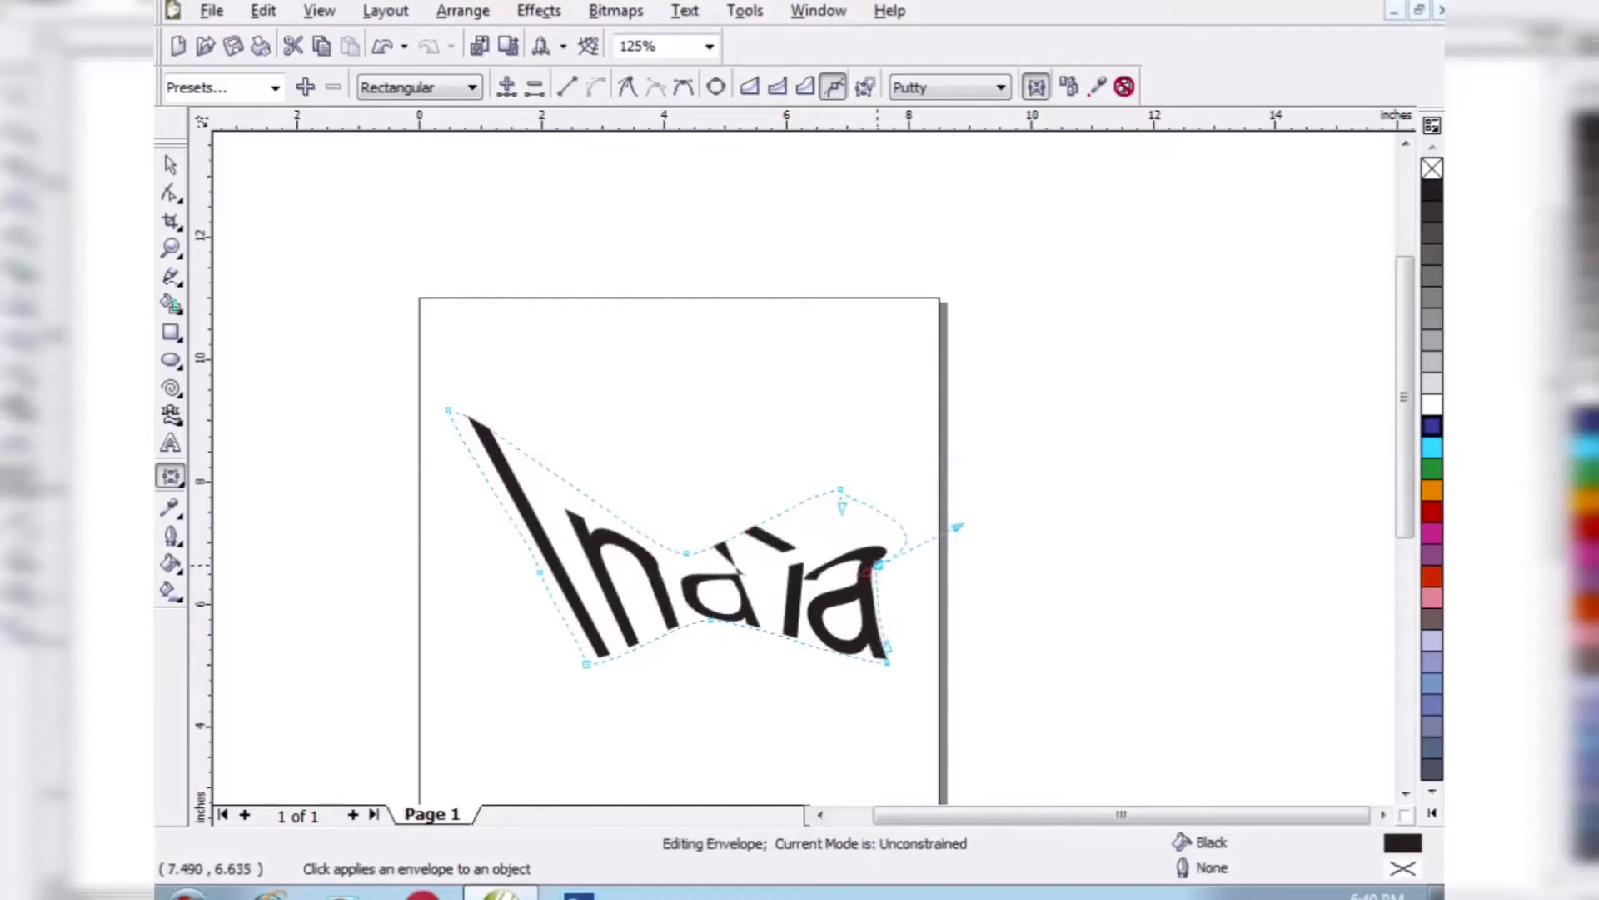
drag(840, 489, 872, 418)
click(171, 165)
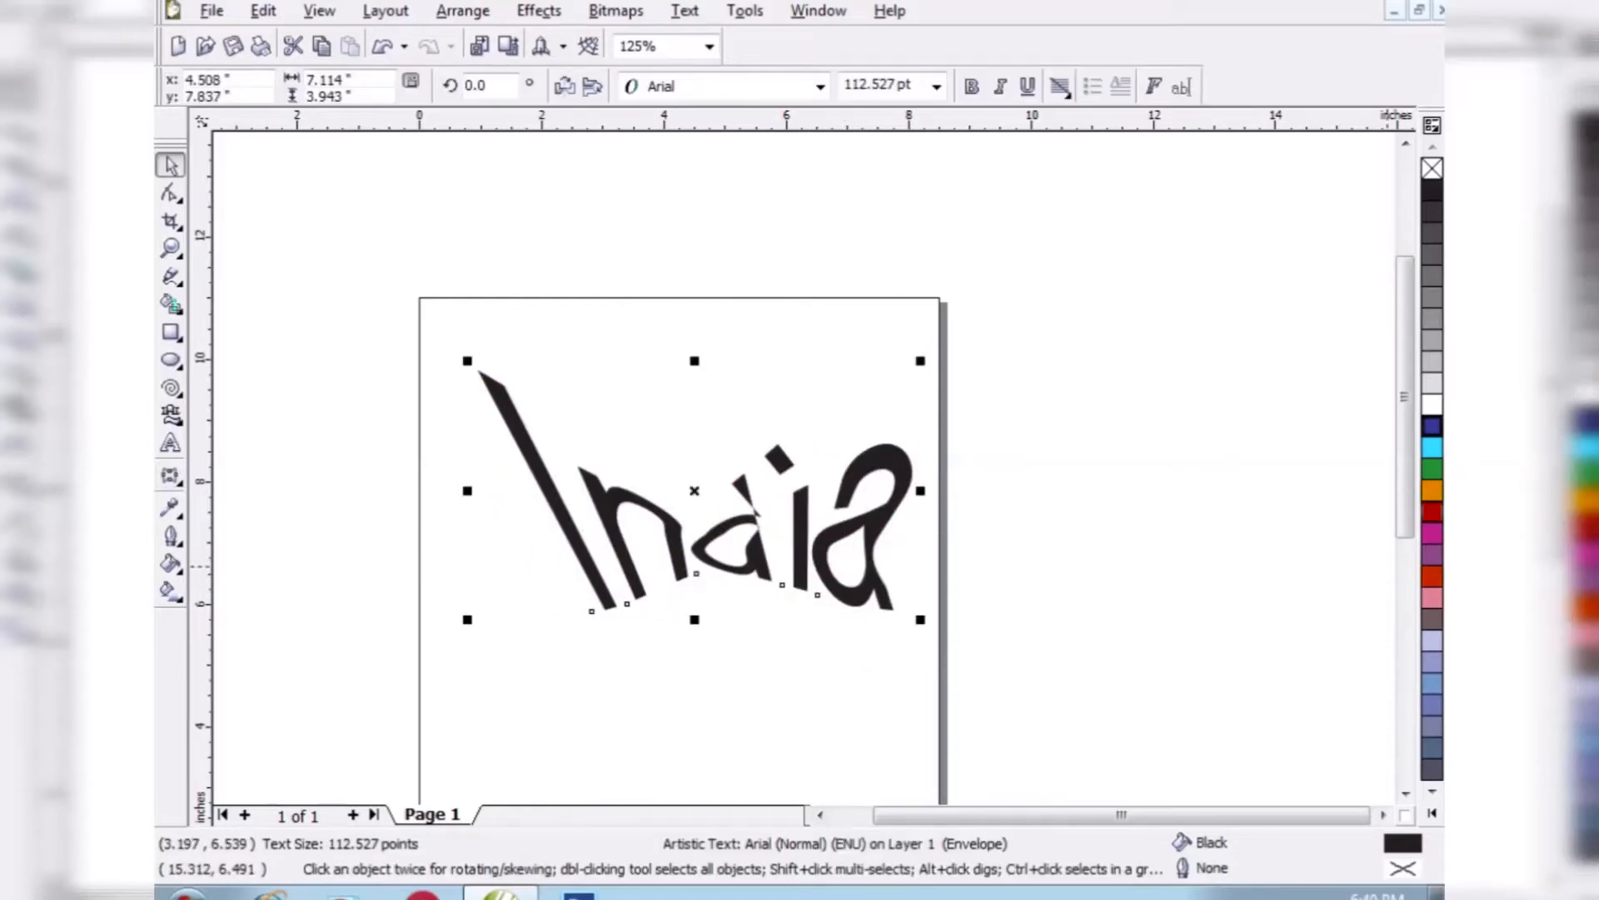
- Delete the warped text and draw a cyan-filled rectangle about 2.7 by 2.5 inches
key(Delete)
key(F6)
drag(575, 491, 740, 641)
key(space)
click(1432, 448)
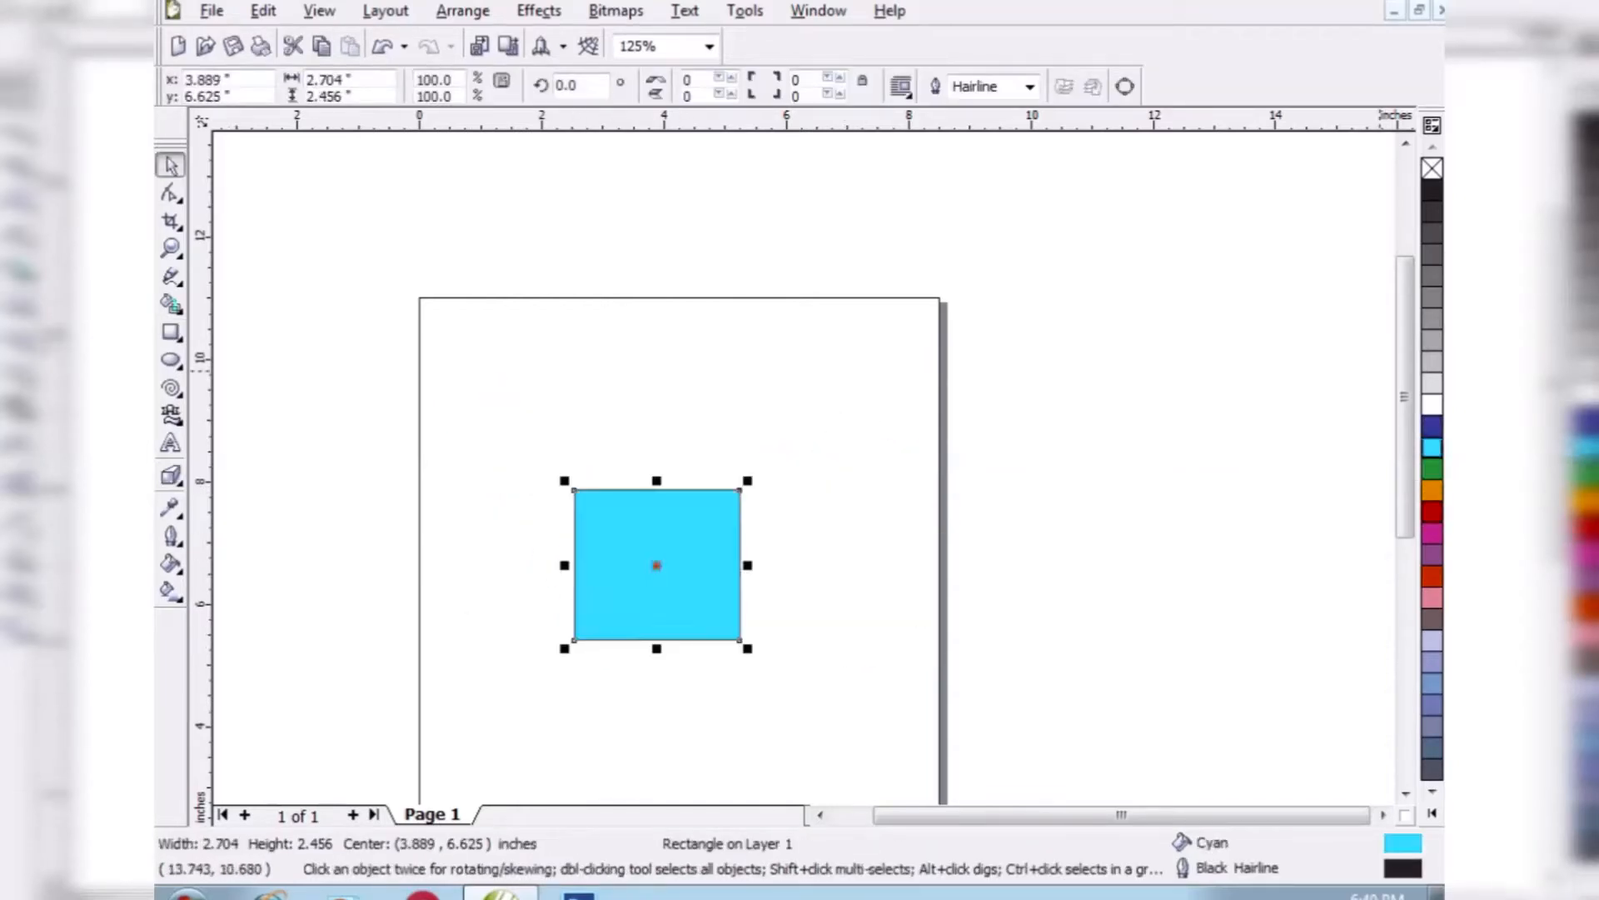
- Extrude the cyan rectangle with a preset that recedes toward the upper right
click(170, 476)
click(274, 86)
click(217, 142)
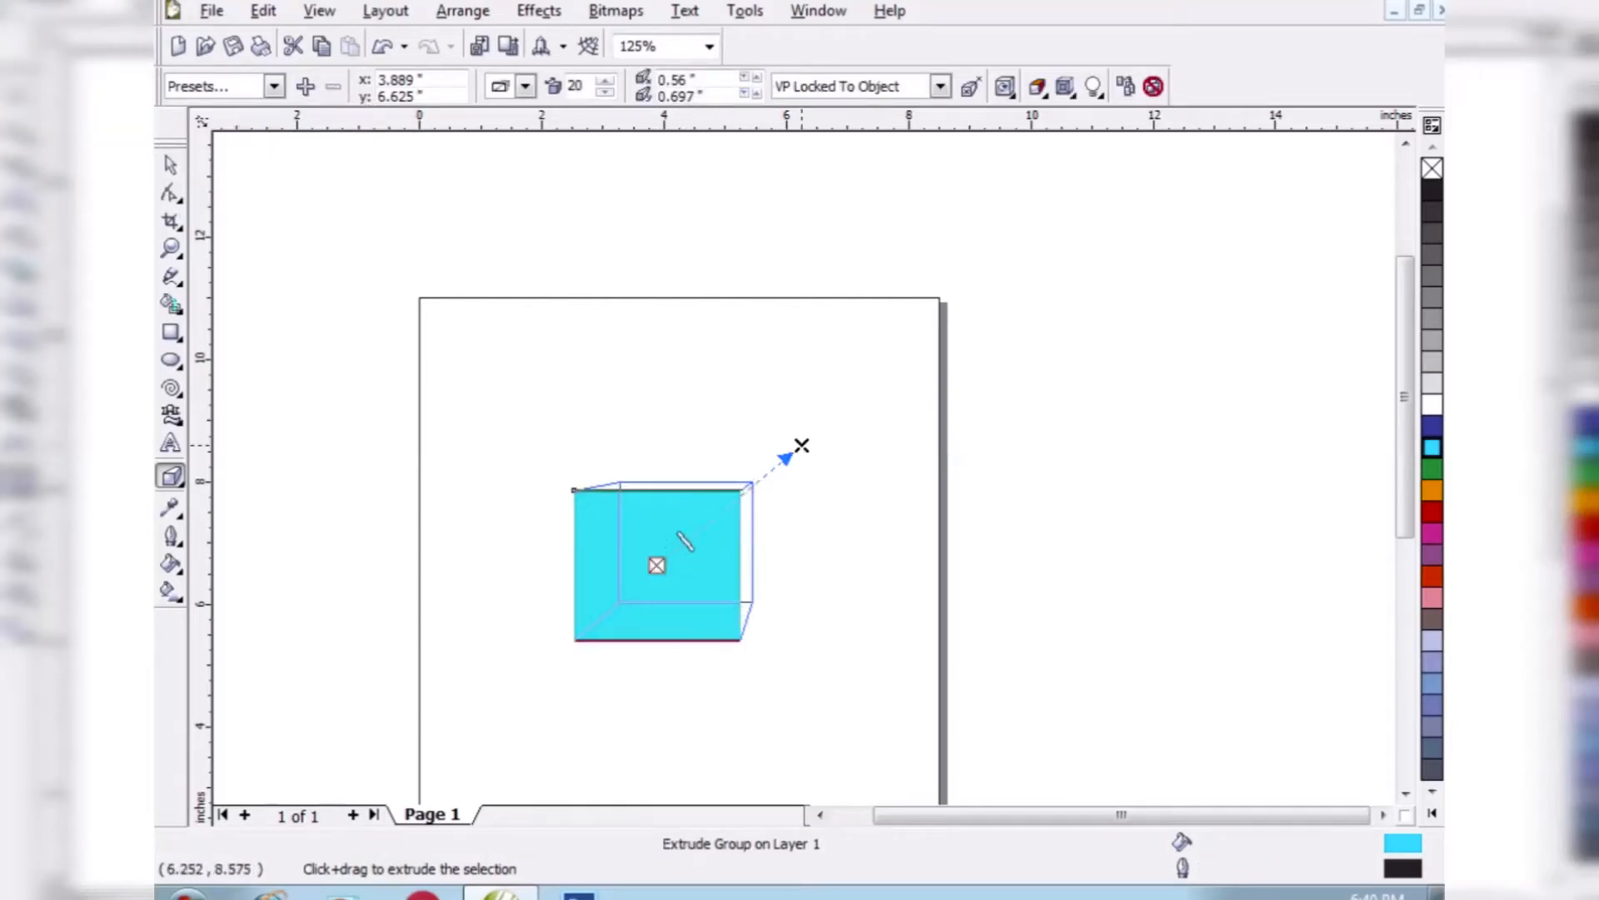
- Give the extrusion's sides a solid red color
click(1037, 86)
click(1088, 168)
click(1156, 205)
click(1108, 250)
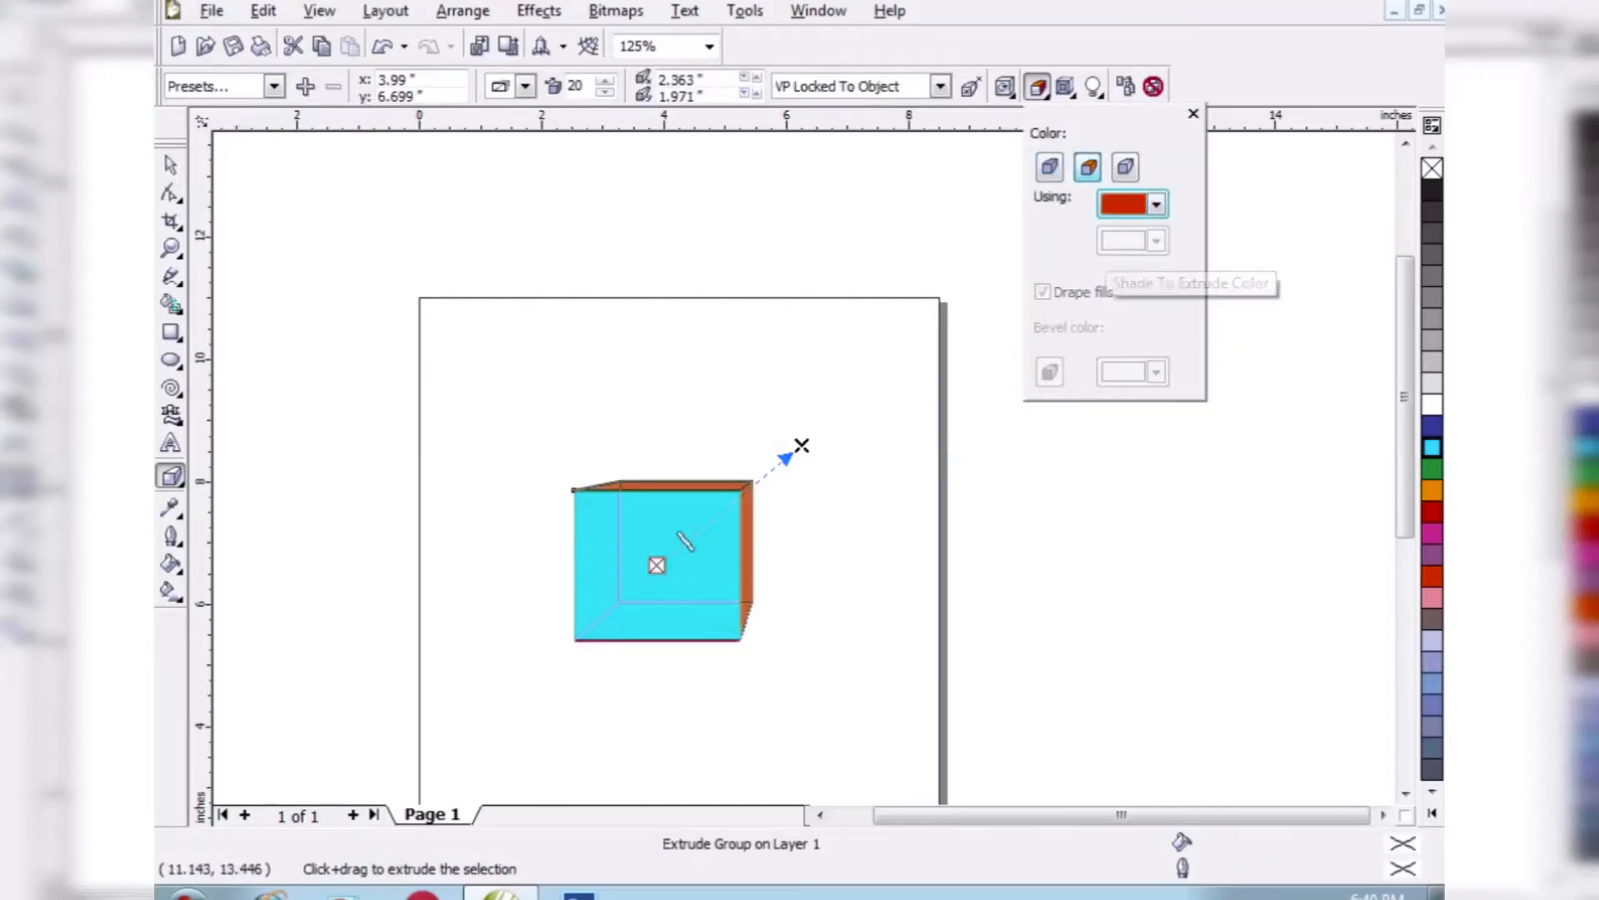
- Switch the extrusion's sides to color shading with a new end color, and deselect the box
click(1125, 167)
click(1156, 242)
click(1144, 309)
click(171, 165)
click(302, 192)
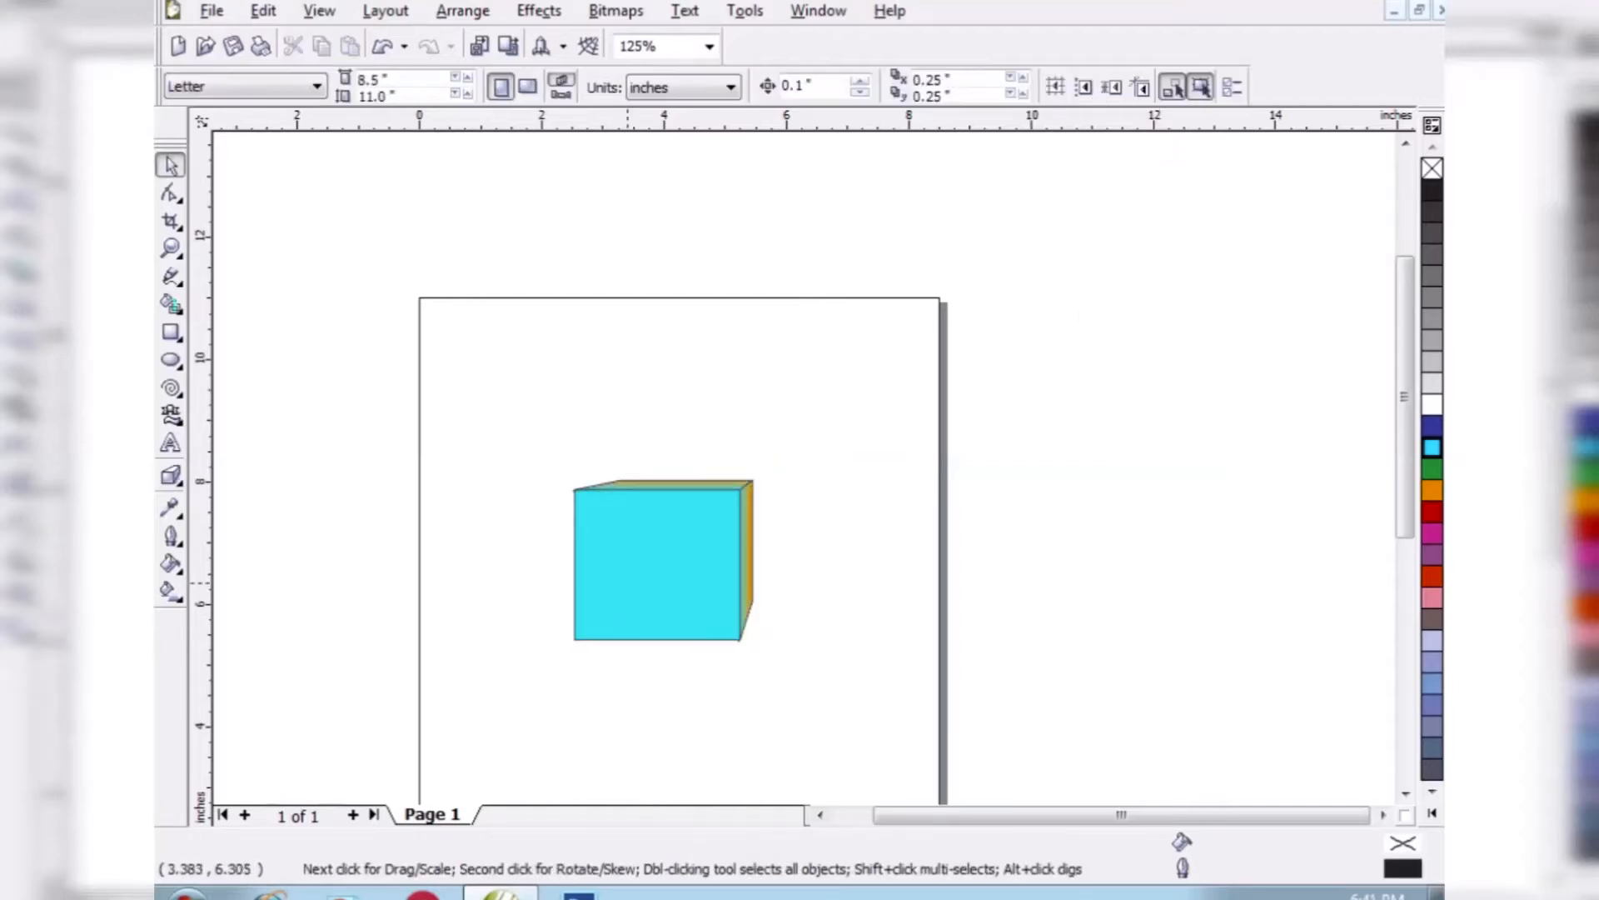
- Set the extruded box's outline to cyan after trying no outline and red
click(627, 584)
right_click(1432, 168)
right_click(1432, 511)
right_click(1432, 447)
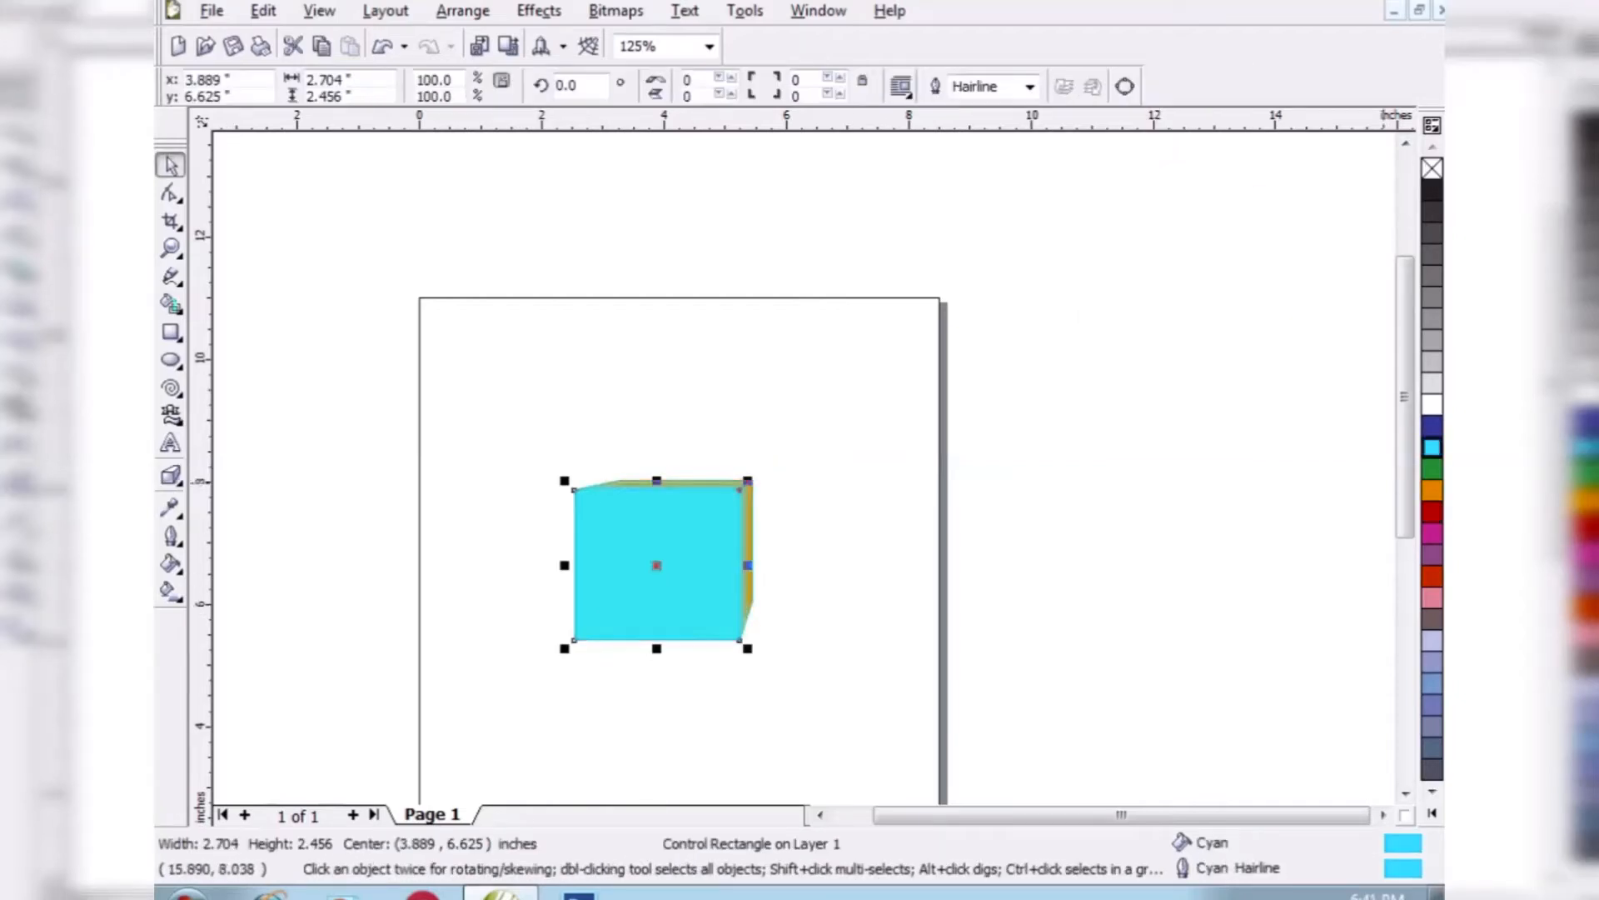
- Delete the extruded box and draw a cyan-filled rectangle about 2.6 by 2.5 inches
key(Escape)
click(714, 582)
key(Delete)
click(176, 479)
click(372, 477)
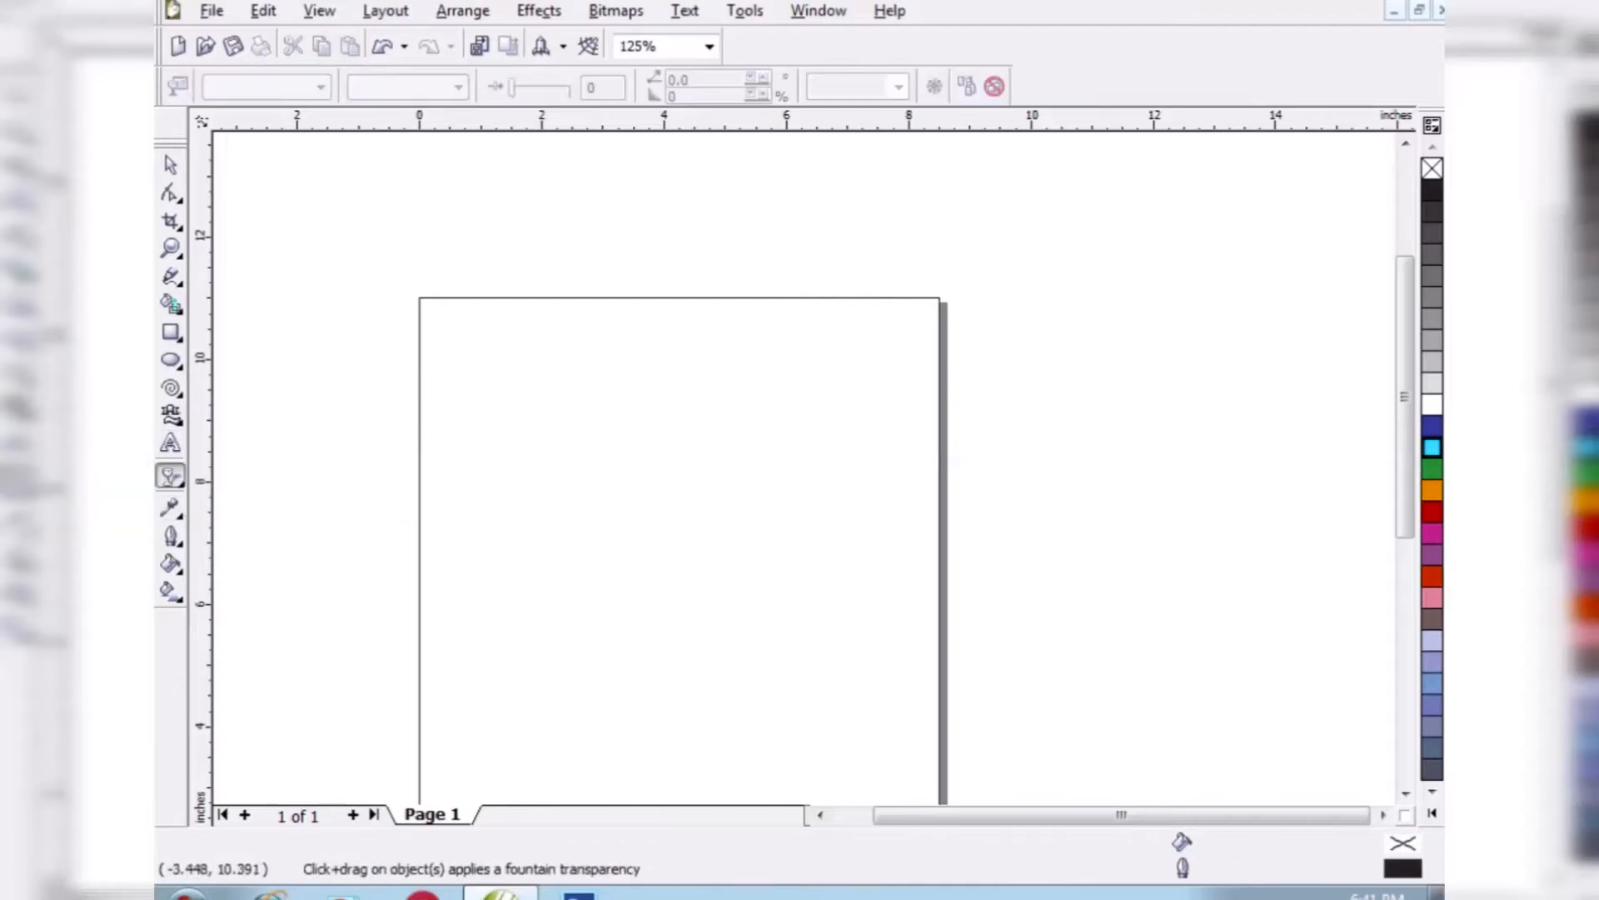
click(171, 332)
drag(519, 445, 676, 595)
click(1432, 447)
- Apply uniform transparency to the cyan rectangle and lower its amount slightly
click(171, 476)
click(317, 88)
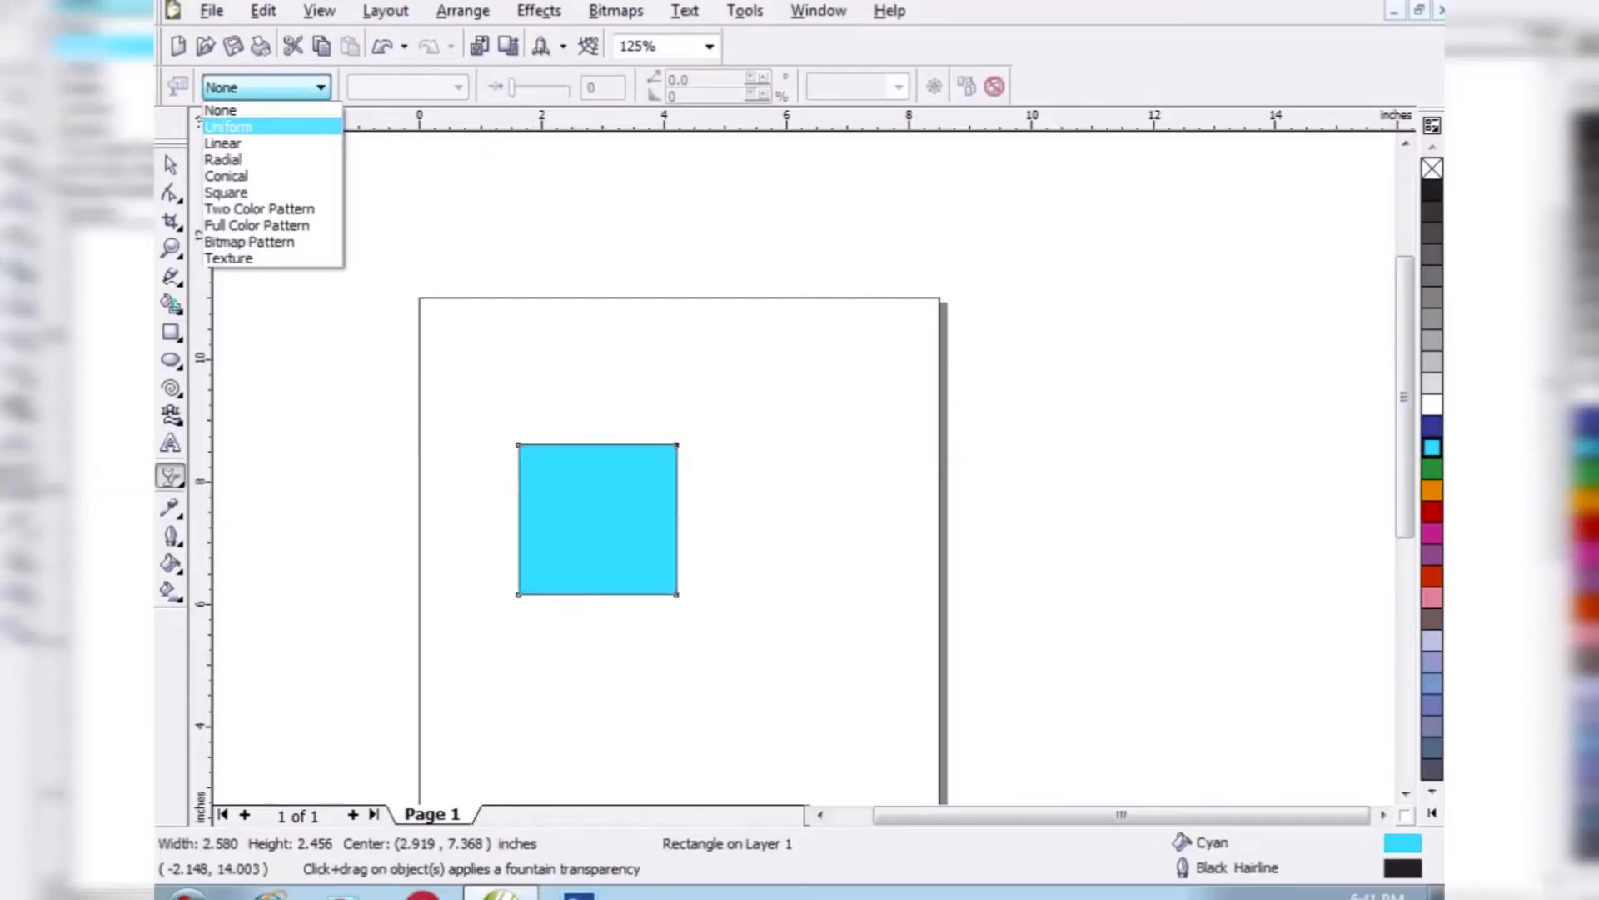
click(267, 125)
mouse_move(541, 87)
mouse_down()
mouse_move(556, 87)
mouse_move(533, 87)
mouse_up()
click(171, 165)
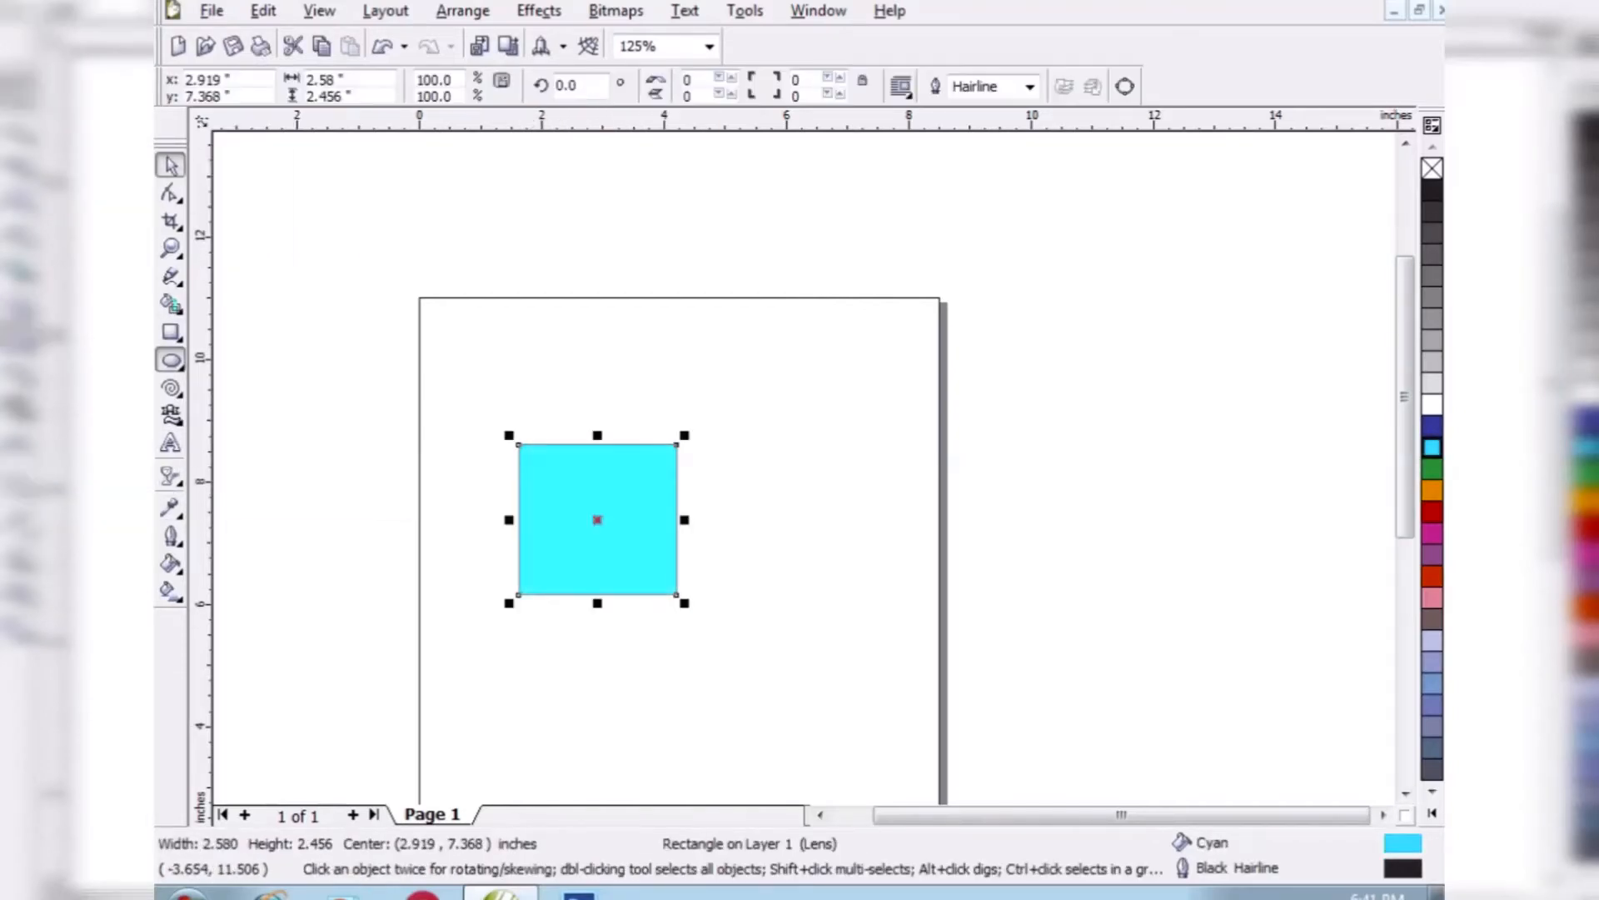
- Draw a red ellipse about 3.2 by 2.9 inches over the rectangle's lower-right corner and give it uniform transparency of 50
click(170, 360)
drag(580, 495, 780, 671)
click(1432, 511)
click(171, 477)
click(320, 87)
click(241, 125)
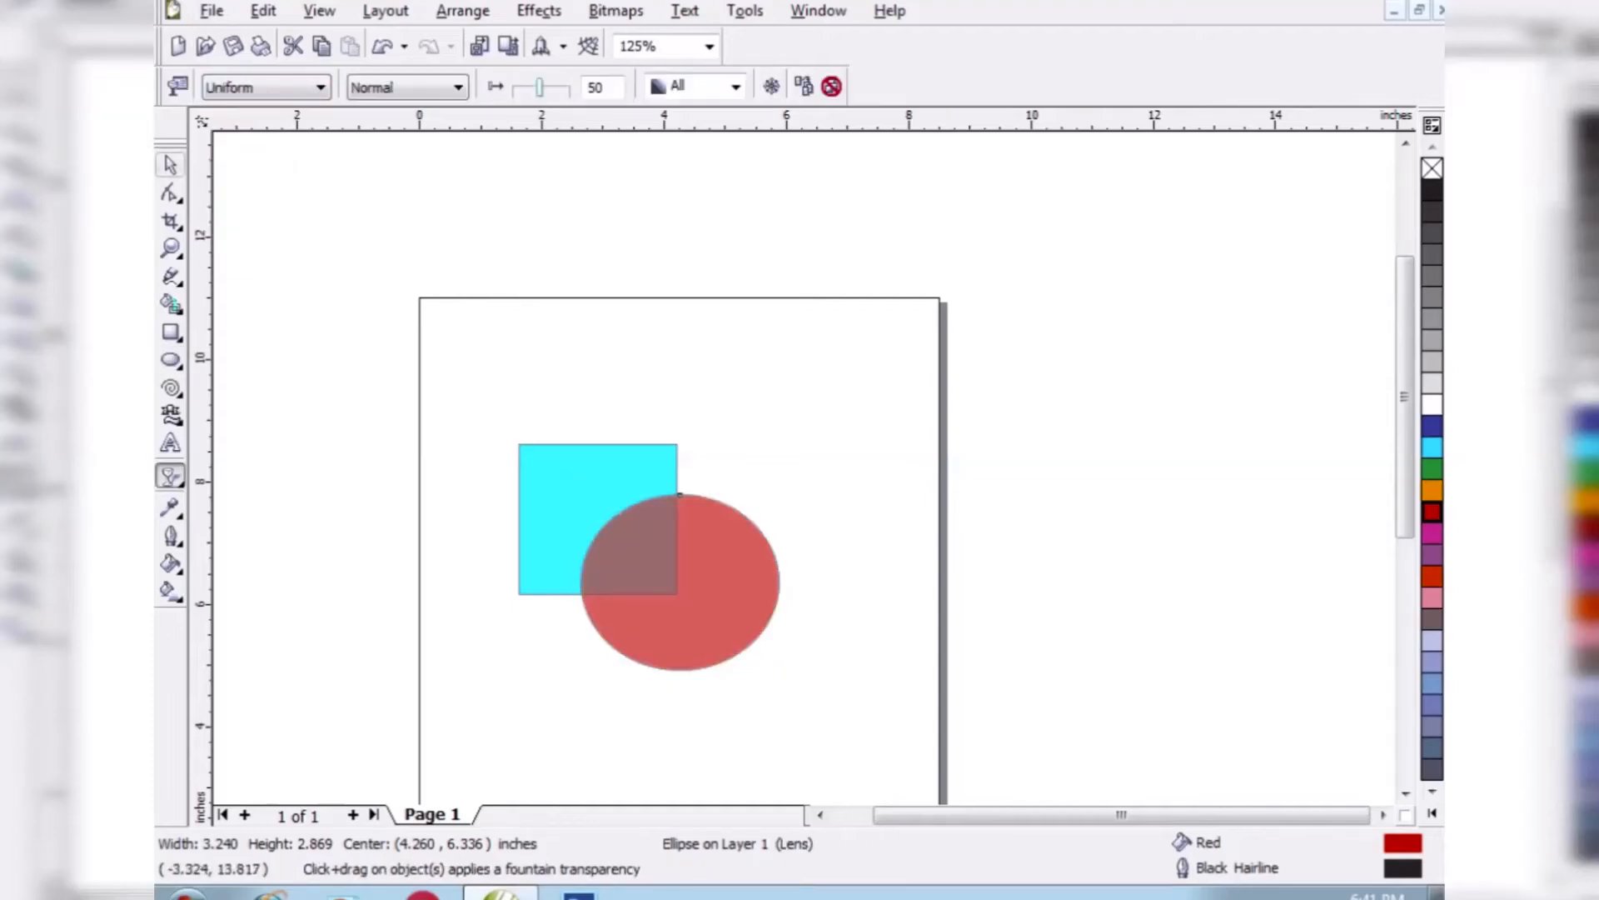
click(171, 165)
- Try the Linear, Conical and Square transparency types on the red ellipse
click(171, 476)
click(319, 88)
click(222, 142)
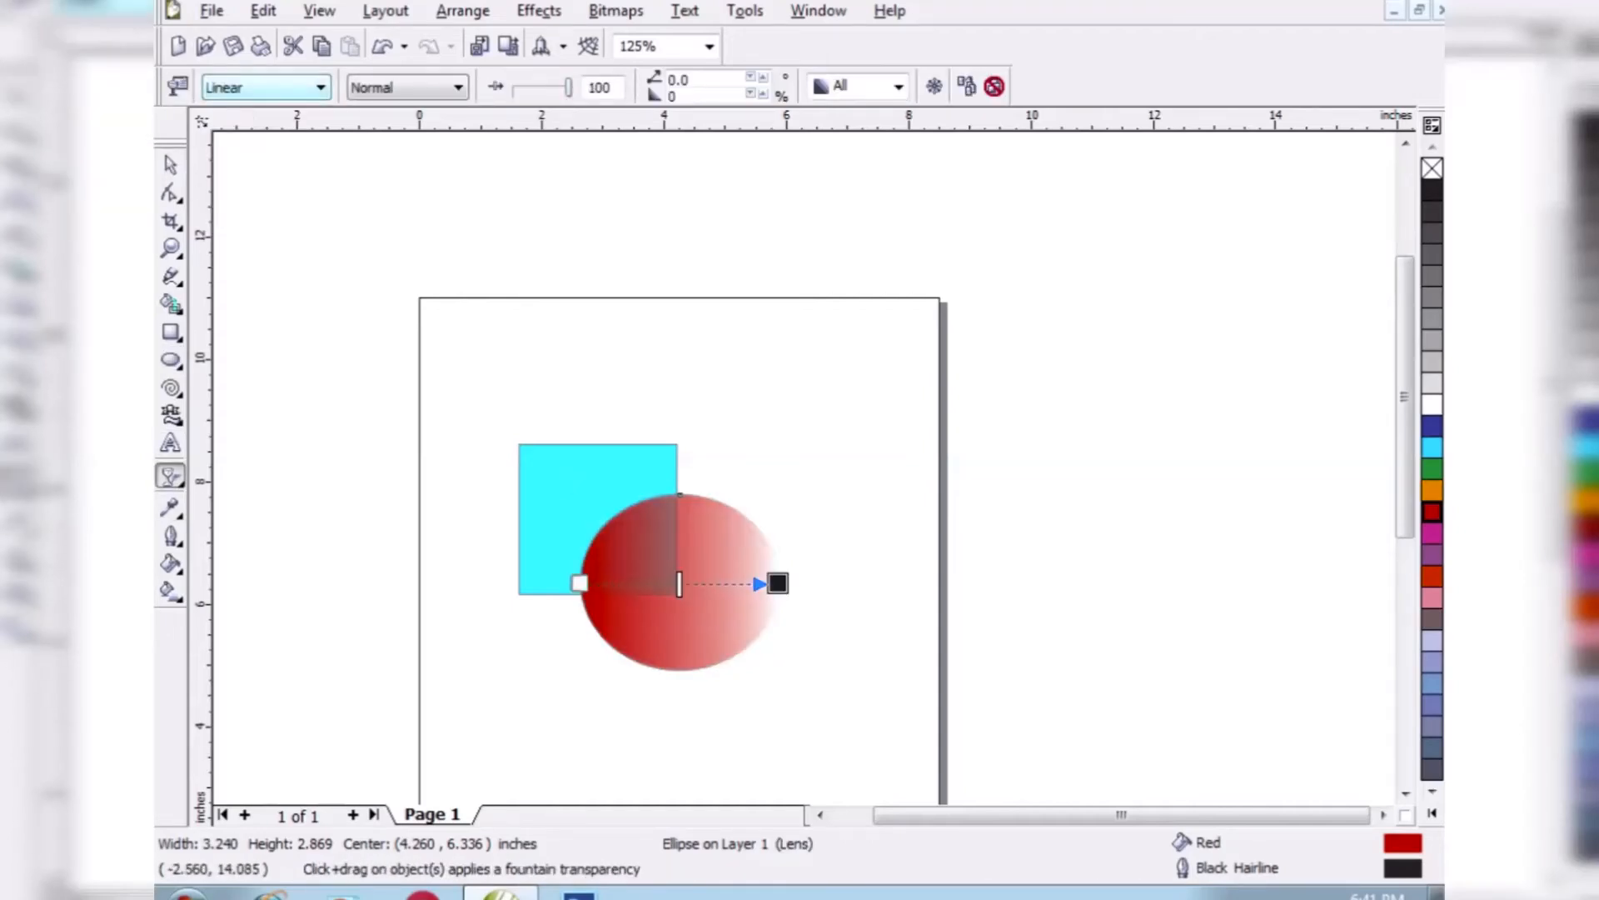
click(320, 88)
click(226, 176)
click(320, 88)
click(226, 193)
- Change the ellipse's transparency to Two Color Pattern and then to Full Color Pattern
click(320, 88)
click(259, 208)
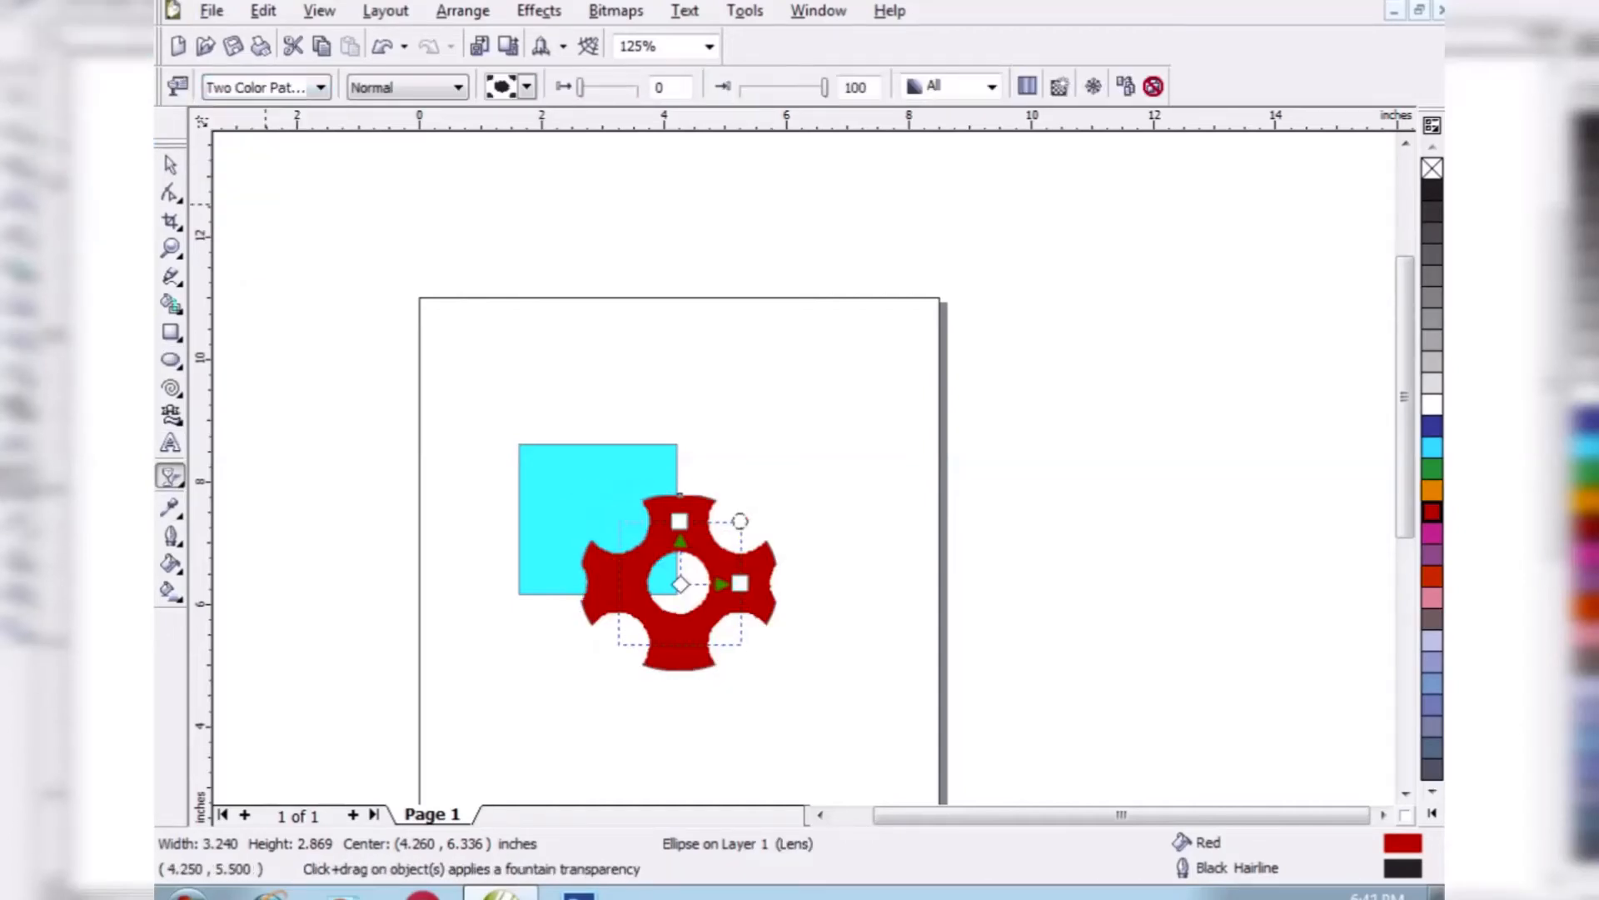
click(320, 88)
click(250, 225)
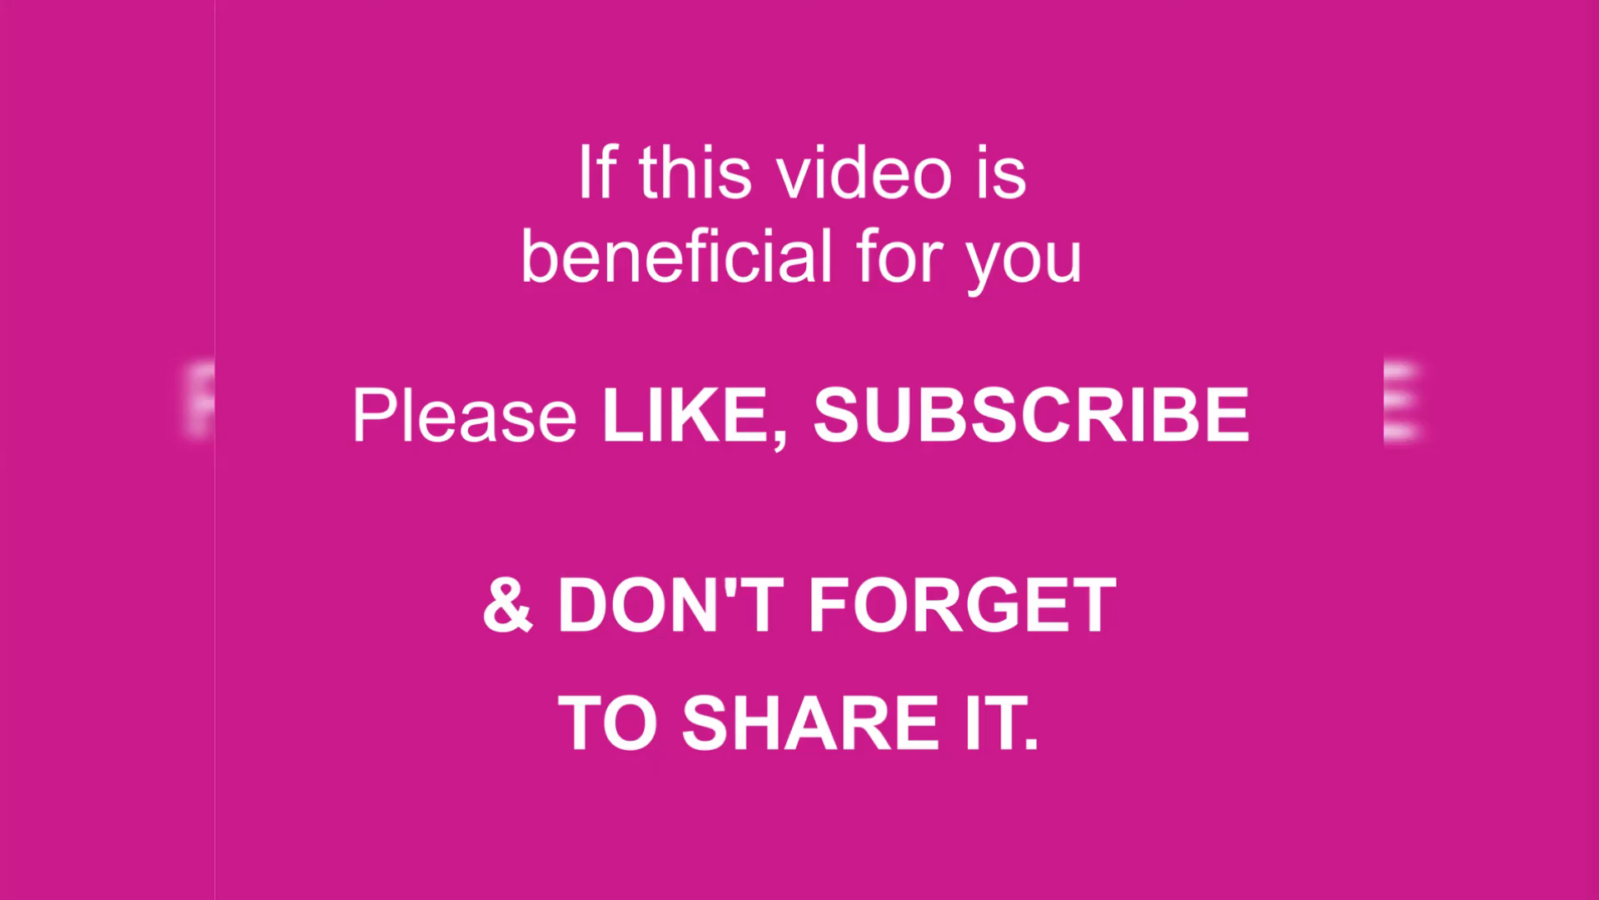